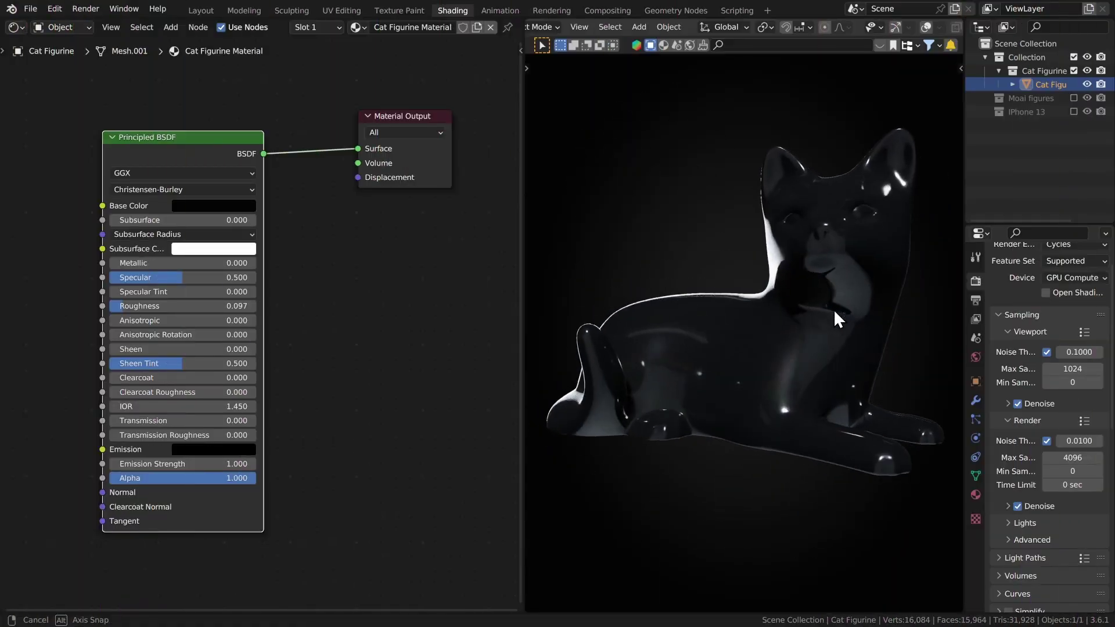
Step: Search the online asset library for 'figurine', then dismiss the results
middle_click_drag(834, 309, 863, 288)
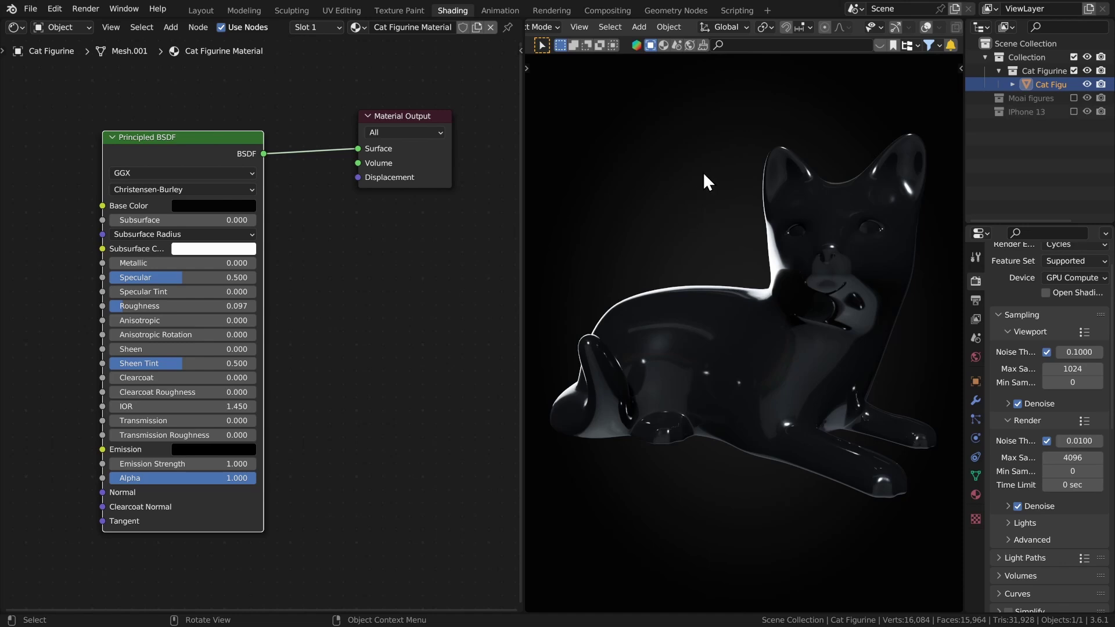
left_click(747, 45)
type("figurine")
key("Return")
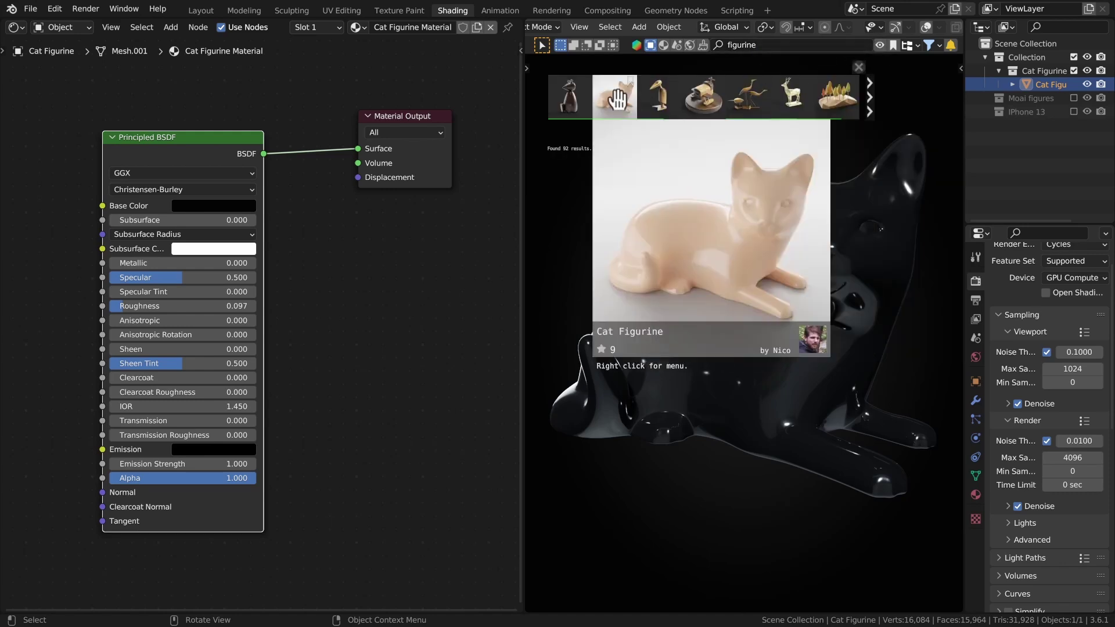
middle_click_drag(339, 270, 308, 269)
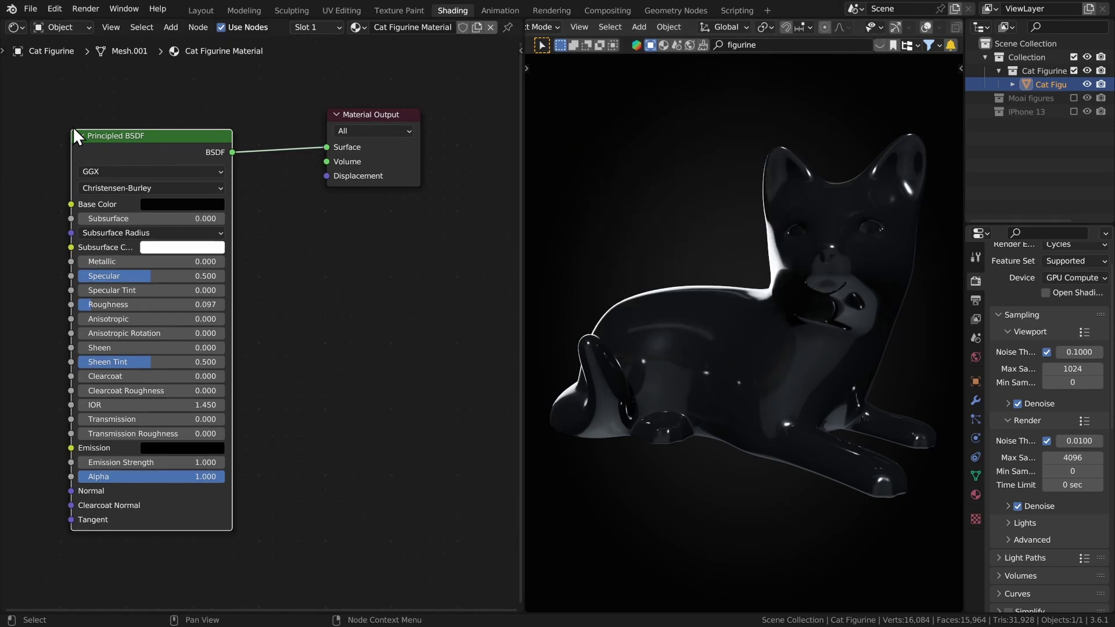
Step: Try light blue and brighter base colours on the cat, then undo back to black
left_click(186, 204)
left_click_drag(254, 88, 253, 29)
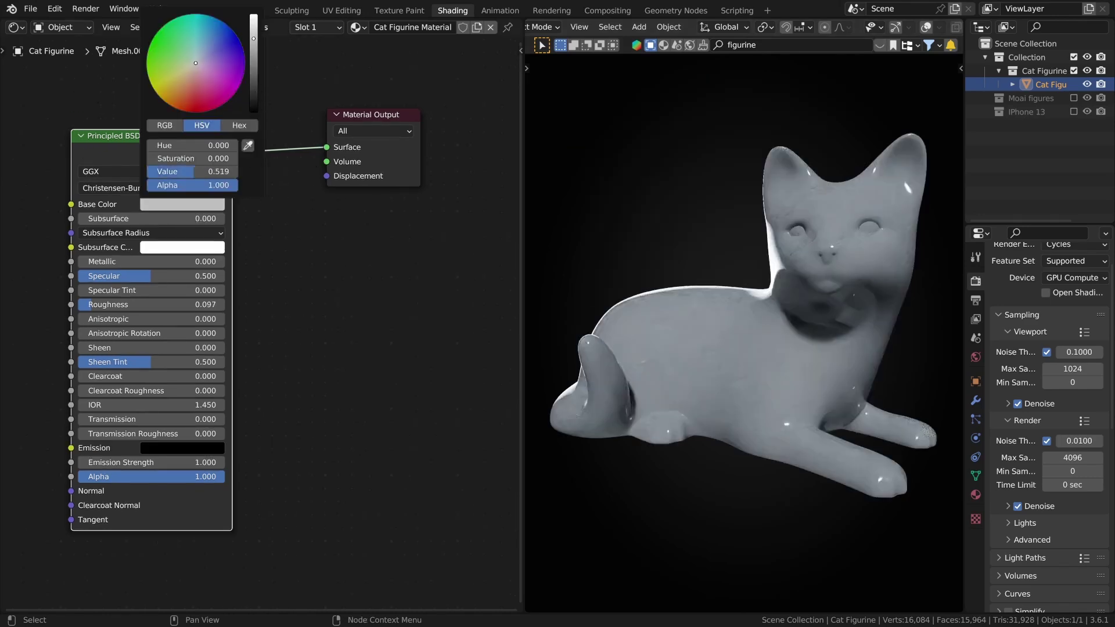
left_click_drag(196, 63, 197, 37)
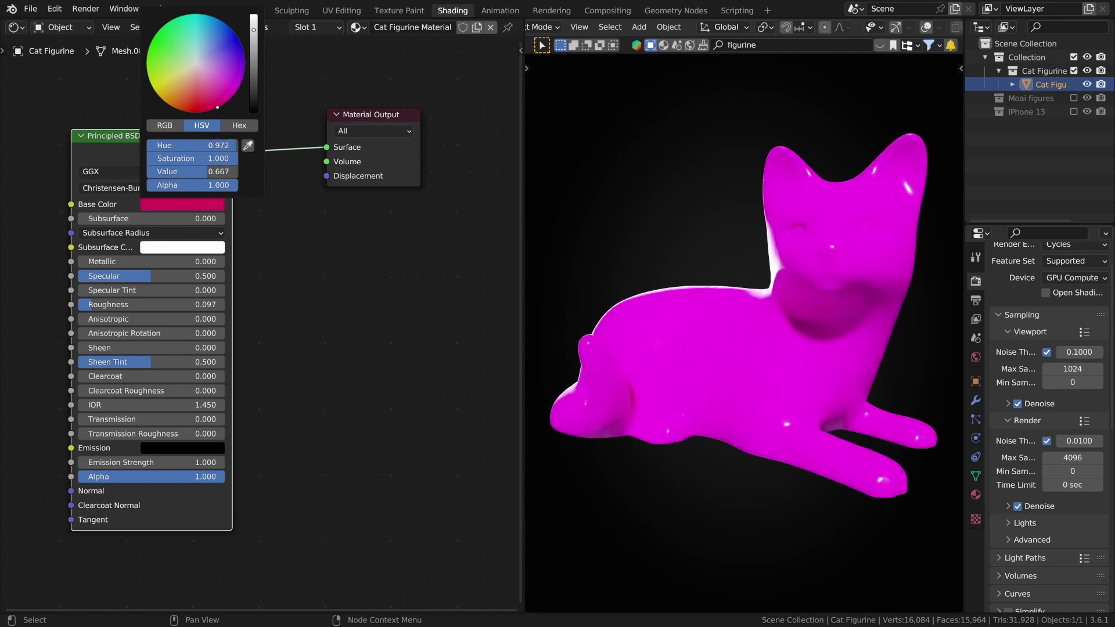
key("ctrl+z")
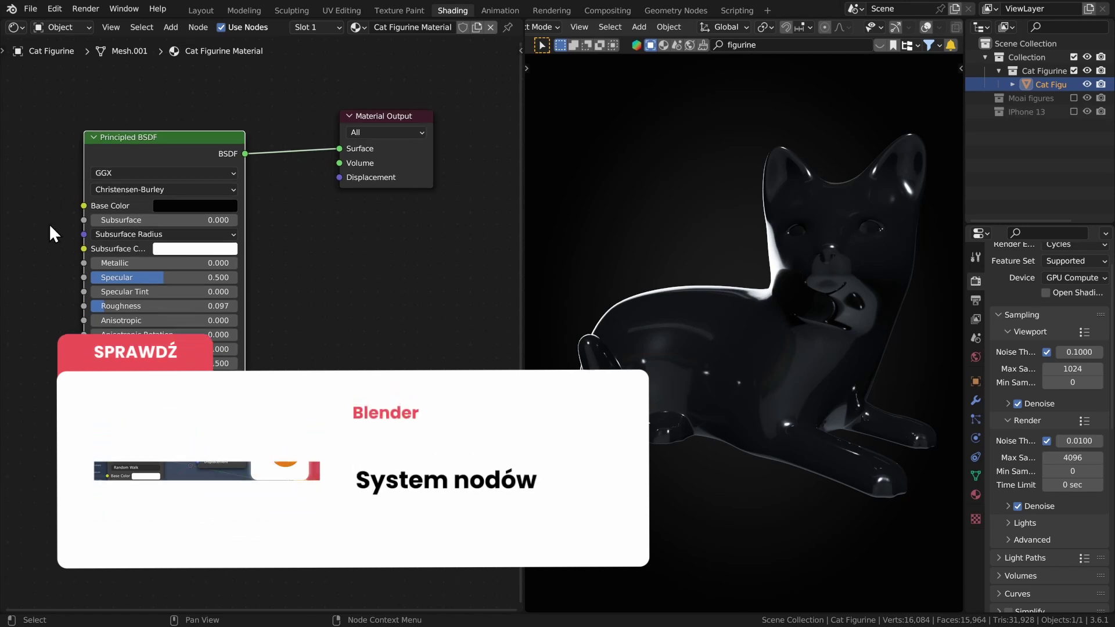
Step: Add a Texture Coordinate node beside the cat's shader
middle_click_drag(35, 232, 406, 293)
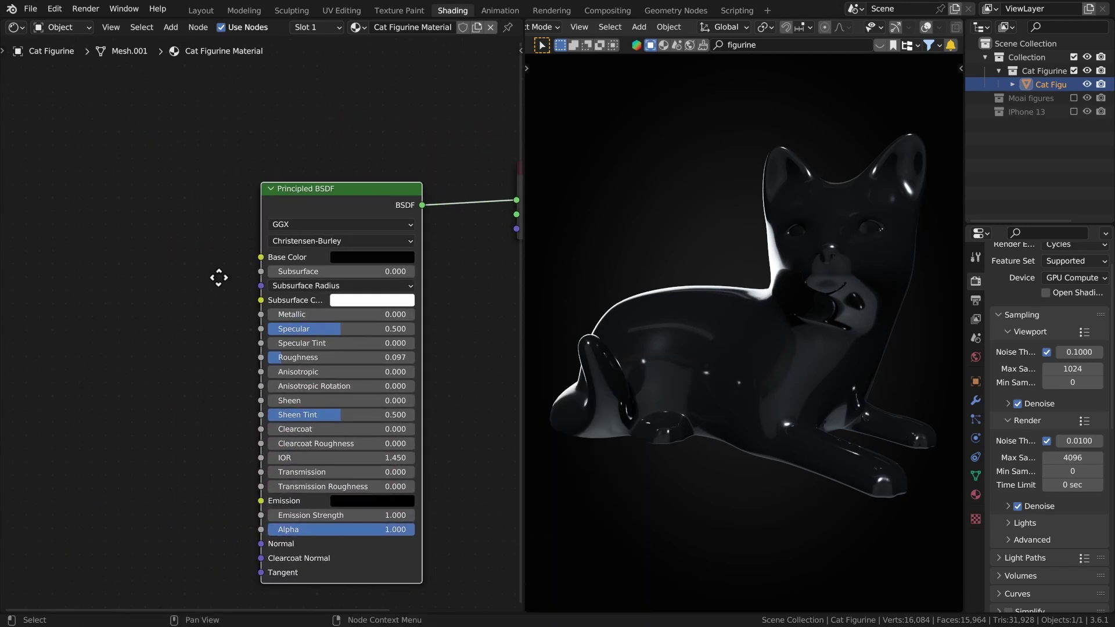
key("shift+a")
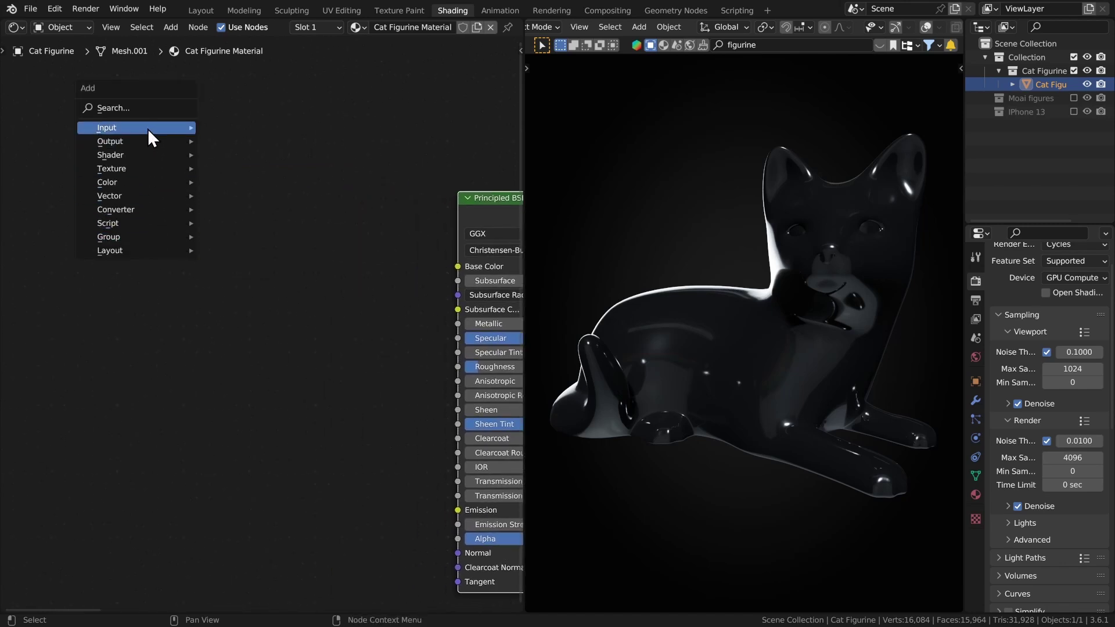
mouse_move(134, 128)
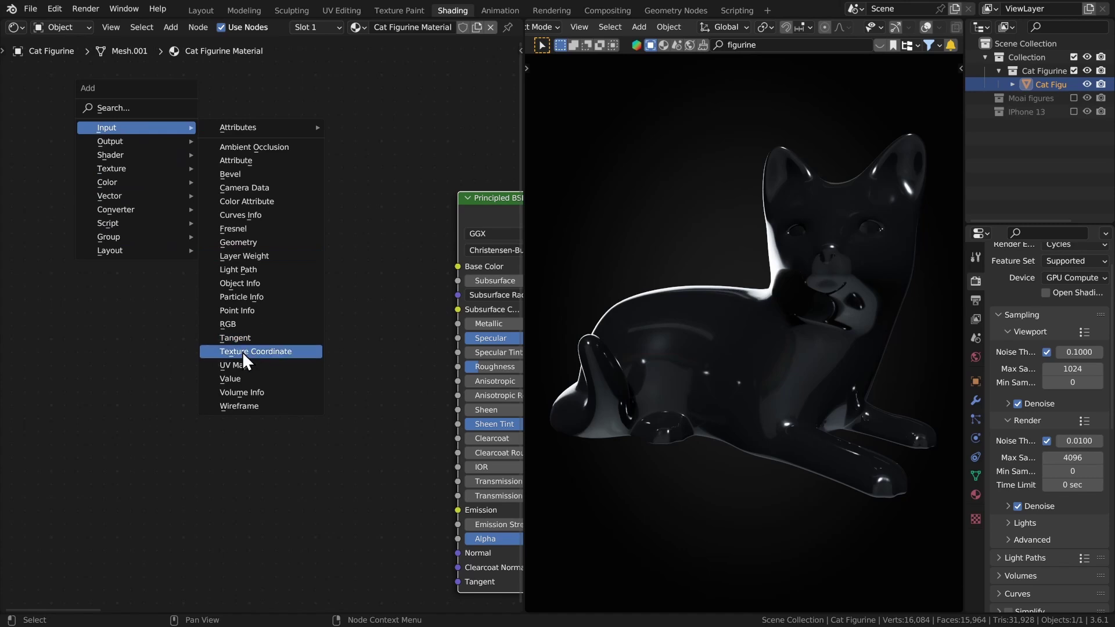
left_click(243, 351)
left_click(91, 207)
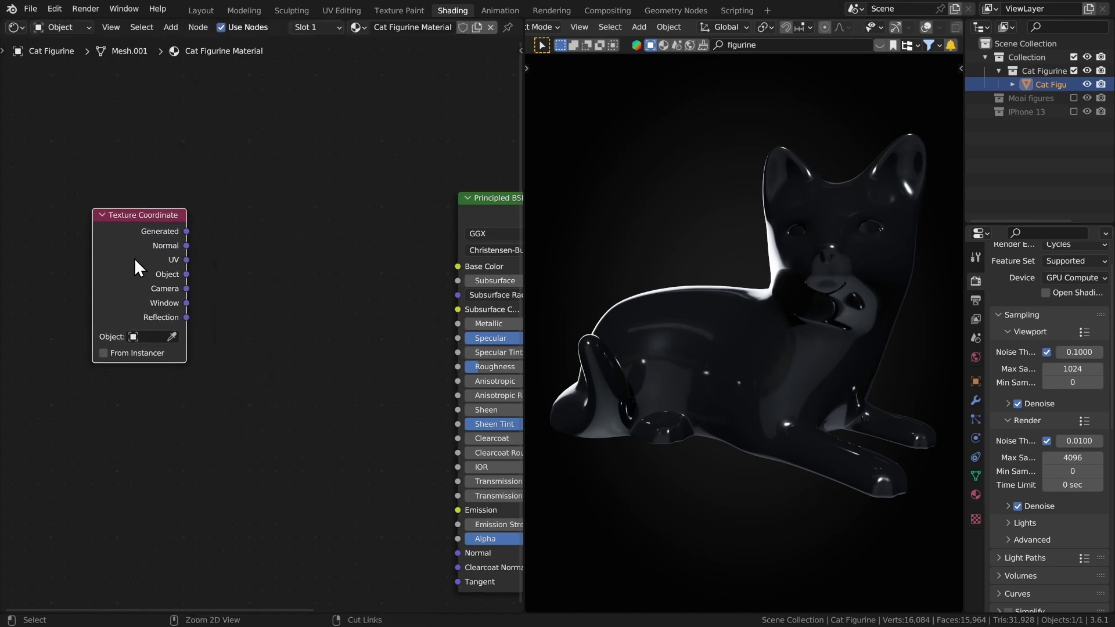
Step: Cycle the cat preview through each Texture Coordinate output, ending on Normal
left_click(133, 239, "ctrl+shift")
left_click(135, 236, "ctrl+shift")
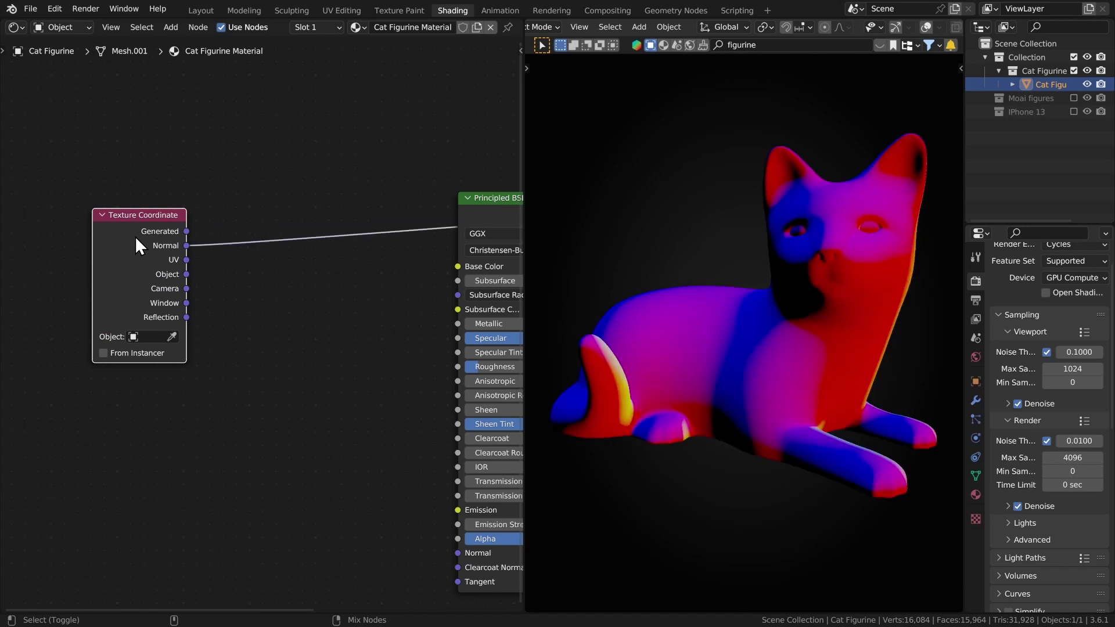
left_click(135, 236, "ctrl+shift")
left_click(134, 236, "ctrl+shift")
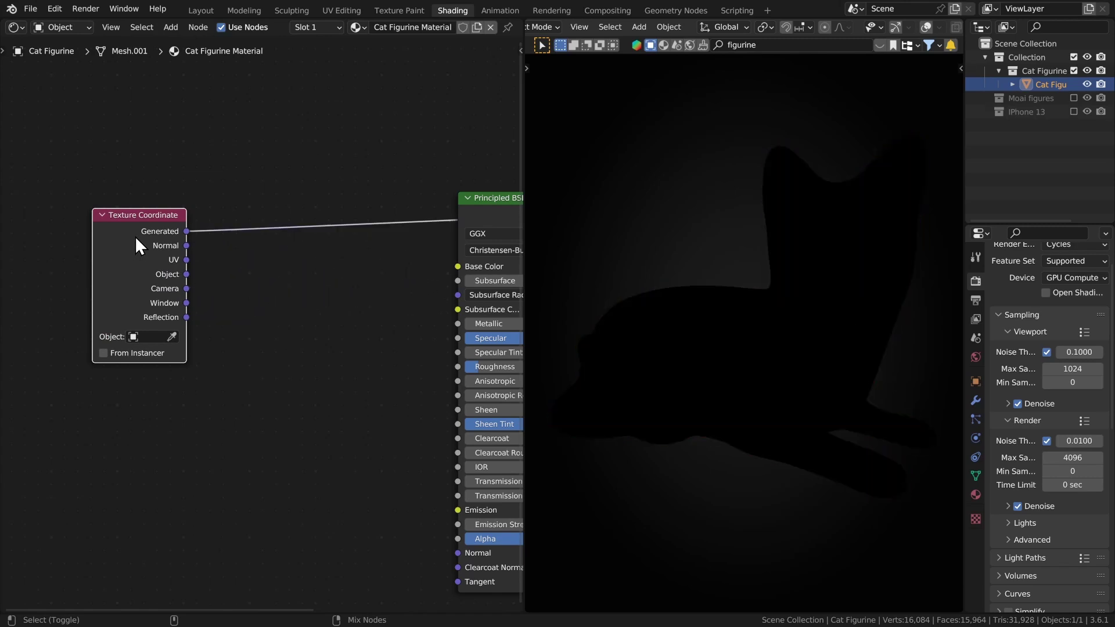
left_click(134, 236, "ctrl+shift")
left_click(134, 235, "ctrl+shift")
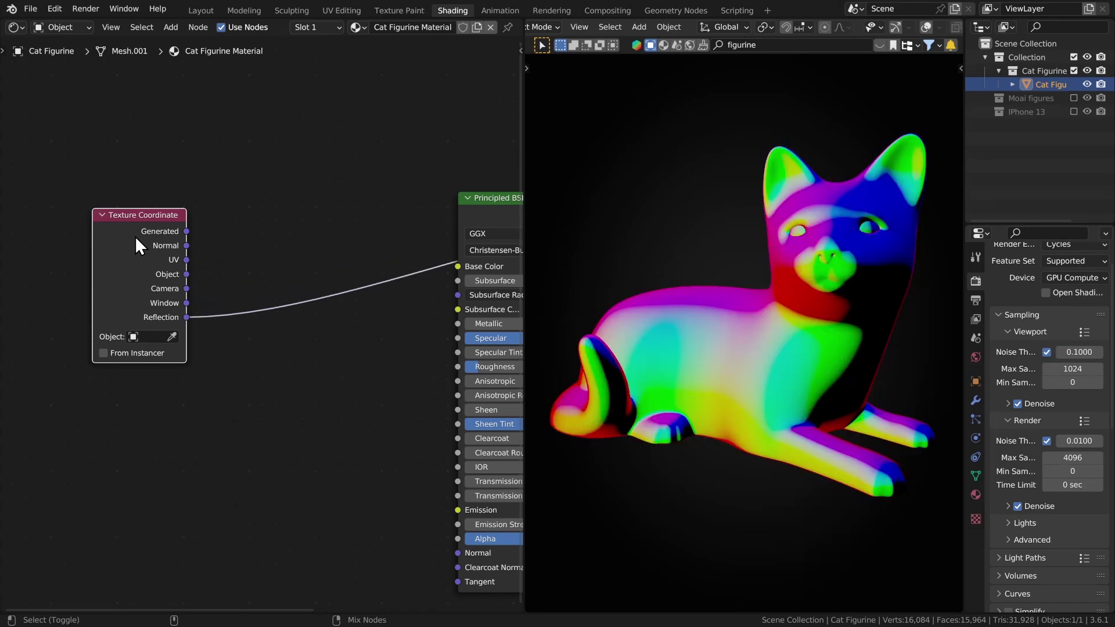
left_click(130, 240, "ctrl+shift")
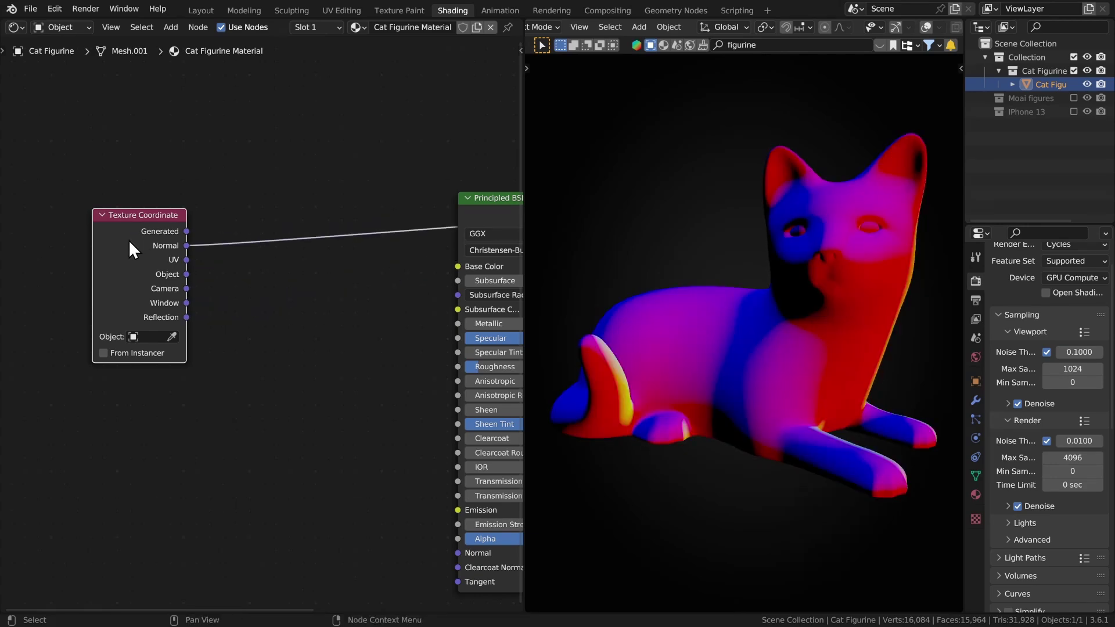
left_click(54, 9)
left_click(67, 199)
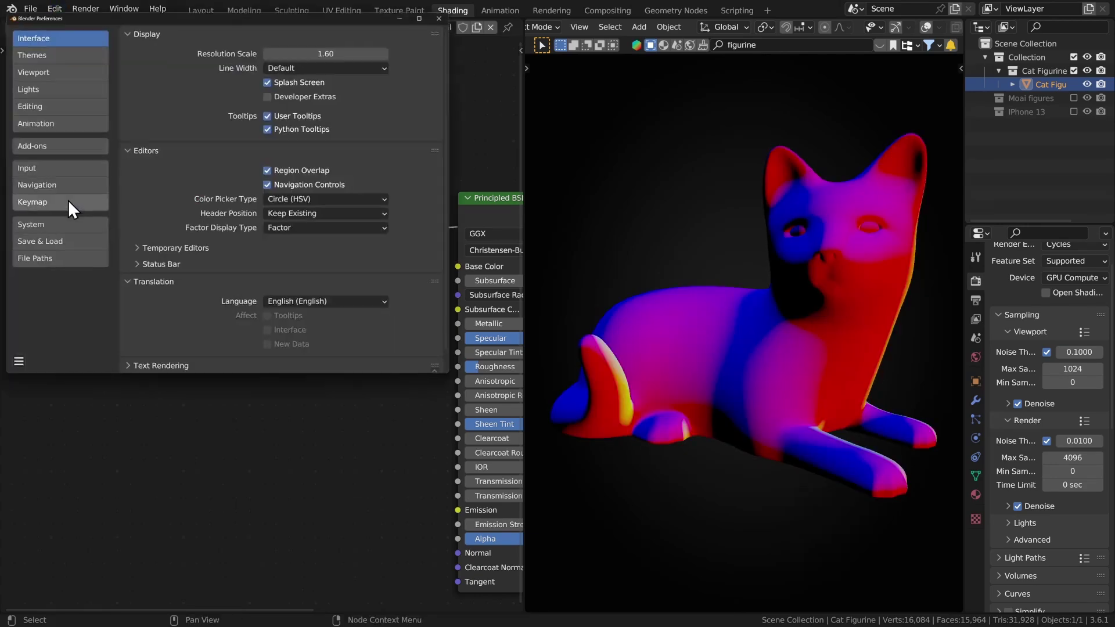
left_click(36, 145)
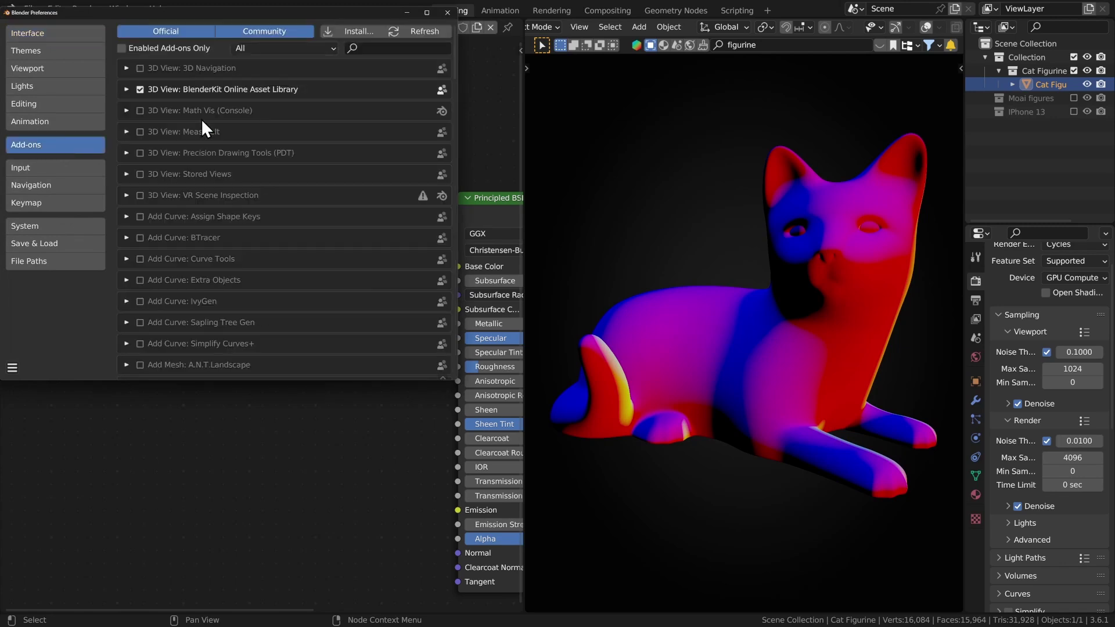
left_click(396, 46)
type("node")
key("Return")
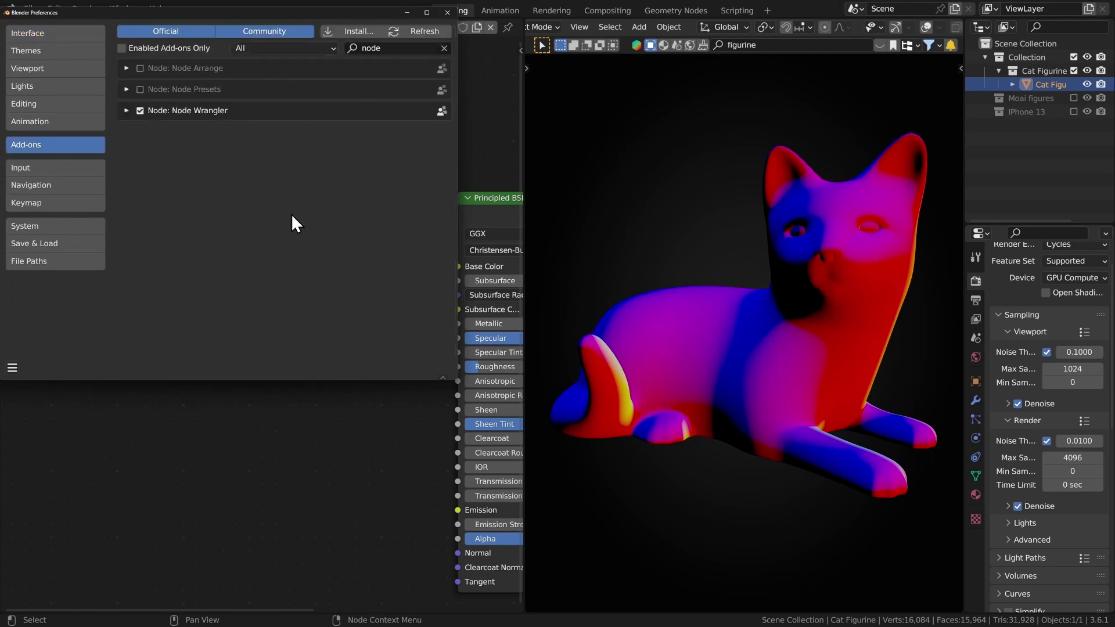
left_click(446, 11)
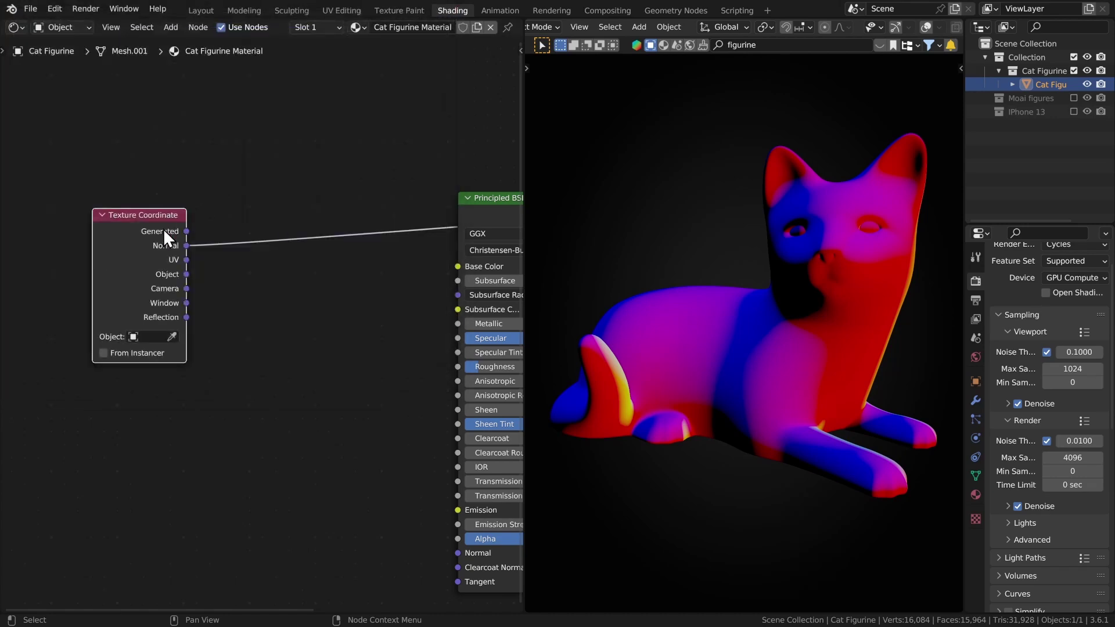
Step: Insert a Separate XYZ node onto the Normal link
scroll(159, 246, "up", 2)
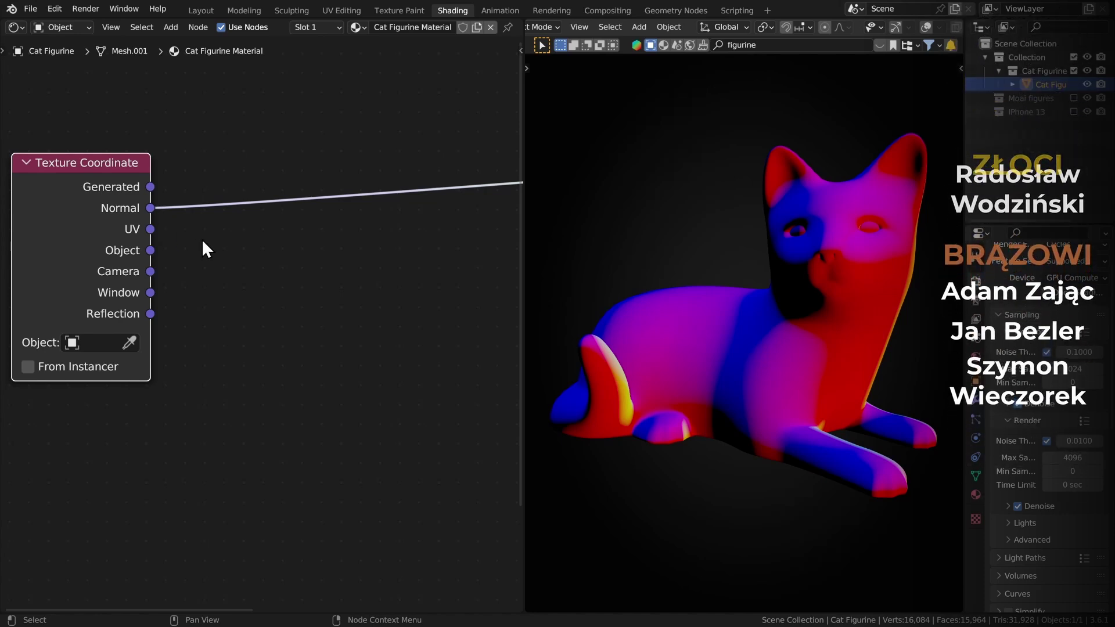
key("shift+a")
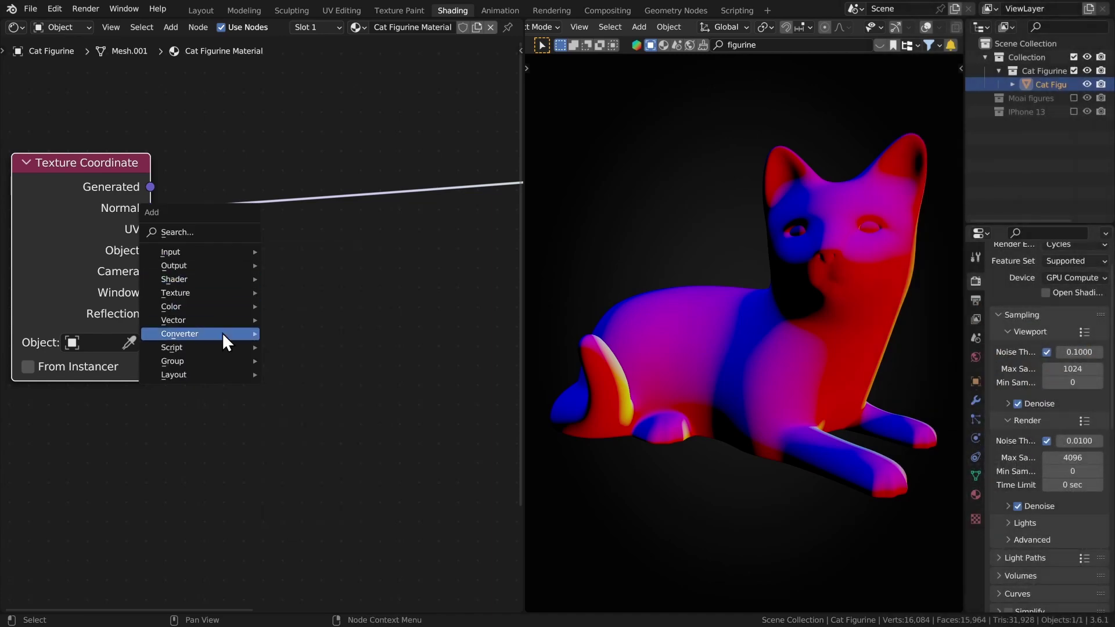
mouse_move(180, 333)
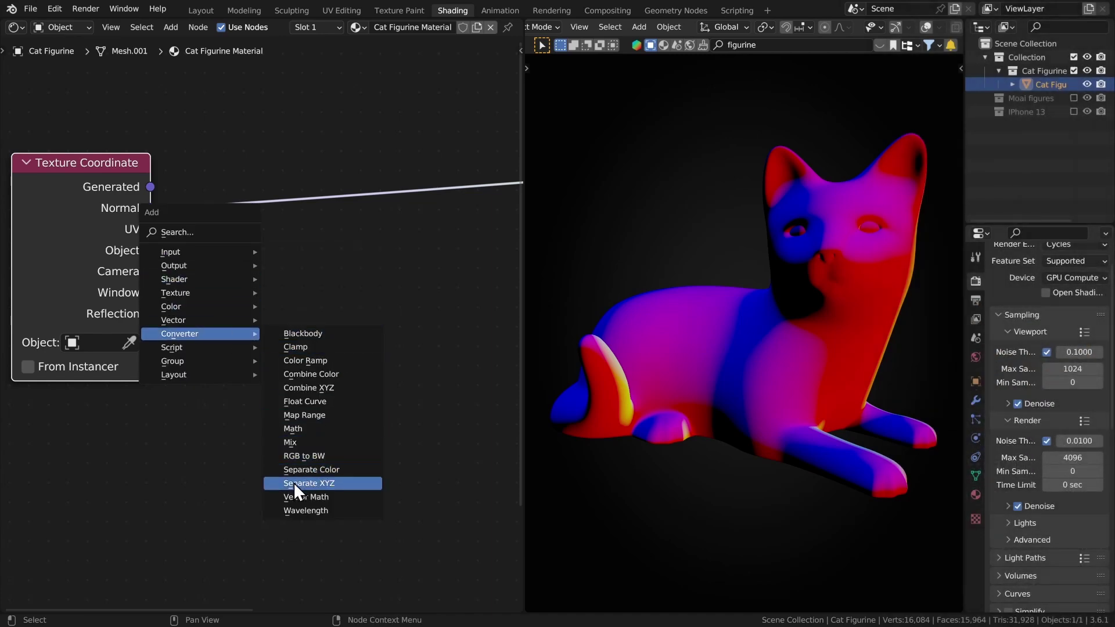
left_click(330, 482)
left_click(225, 179)
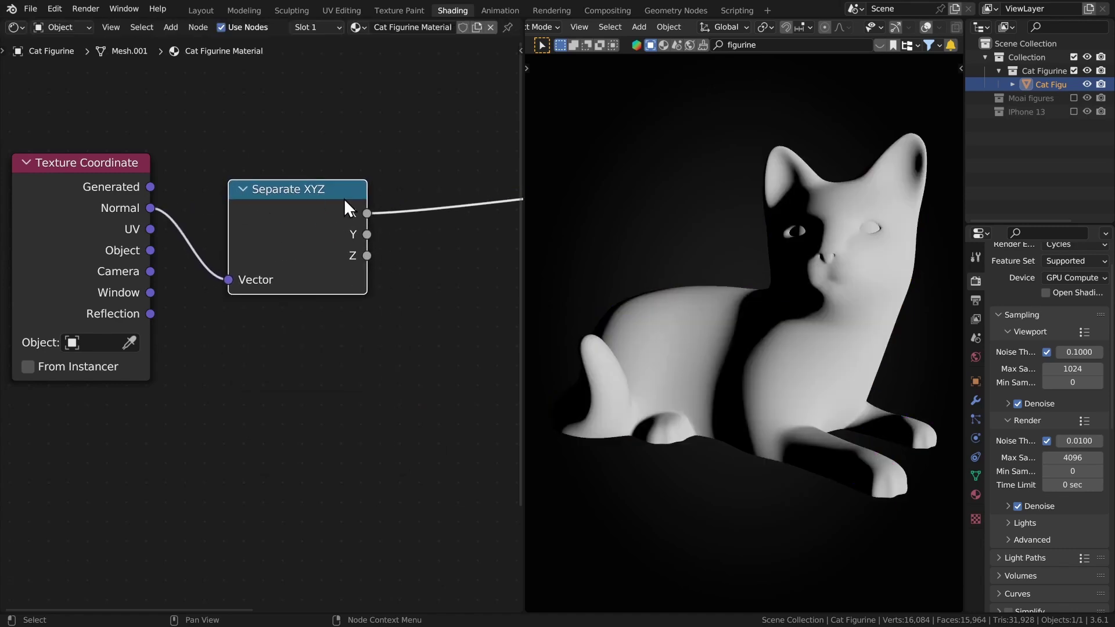
Step: Preview the Y, then Z component on the cat and switch to the web browser
left_click(319, 237, "ctrl+shift")
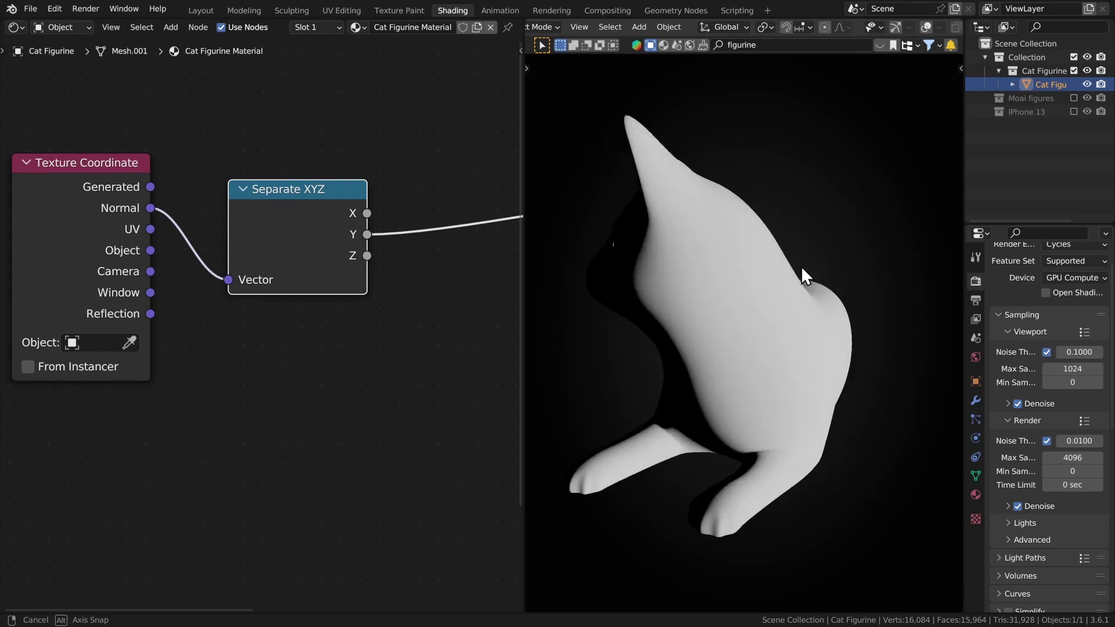
left_click(323, 254, "ctrl+shift")
mouse_move(734, 325)
middle_mouse_down()
mouse_move(688, 251)
mouse_move(592, 249)
middle_mouse_up()
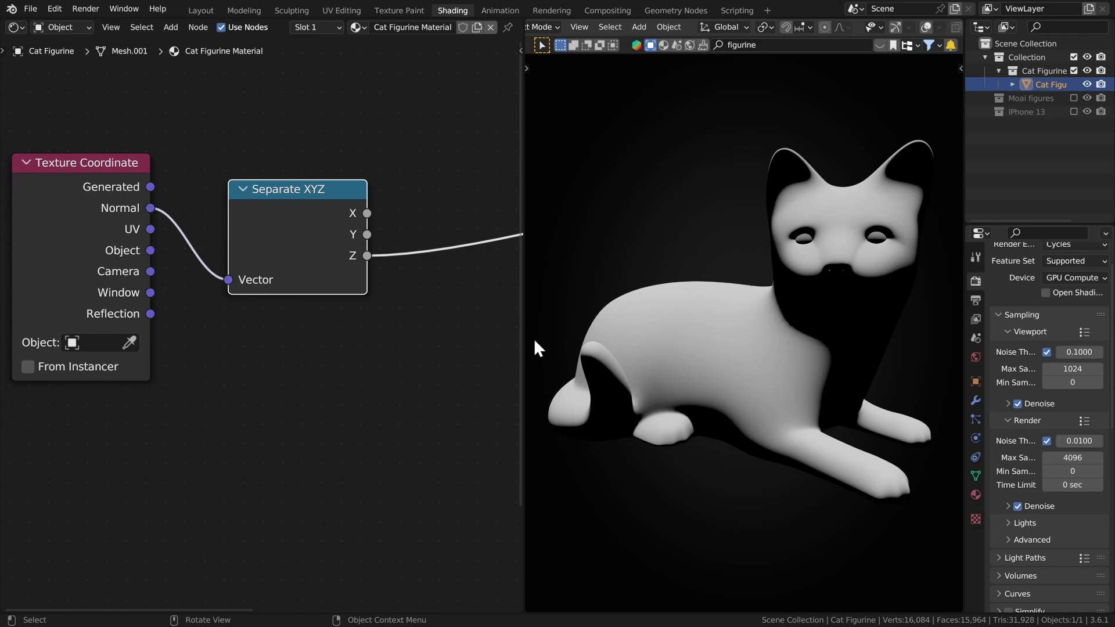
key("alt+Tab")
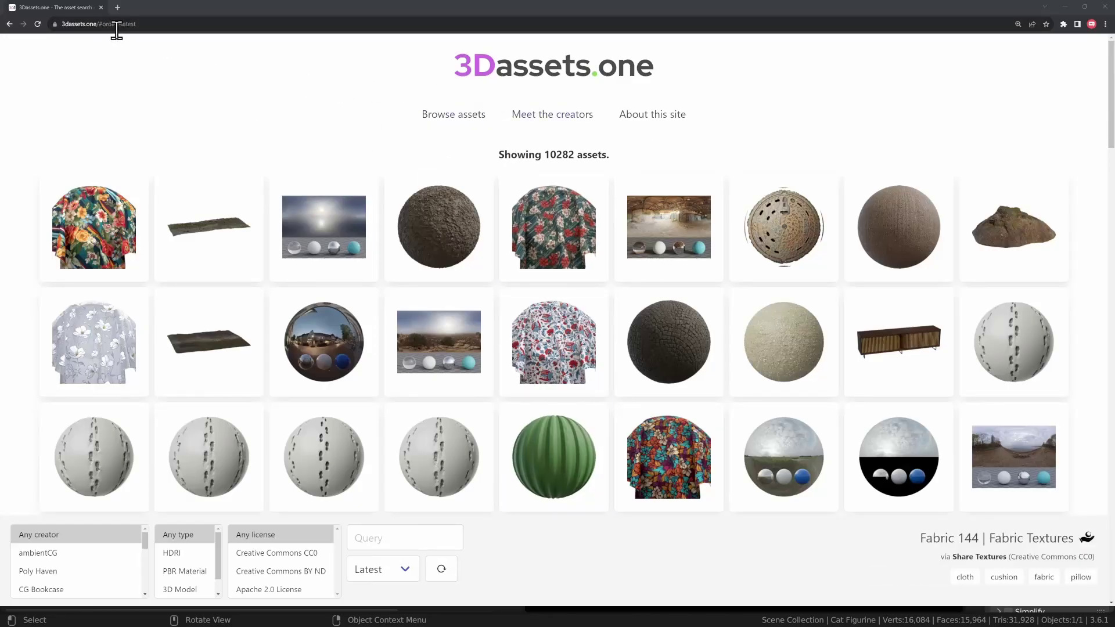
Step: Search the 3Dassets.one library for 'dust'
left_click(379, 540)
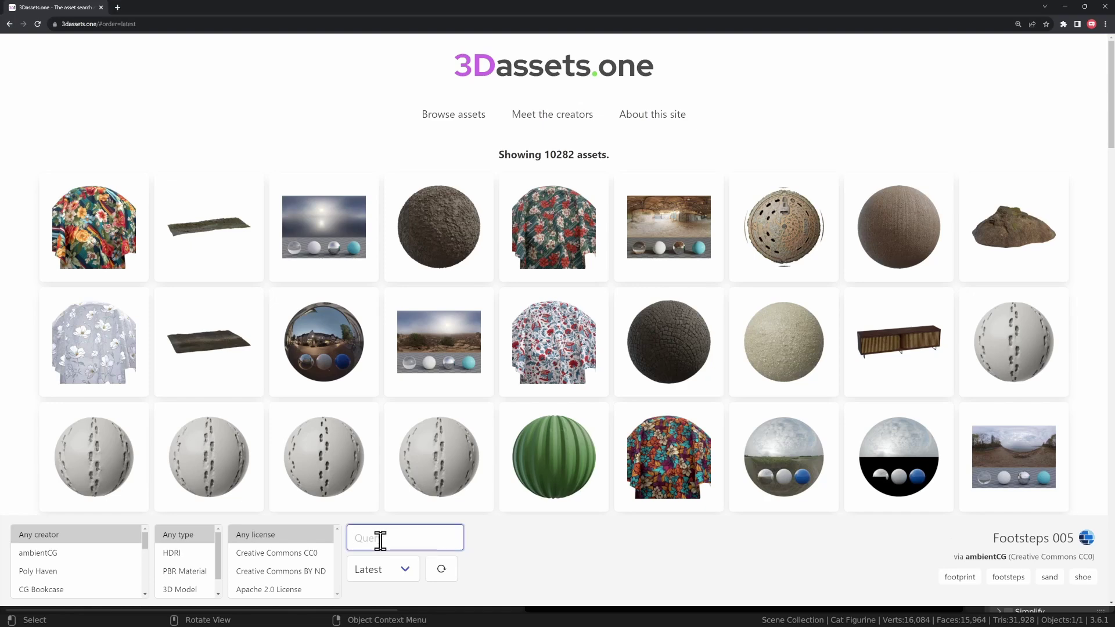
type("dust")
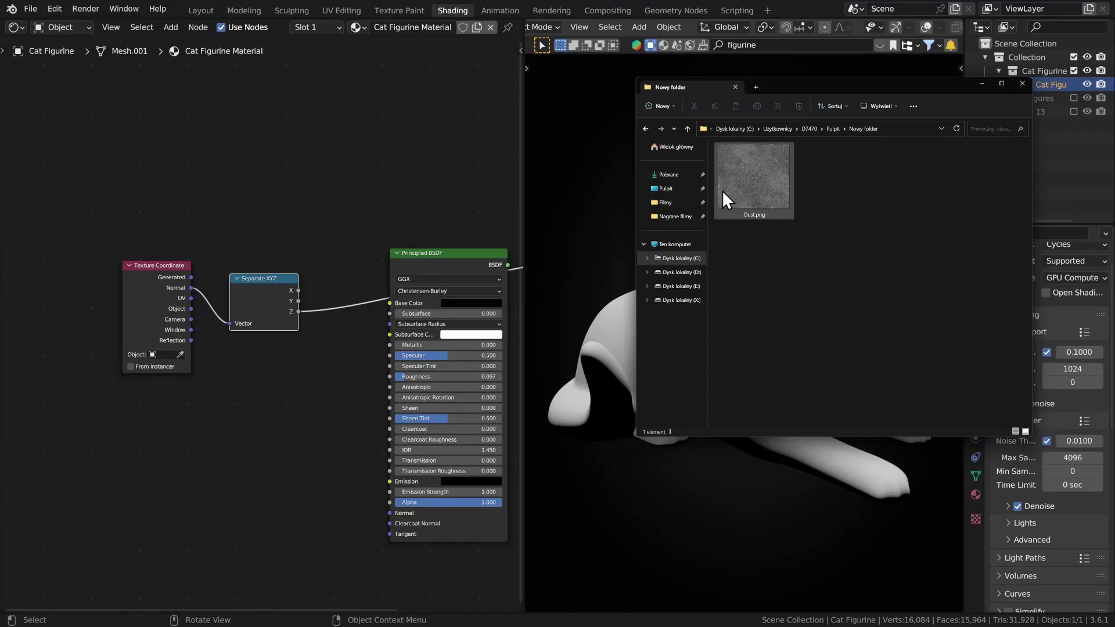
Step: Drag Dust.png into the node editor as an image texture node
left_click_drag(757, 187, 521, 320)
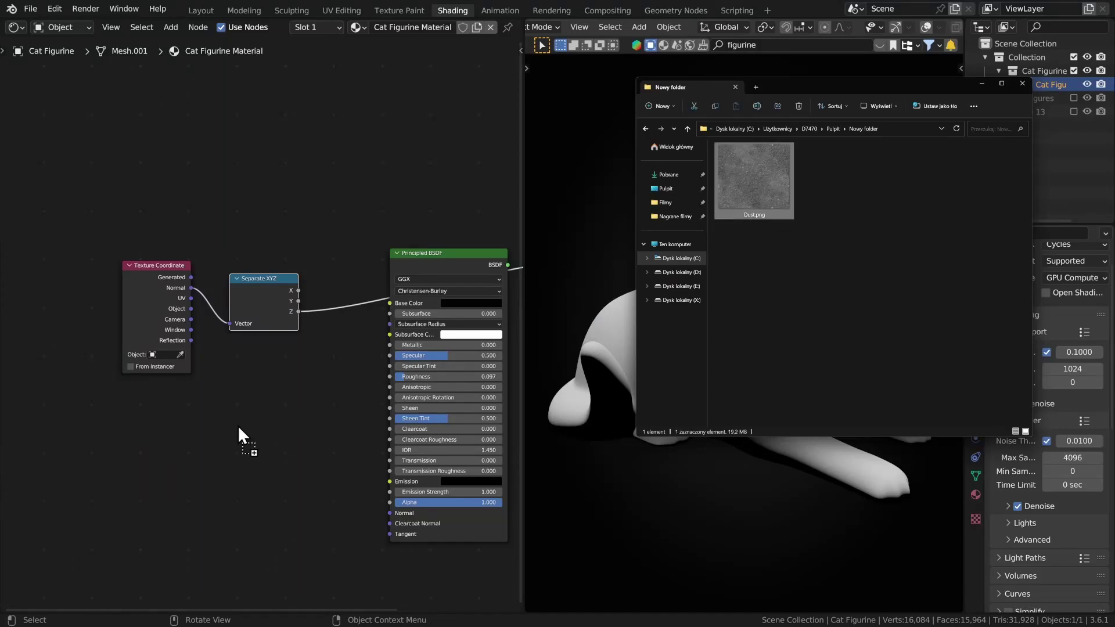
left_click_drag(238, 427, 249, 432)
middle_click_drag(295, 389, 478, 366)
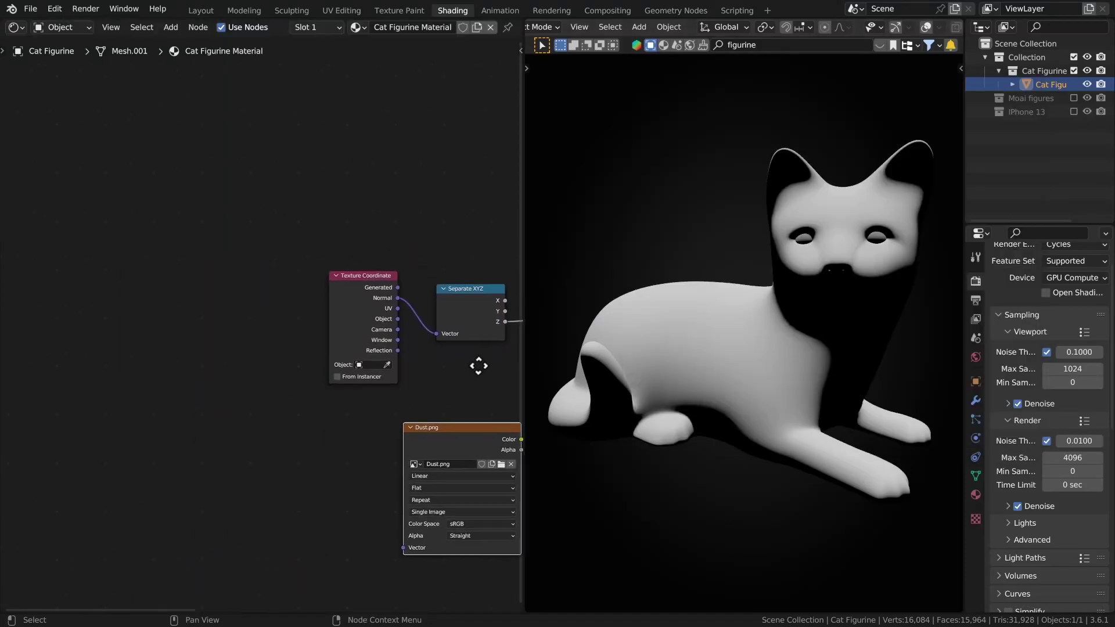
Step: Move Texture Coordinate and Separate XYZ left, Dust.png up, and link Separate XYZ to Dust.png
left_click_drag(282, 241, 482, 363)
middle_click_drag(482, 363, 364, 358)
key("g")
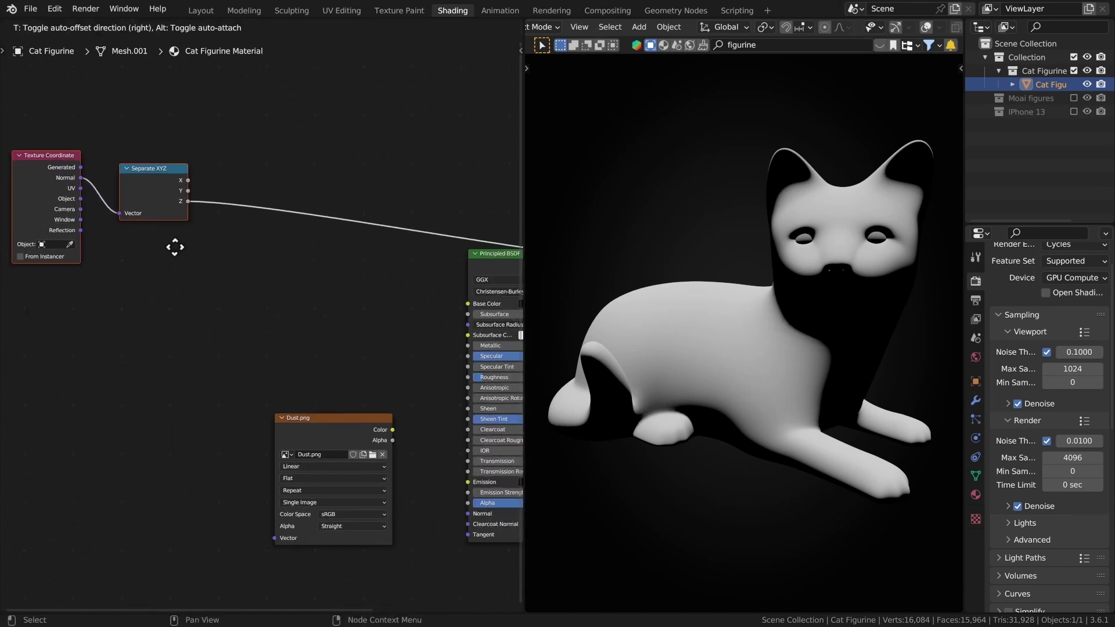
left_click(175, 248)
left_click_drag(325, 422, 257, 320)
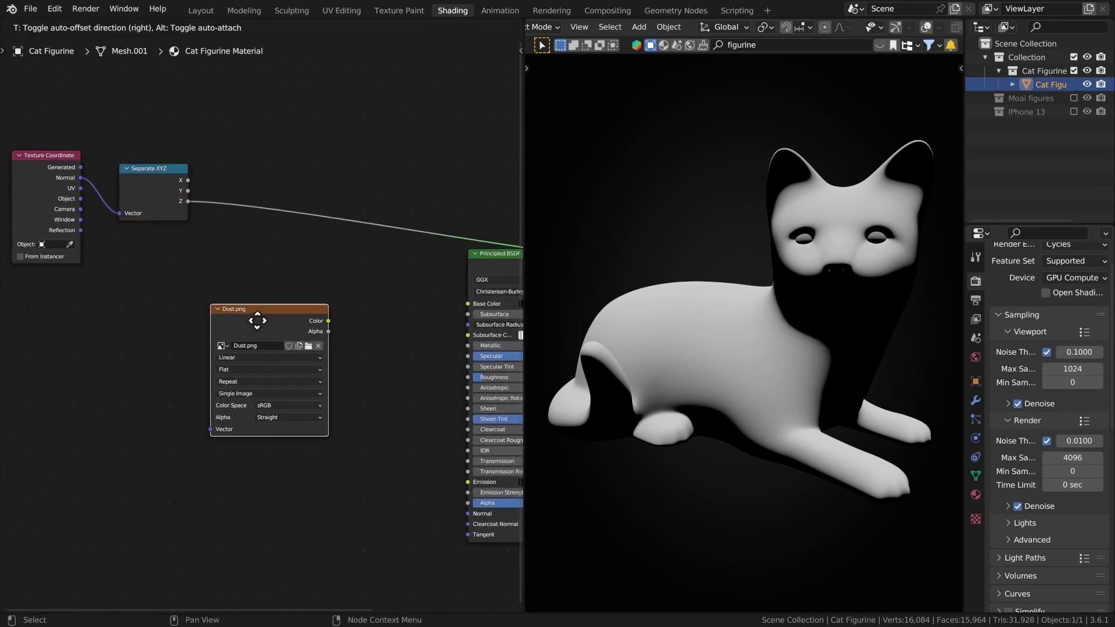
middle_click_drag(257, 321, 346, 347)
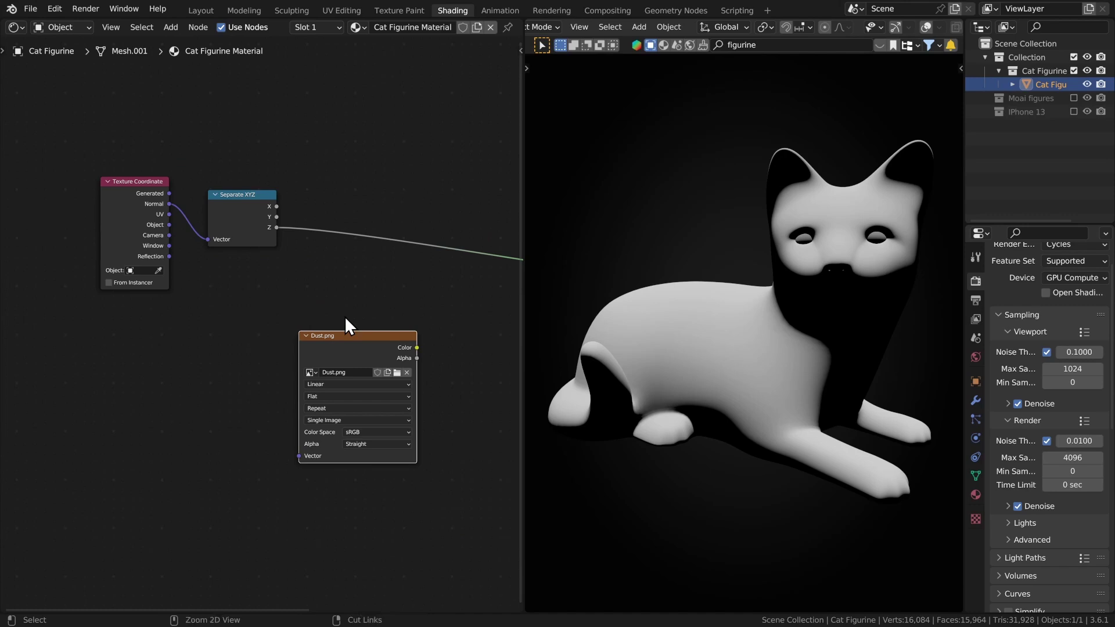
mouse_move(248, 219)
right_mouse_down("ctrl+shift")
mouse_move(267, 229)
mouse_move(348, 357)
right_mouse_up("ctrl+shift")
Step: Create a Mix node joining Separate XYZ and Dust.png, and arrange the nodes
middle_click_drag(353, 354, 142, 331)
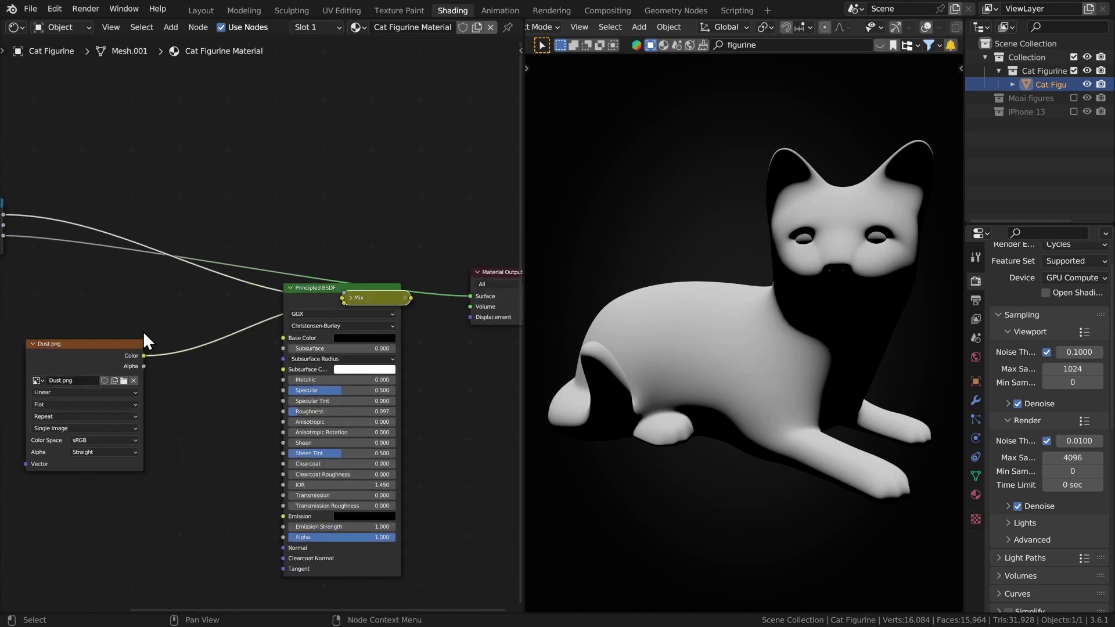
left_click_drag(361, 293, 209, 218)
left_click(208, 220)
middle_click_drag(205, 224, 392, 228)
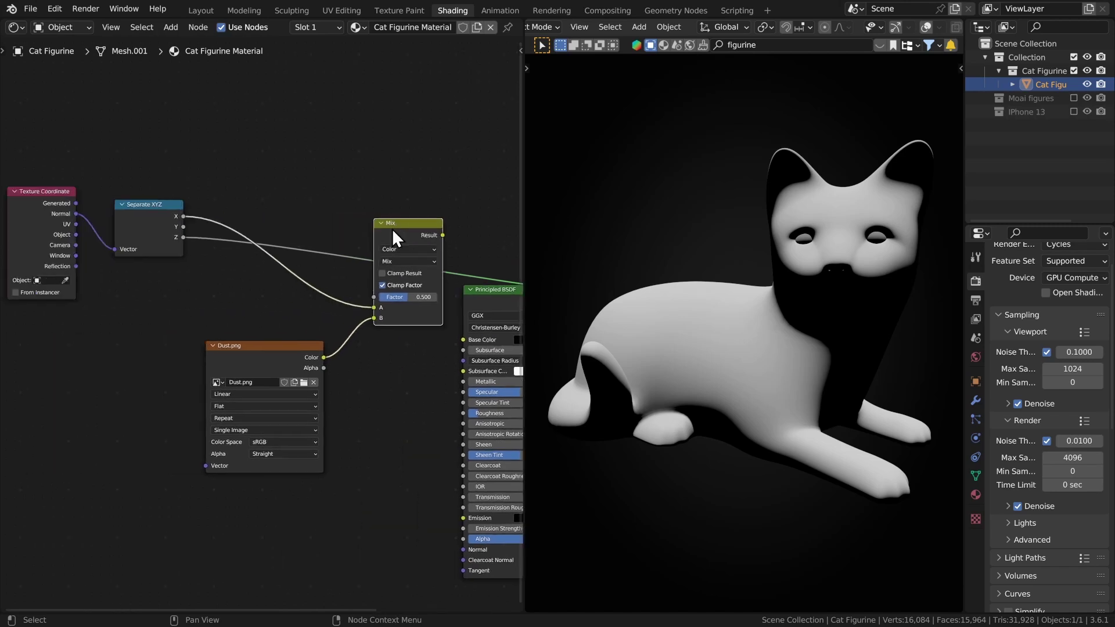
scroll(290, 380, "up", 2)
left_click_drag(291, 380, 98, 417)
left_click_drag(419, 223, 226, 162)
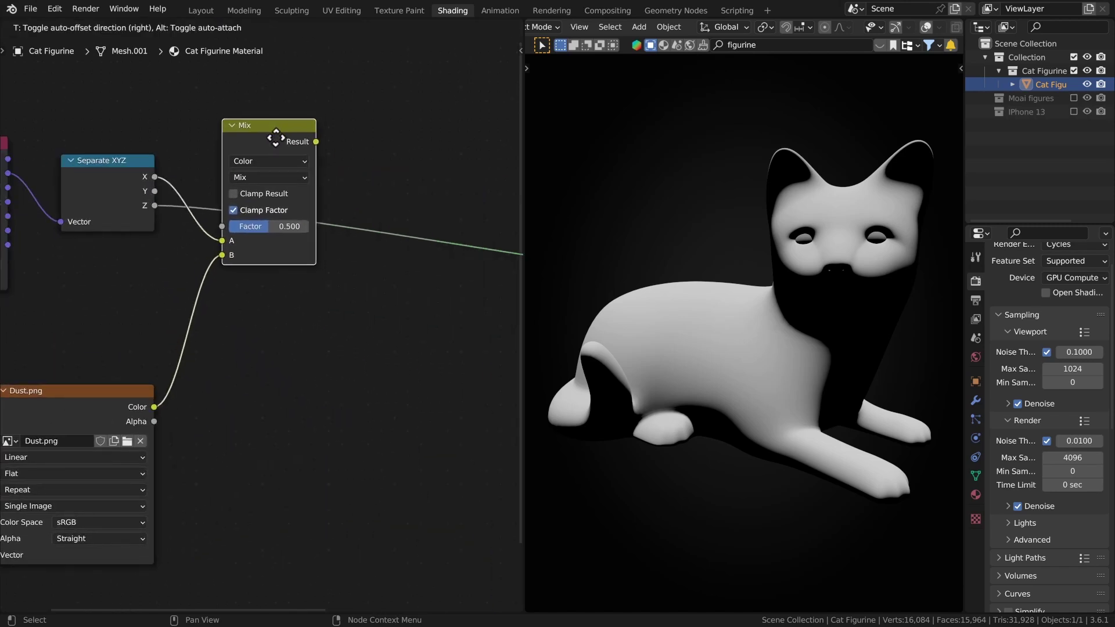
middle_click_drag(226, 155, 301, 239)
scroll(301, 239, "up", 2)
Step: Connect Separate XYZ's Z to Mix A and insert the Mix node into the output link
mouse_move(255, 198)
left_mouse_down()
mouse_move(247, 194)
mouse_move(260, 199)
left_mouse_up()
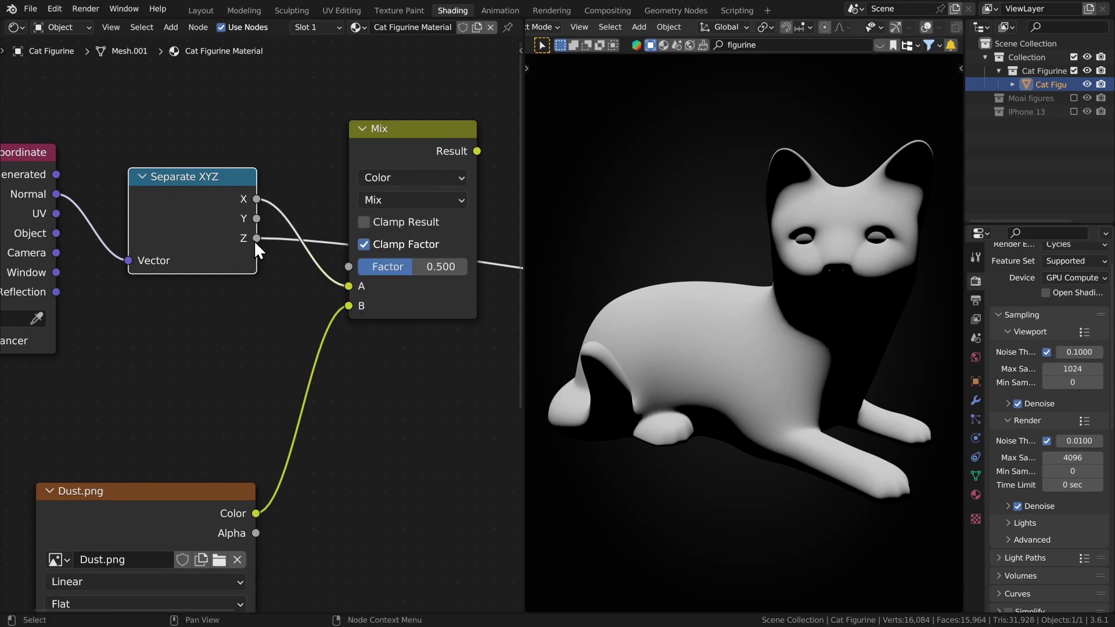
left_click_drag(253, 237, 348, 285)
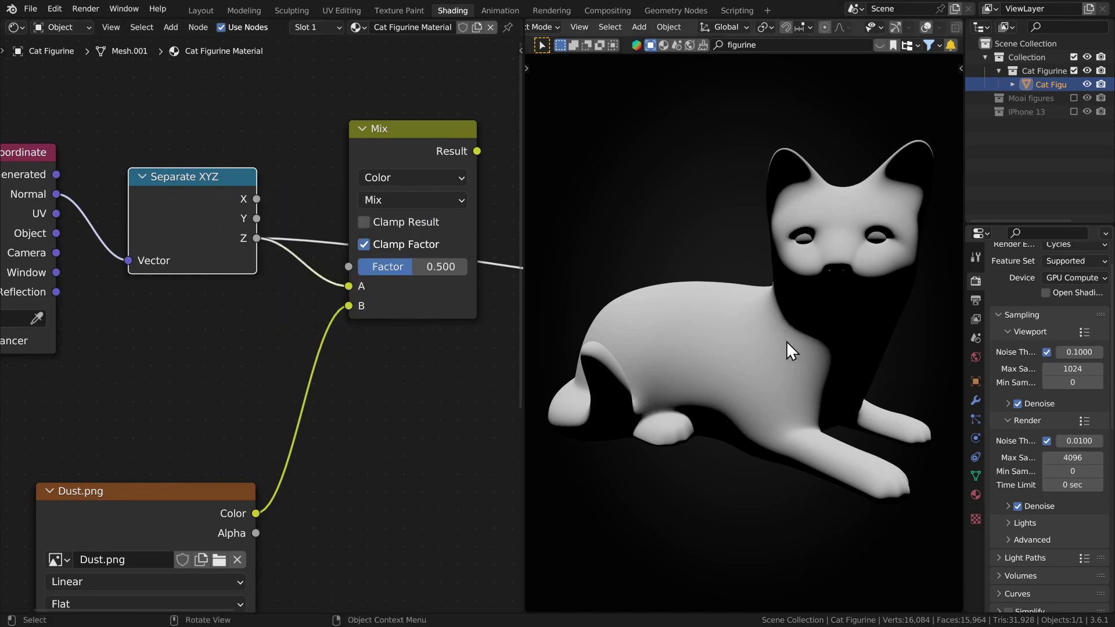
middle_click_drag(348, 287, 184, 296, "shift")
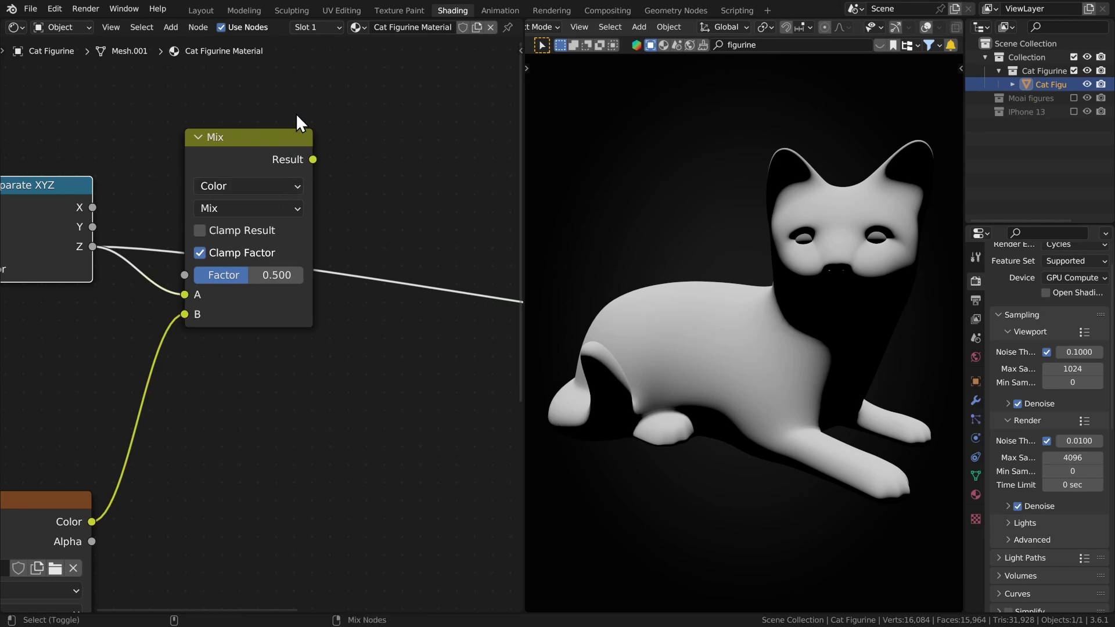
left_click_drag(259, 165, 276, 193)
mouse_move(789, 348)
middle_mouse_down()
mouse_move(738, 324)
mouse_move(800, 335)
middle_mouse_up()
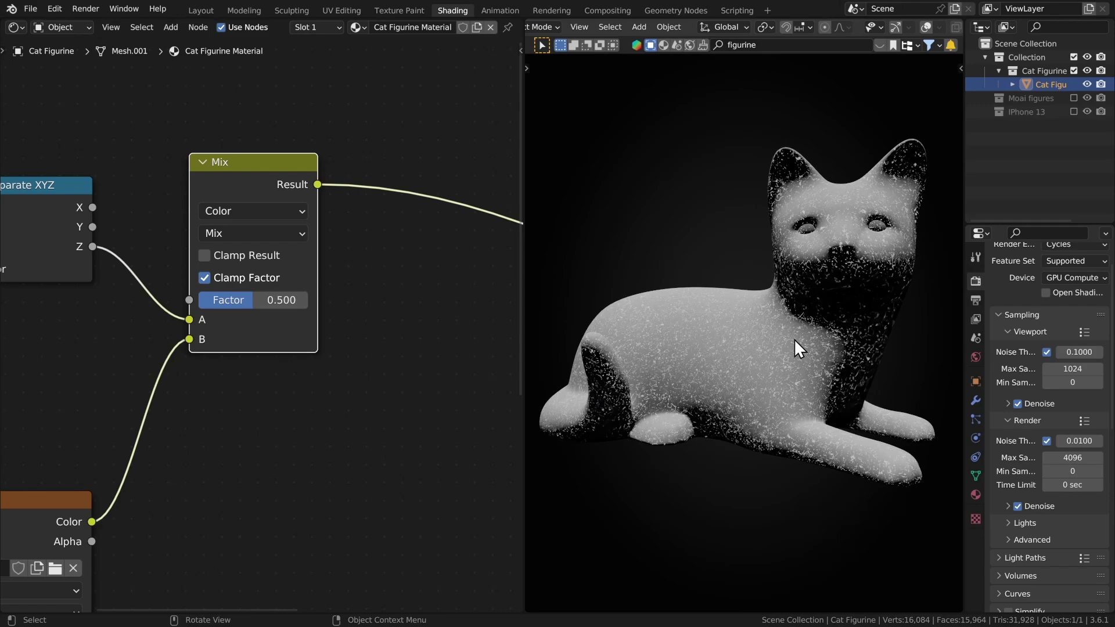
scroll(793, 338, "up", 5)
middle_click_drag(847, 315, 786, 308)
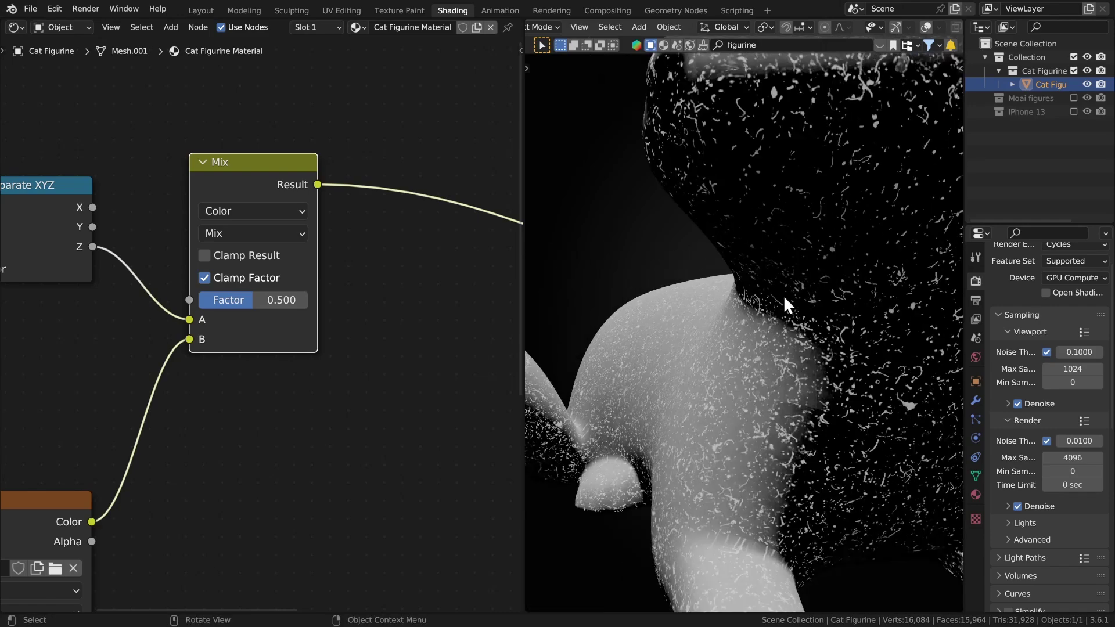
scroll(795, 292, "down", 2)
scroll(815, 294, "down", 2)
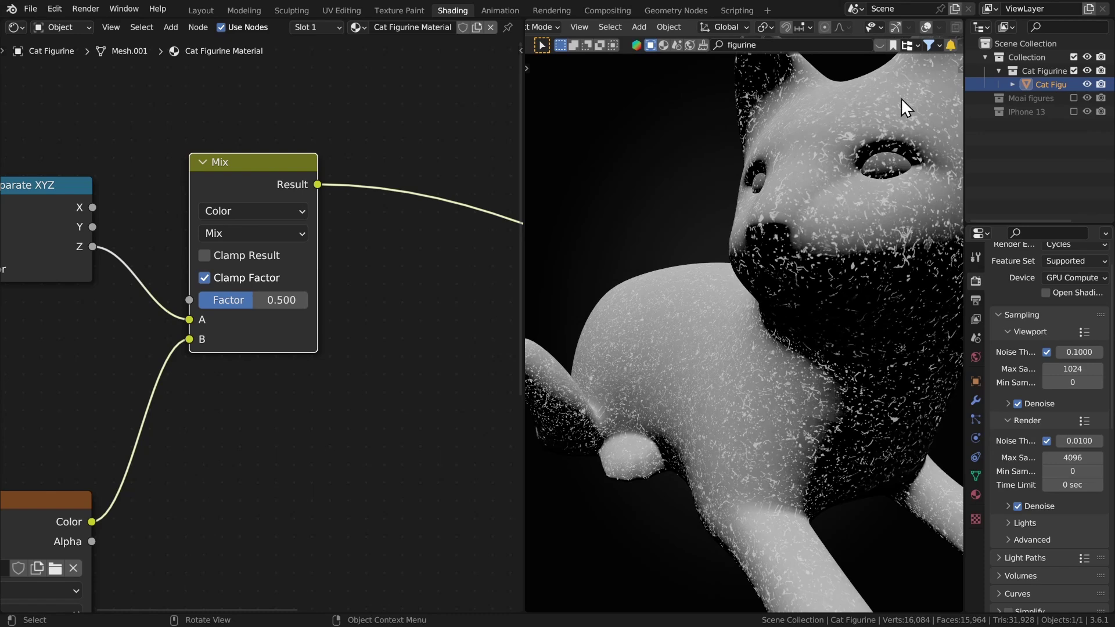
Step: Set the Mix node to Multiply with factor 1.000
left_click(257, 233)
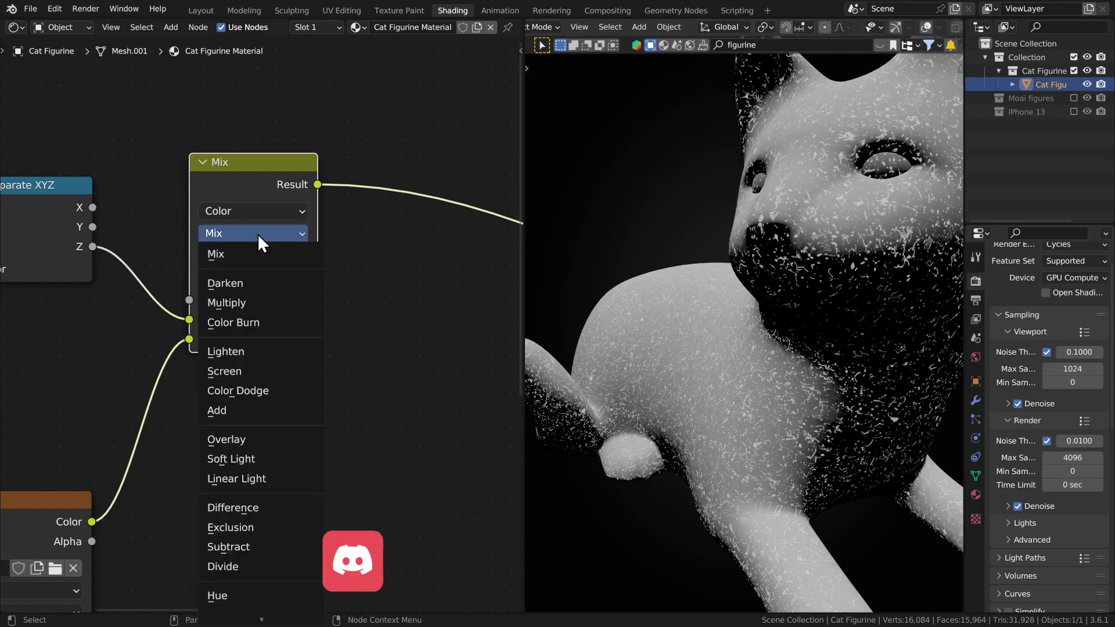
left_click(226, 307)
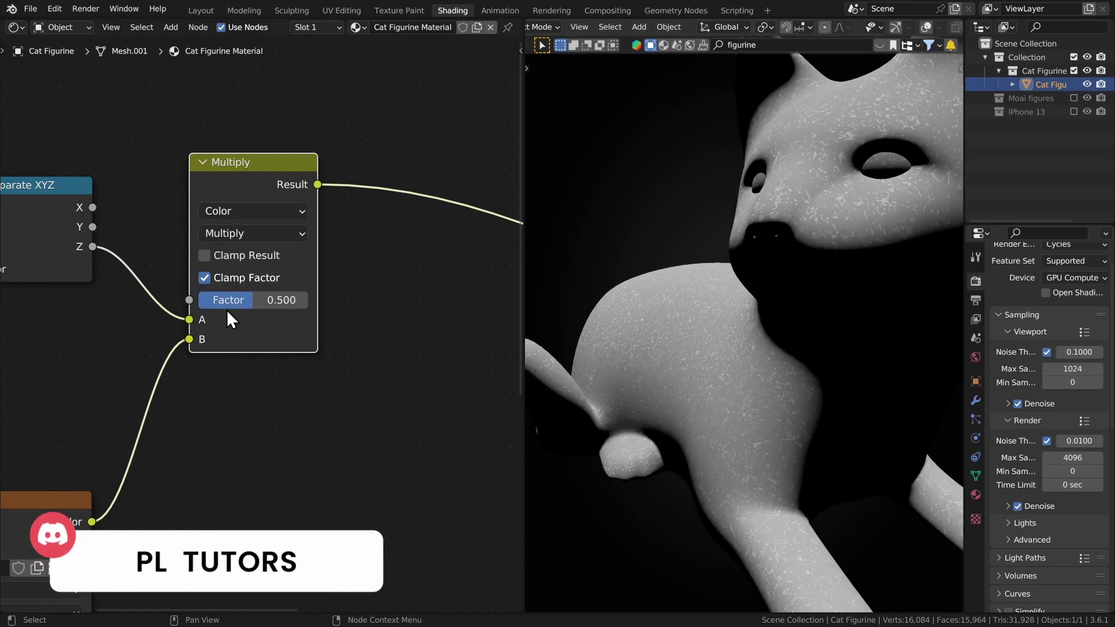
mouse_move(786, 358)
middle_mouse_down()
mouse_move(713, 367)
mouse_move(754, 367)
middle_mouse_up()
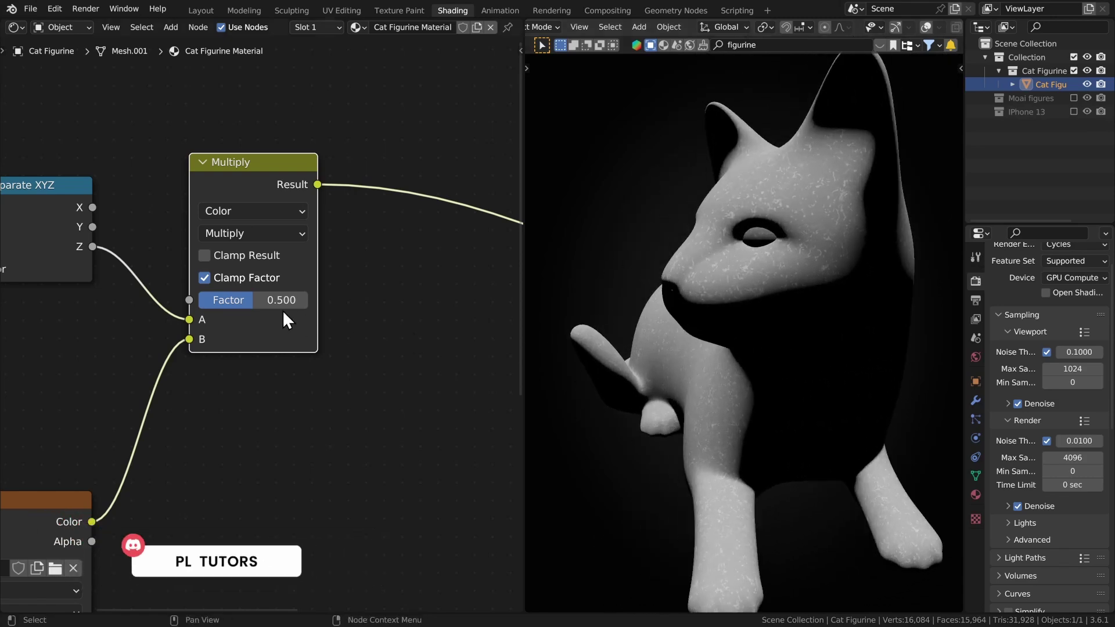
left_click_drag(282, 299, 314, 300)
mouse_move(719, 354)
middle_mouse_down()
mouse_move(802, 345)
mouse_move(796, 358)
middle_mouse_up()
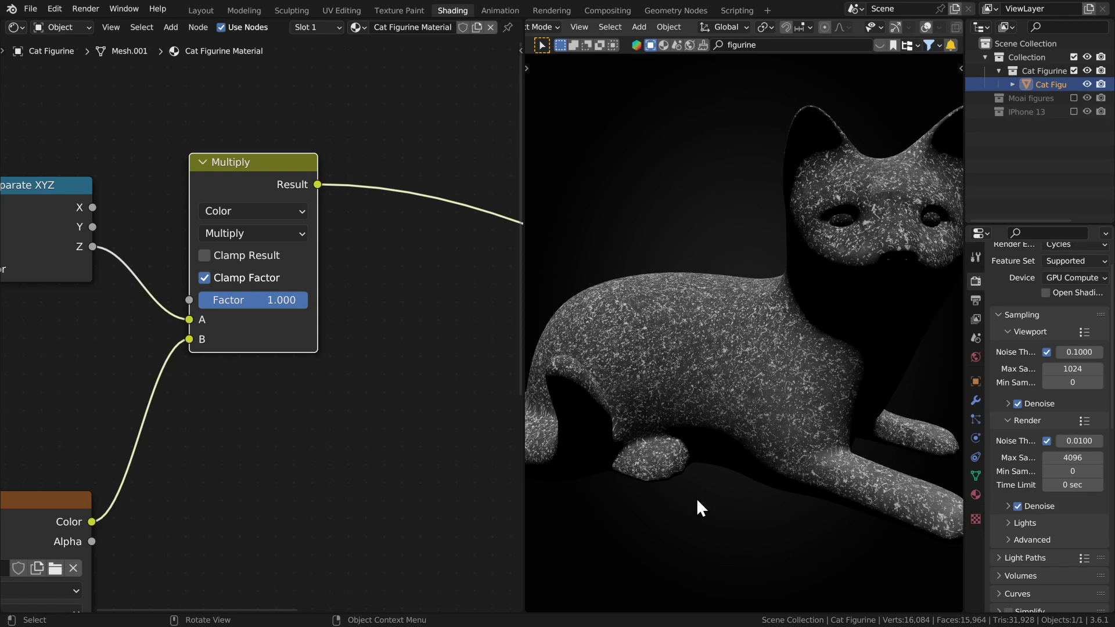
mouse_move(697, 505)
middle_mouse_down()
mouse_move(784, 311)
mouse_move(749, 306)
middle_mouse_up()
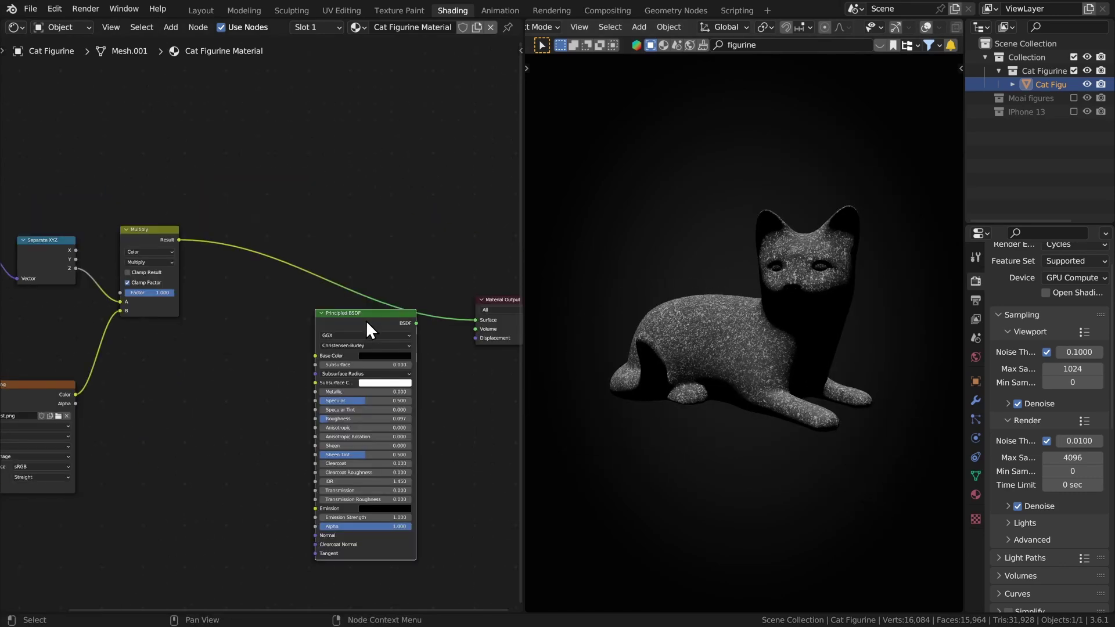
Step: Duplicate the Principled BSDF above the original and preview each at the output
left_click_drag(344, 302, 304, 340)
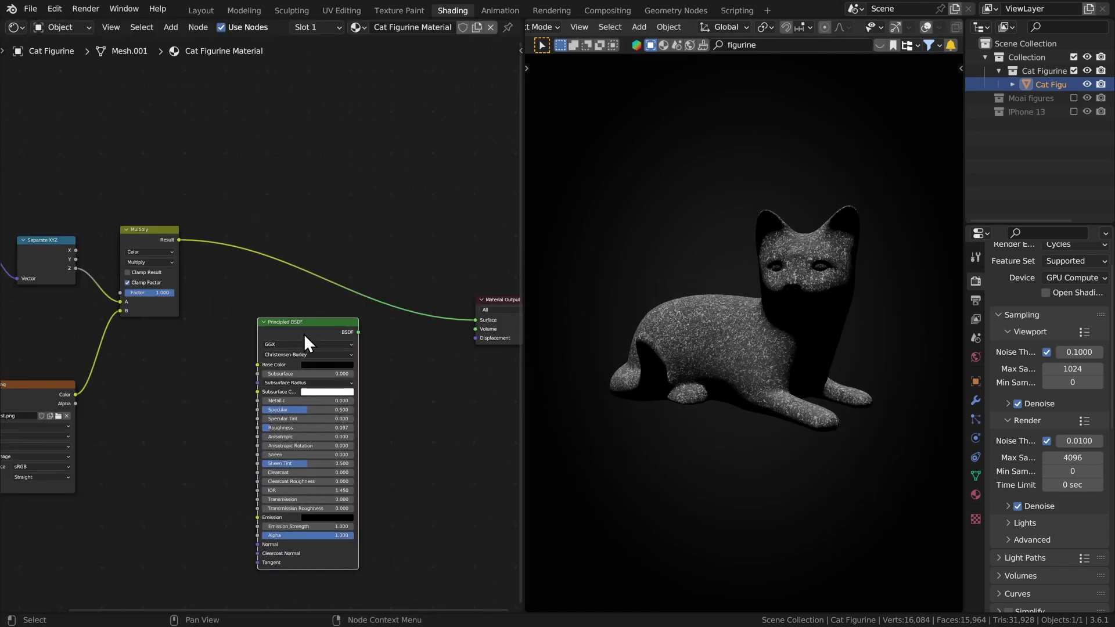
middle_click_drag(335, 336, 288, 392)
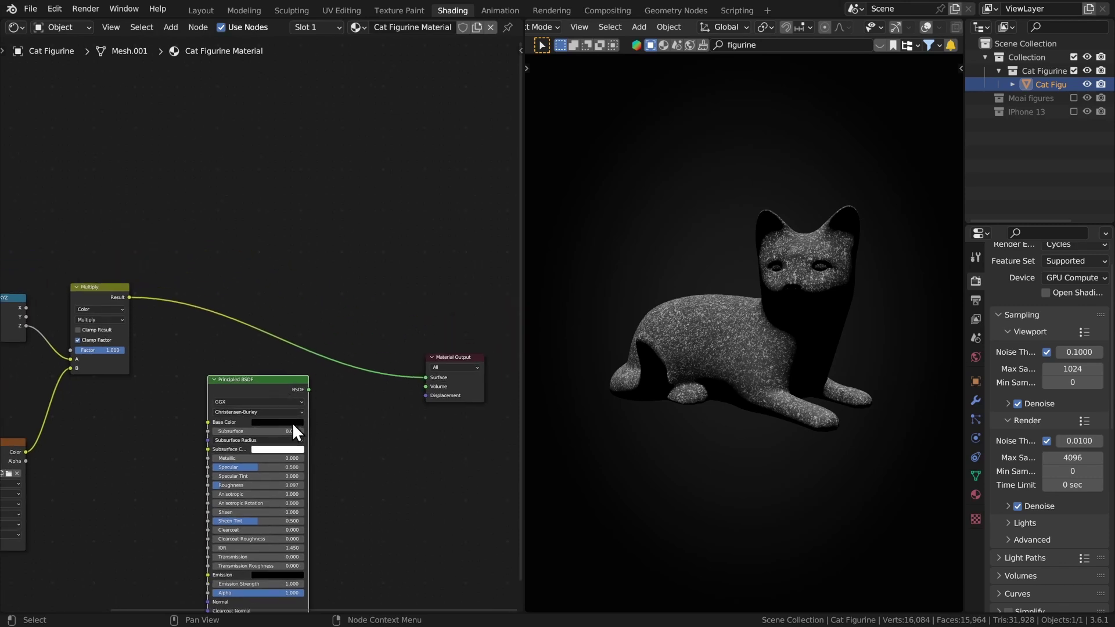
key("shift+d")
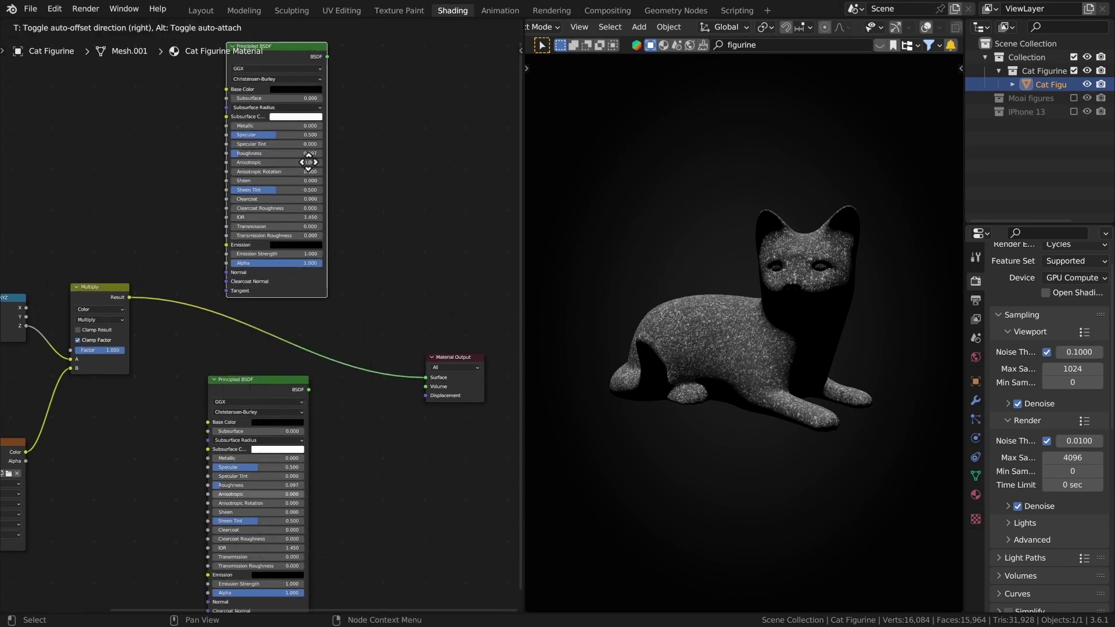
left_click(304, 162)
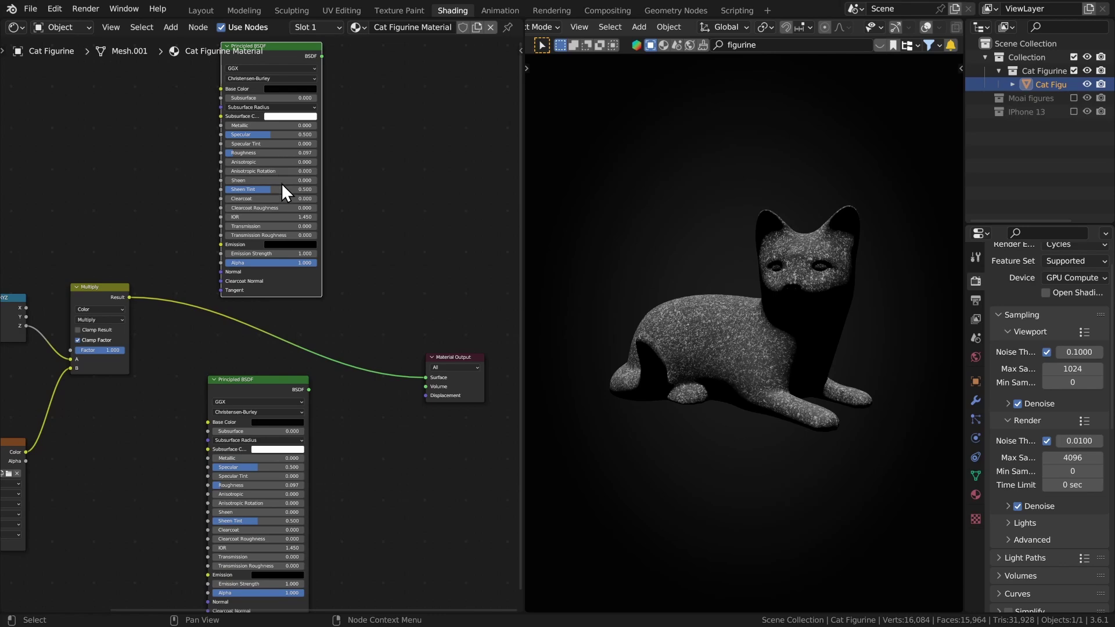
left_click(292, 288, "ctrl+shift")
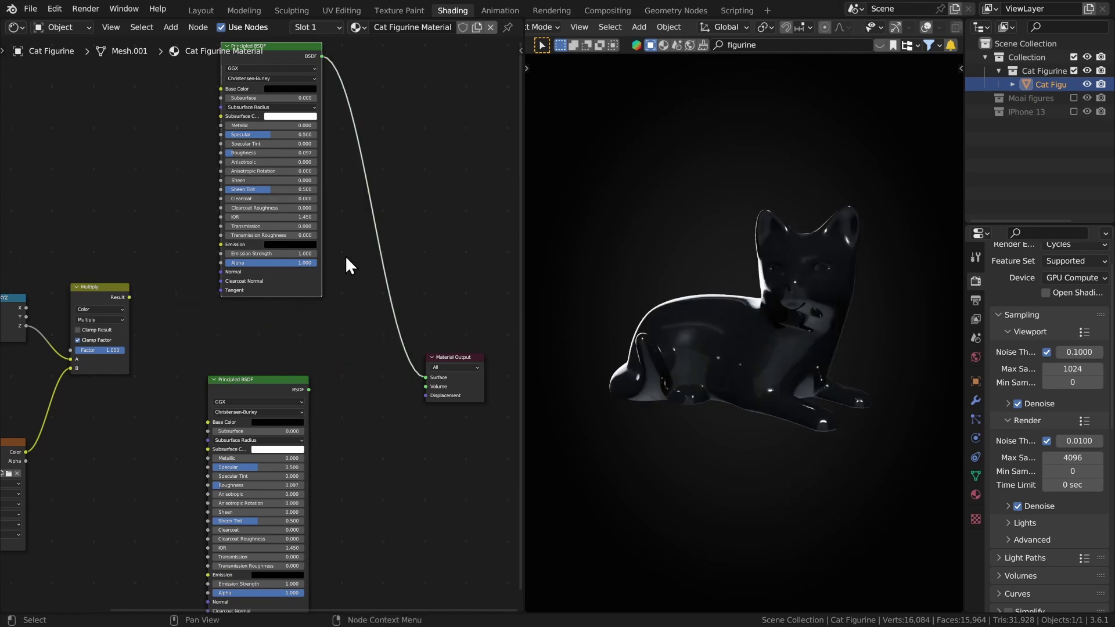
left_click(274, 386, "ctrl+shift")
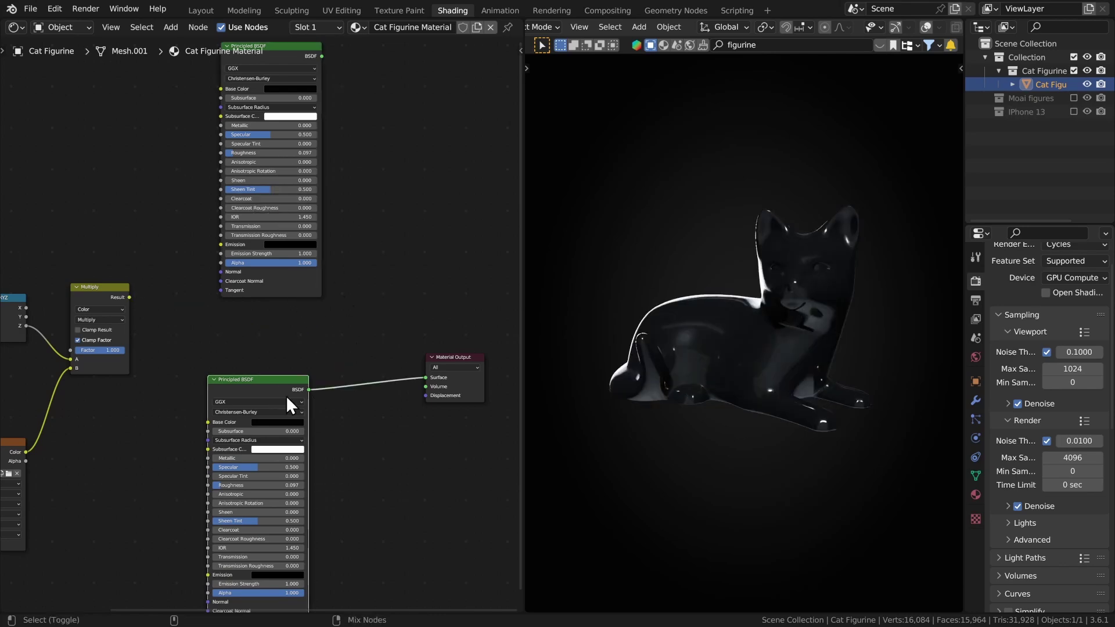
Step: Give the lower Principled BSDF a near-white base colour and roughness 0.958
scroll(261, 435, "up", 2)
scroll(325, 458, "up", 1)
scroll(302, 384, "up", 1)
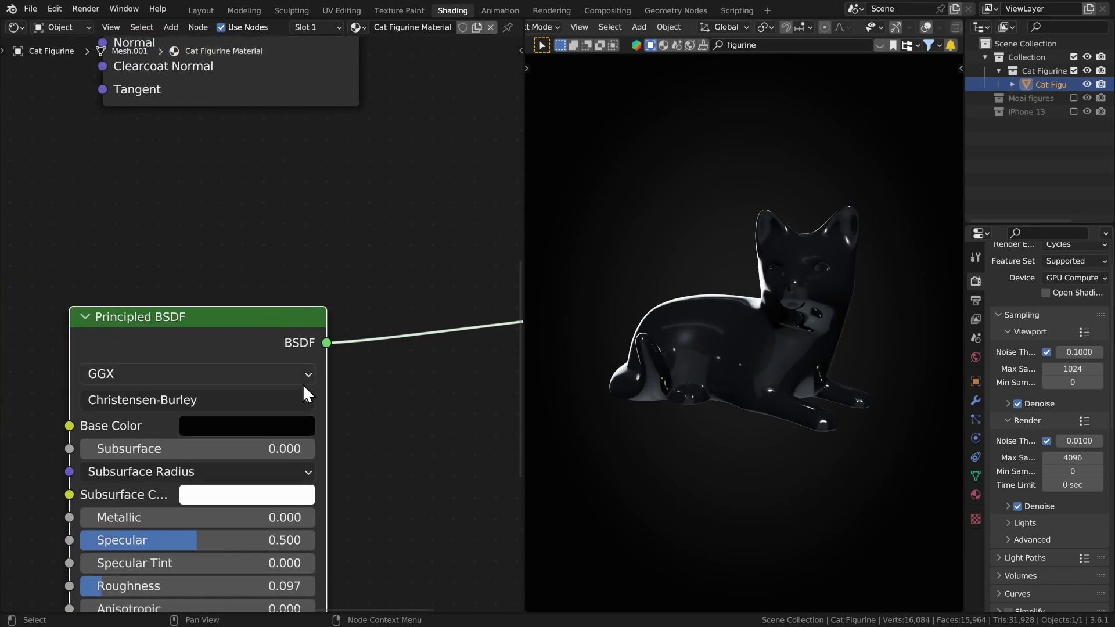
left_click(371, 385)
left_click_drag(348, 321, 406, 321)
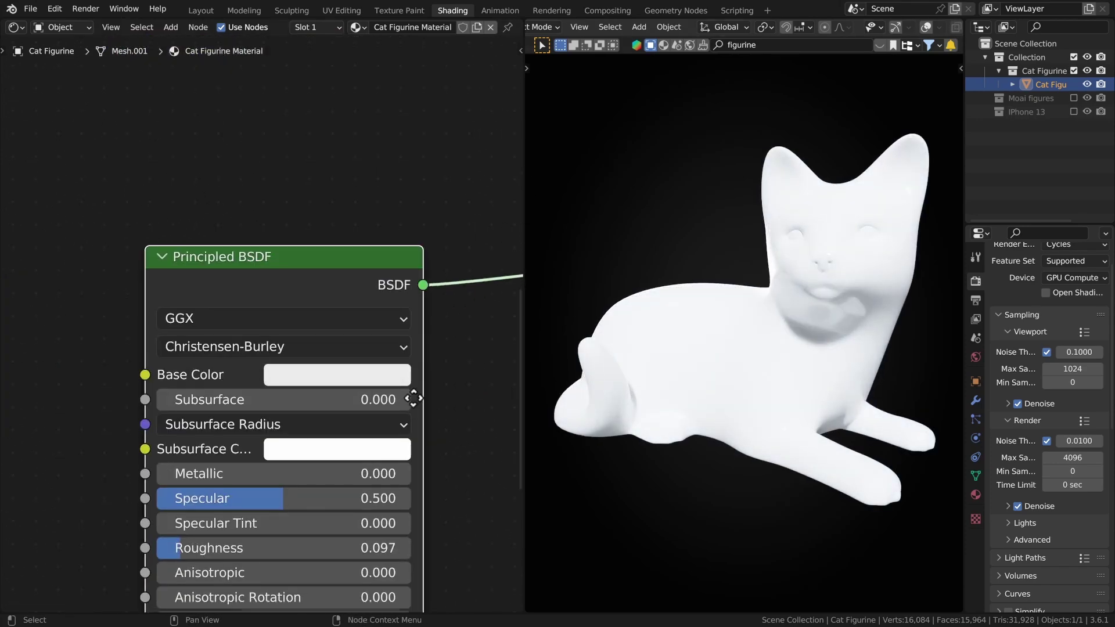
scroll(413, 398, "down", 5, "shift")
left_click_drag(174, 386, 392, 386)
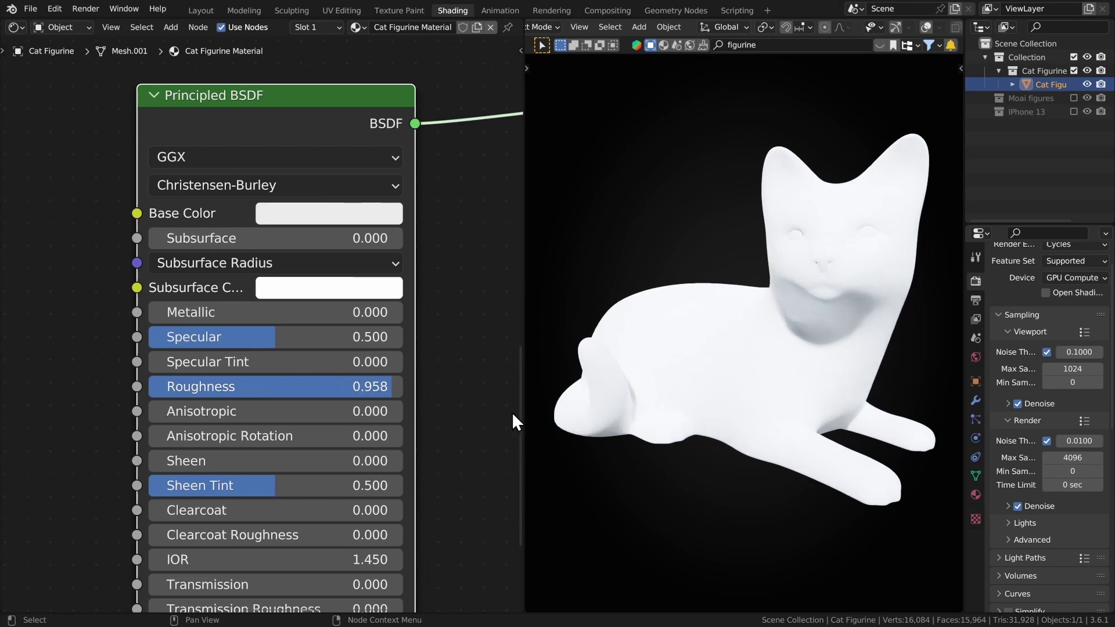
scroll(353, 285, "down", 3)
scroll(323, 281, "down", 1)
middle_click_drag(323, 281, 342, 386)
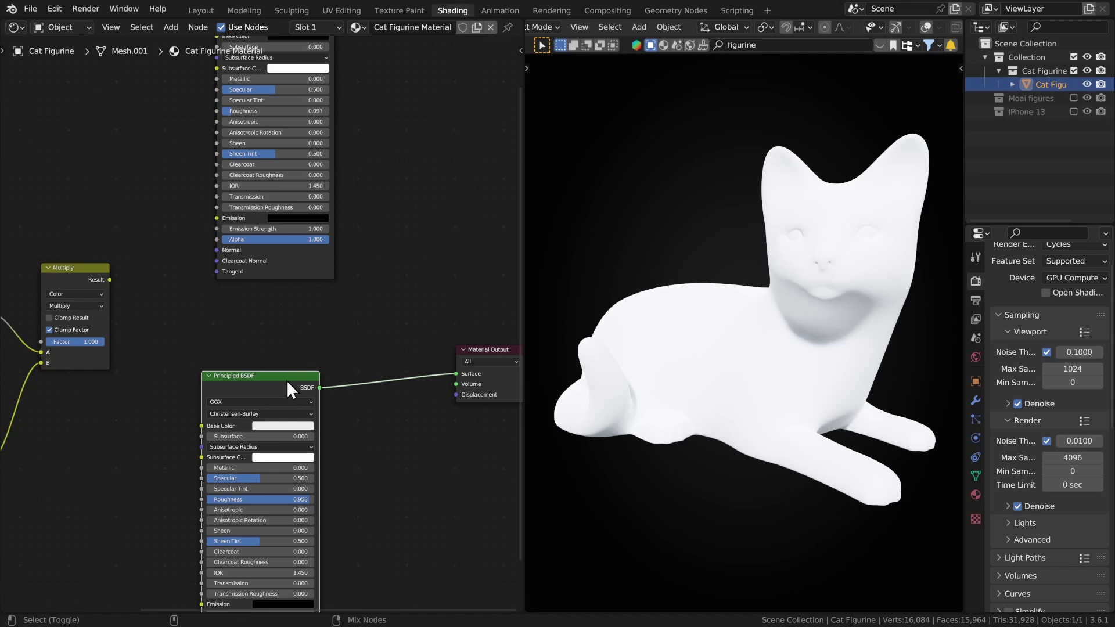
right_click_drag(287, 379, 303, 241, "ctrl+shift")
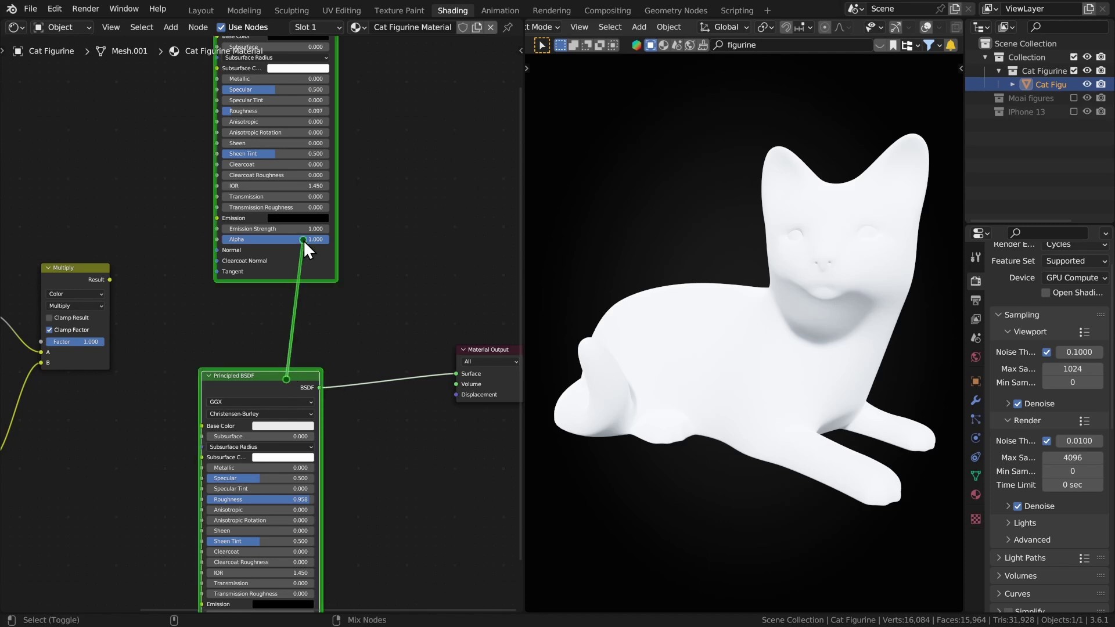
Step: Add a Mix Shader between the two Principled BSDFs and the Material Output
right_click_drag(303, 239, 303, 239, "ctrl+shift")
key("g")
scroll(305, 342, "up", 2)
scroll(348, 337, "up", 2)
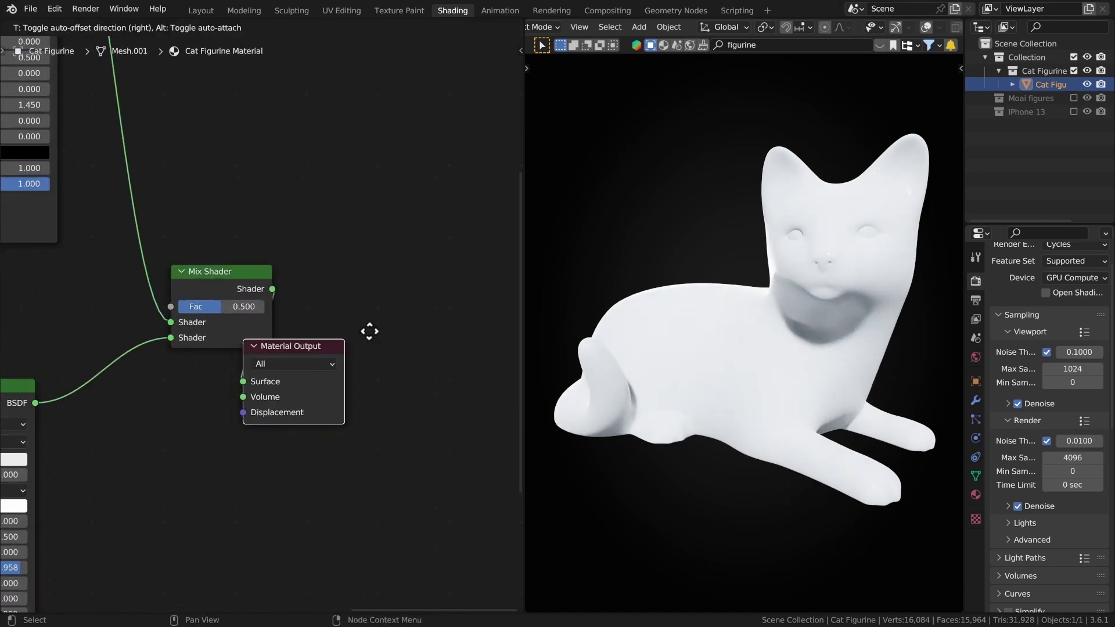
left_click(470, 266)
Step: Connect the Multiply result to the Mix Shader's Fac input
middle_click_drag(159, 291, 361, 297)
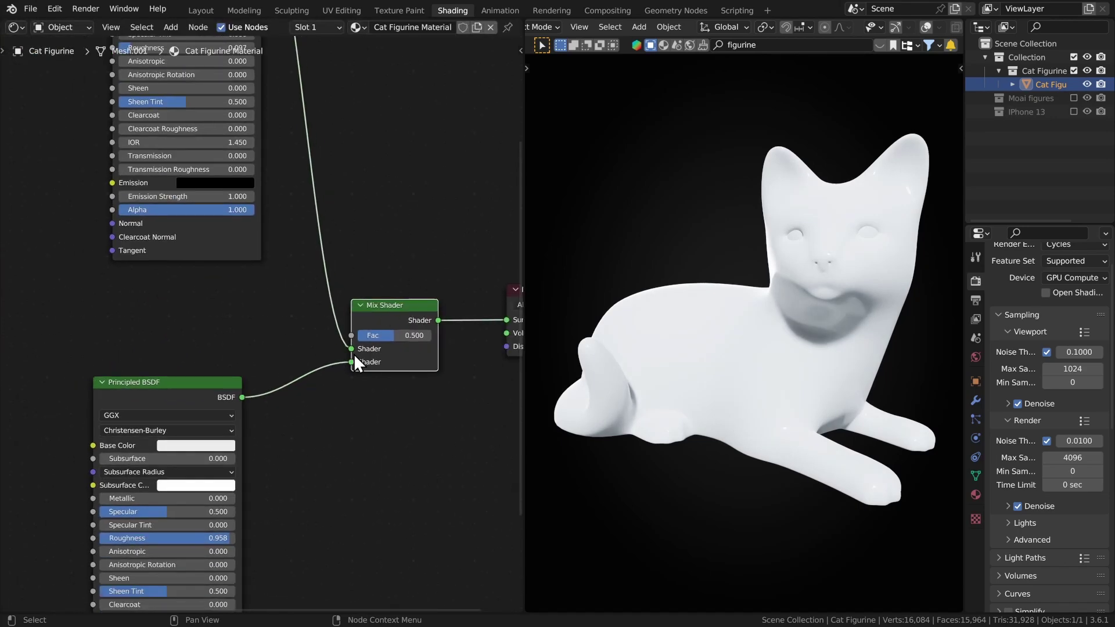
middle_click_drag(356, 362, 5, 366)
middle_click_drag(43, 306, 396, 300)
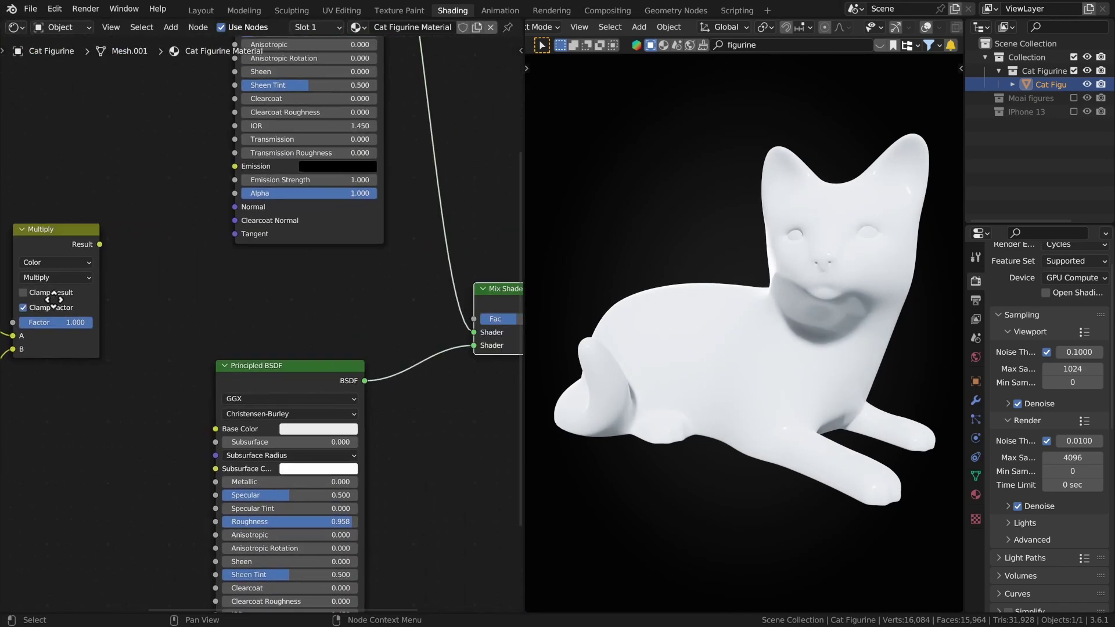
mouse_move(91, 244)
left_mouse_down()
mouse_move(379, 317)
mouse_move(466, 319)
left_mouse_up()
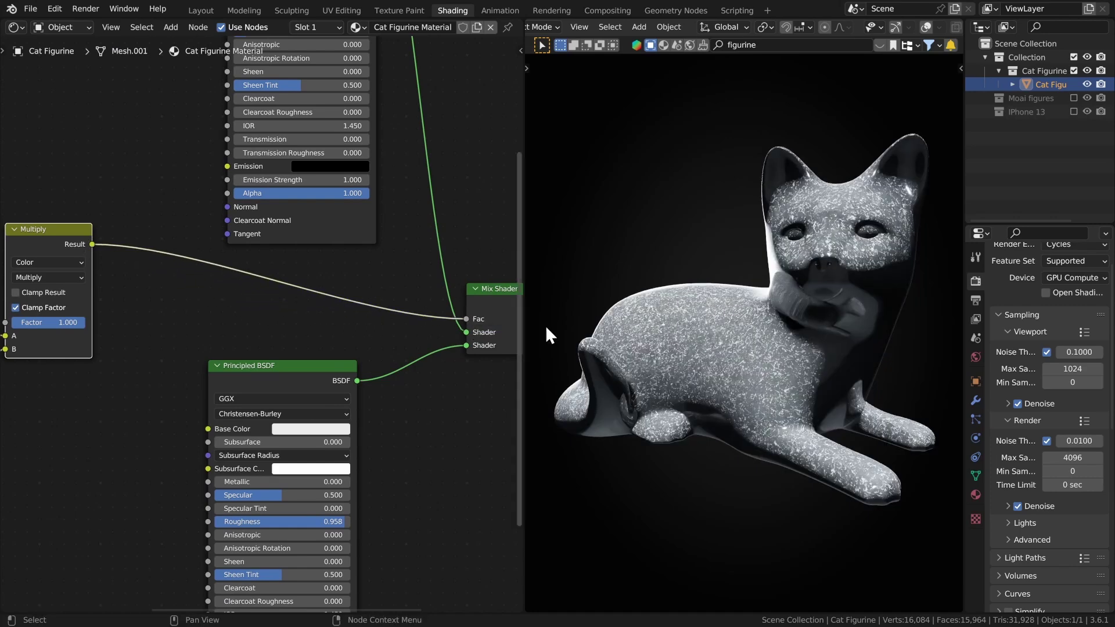
middle_click_drag(879, 381, 826, 392)
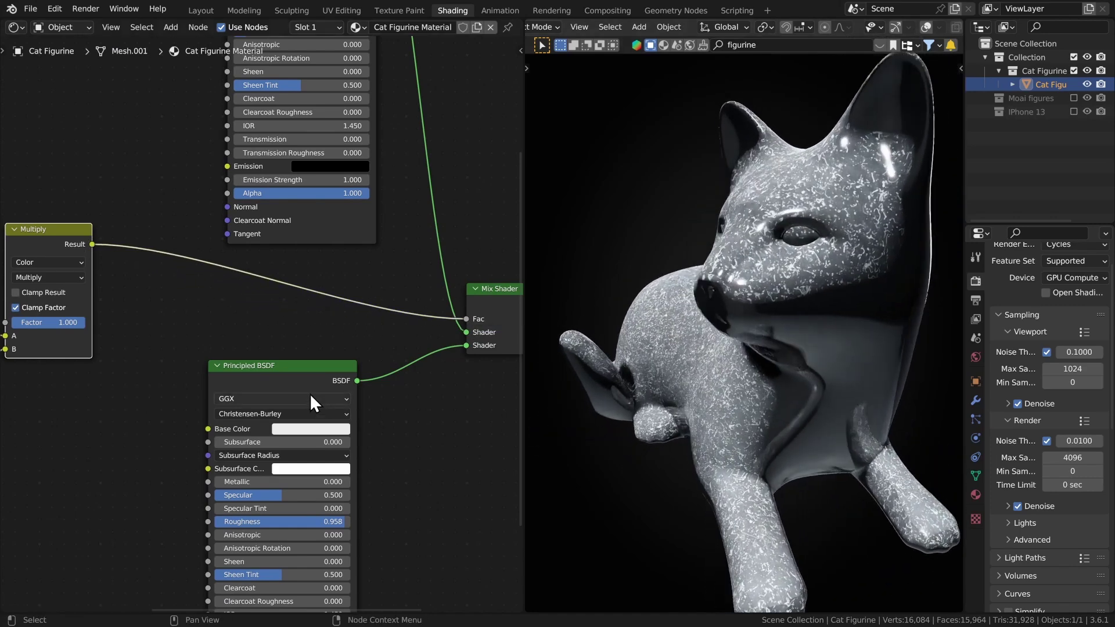
mouse_move(279, 381)
left_mouse_down()
mouse_move(309, 351)
mouse_move(307, 363)
mouse_move(395, 368)
left_mouse_up()
Step: Test the mix by setting the lower shader red and adjusting the upper shader's colour
left_click(360, 409)
left_click(350, 314)
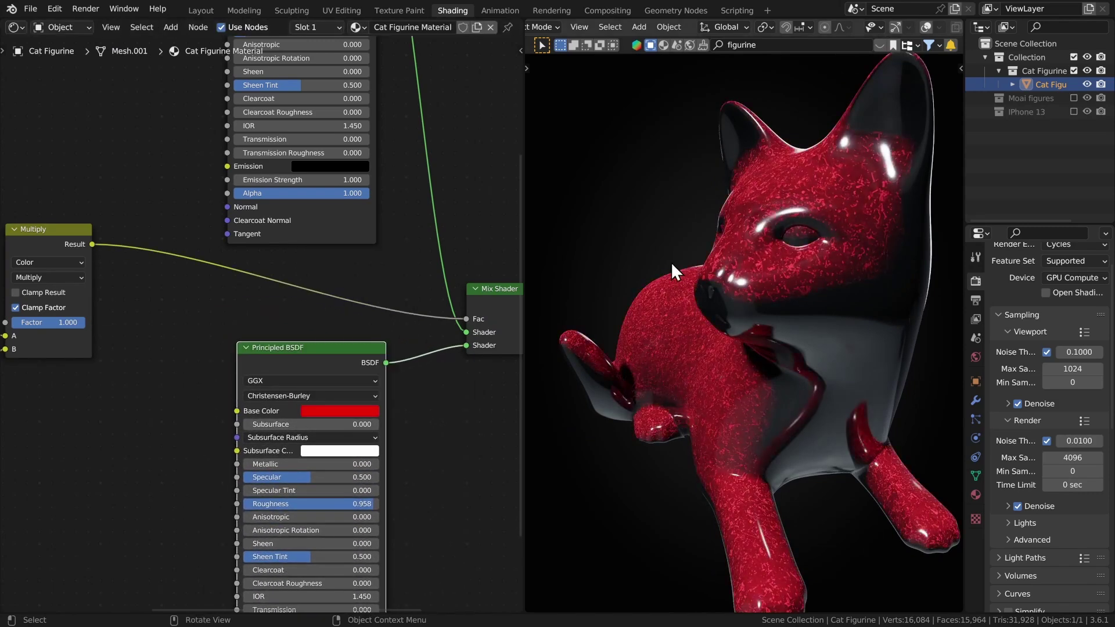
middle_click_drag(381, 188, 364, 461)
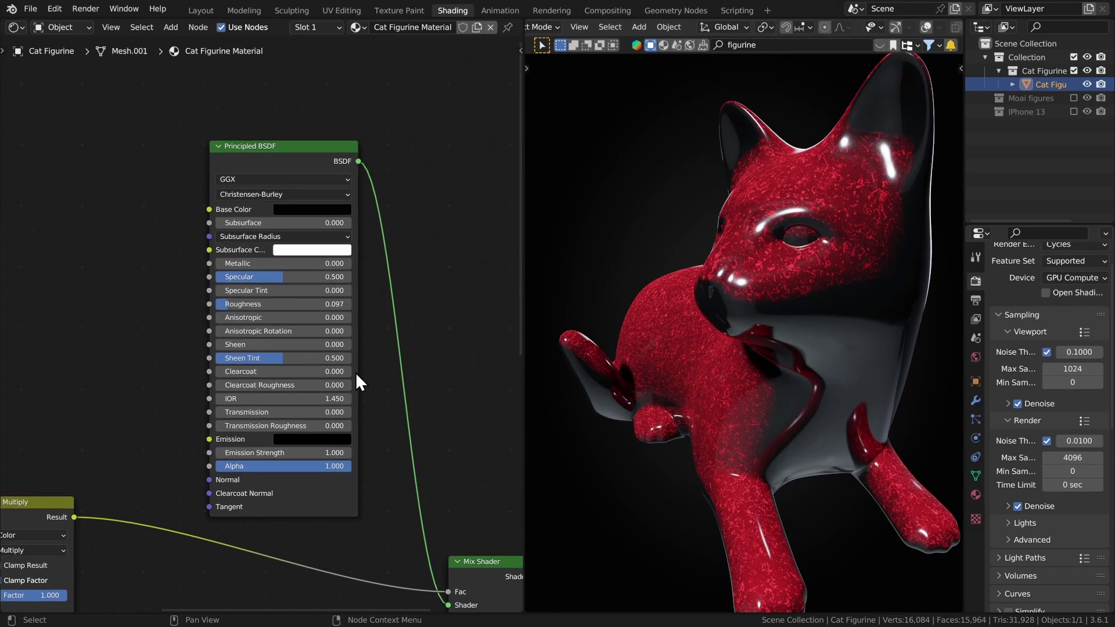
left_click(319, 211)
left_click_drag(378, 88, 378, 36)
left_click_drag(324, 79, 349, 58)
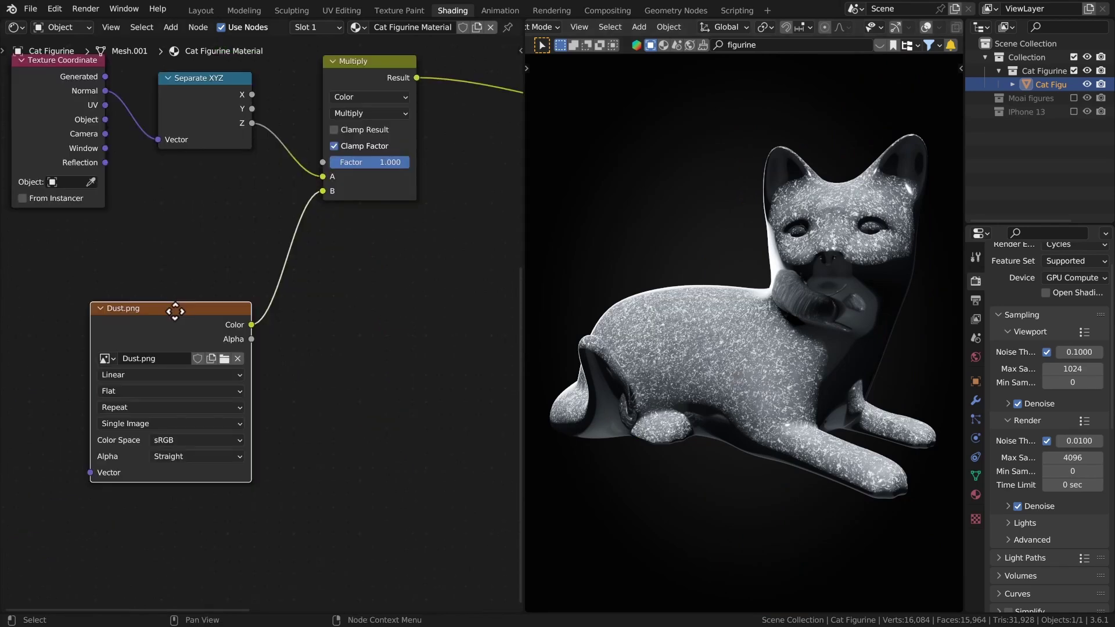
Step: Add Texture Coordinate and Mapping nodes to Dust.png with Ctrl+T
left_click(252, 347)
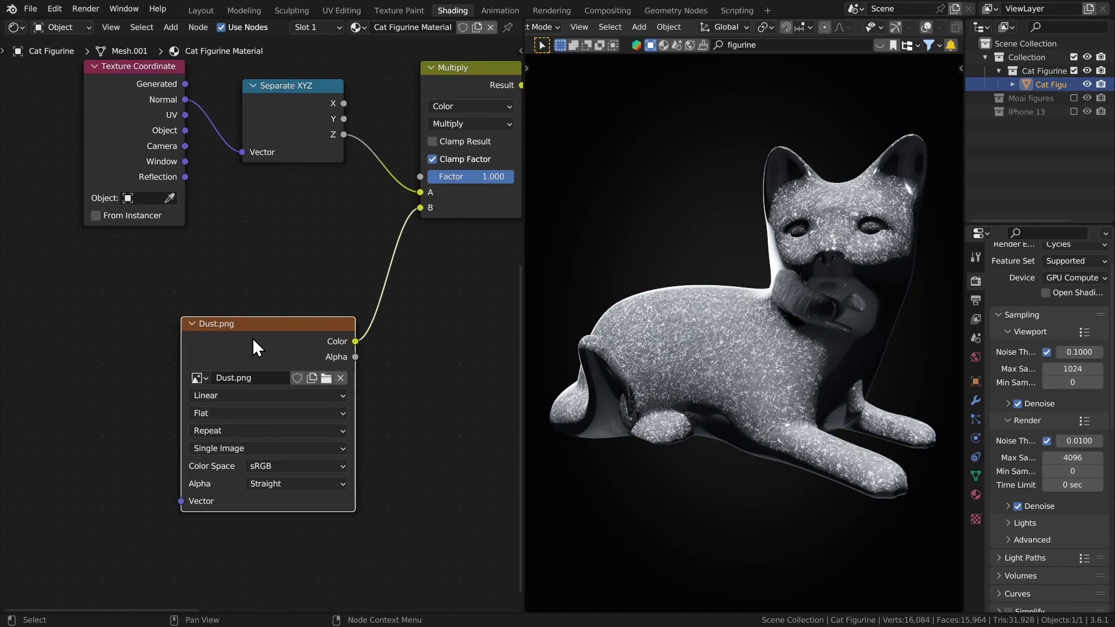
key("ctrl+t")
middle_click_drag(235, 340, 395, 326)
scroll(264, 324, "up", 2)
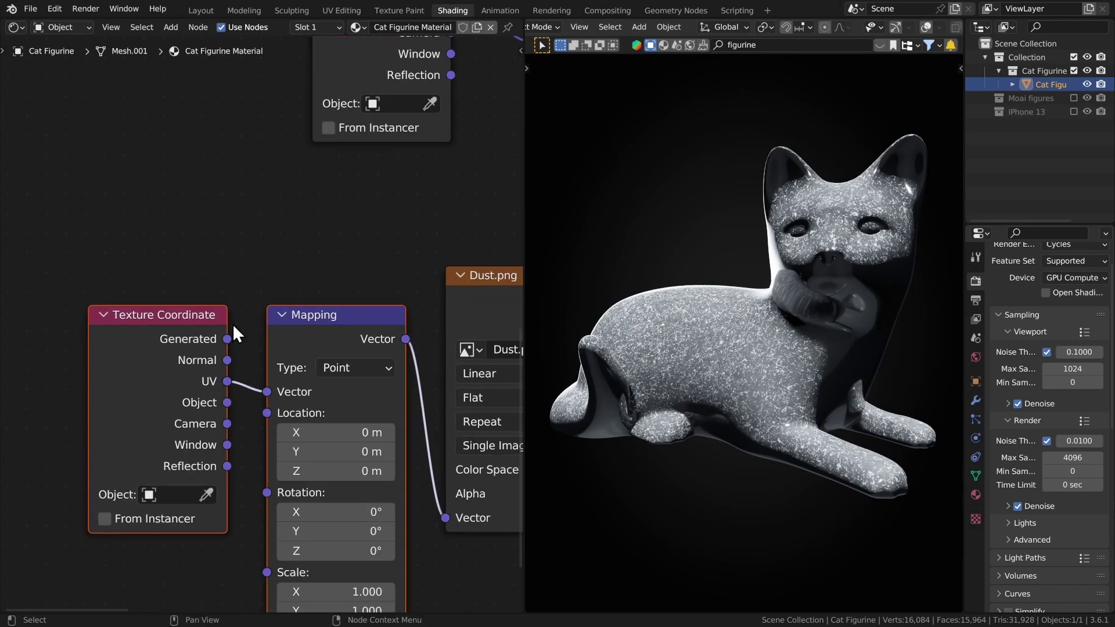
middle_click_drag(319, 451, 303, 250)
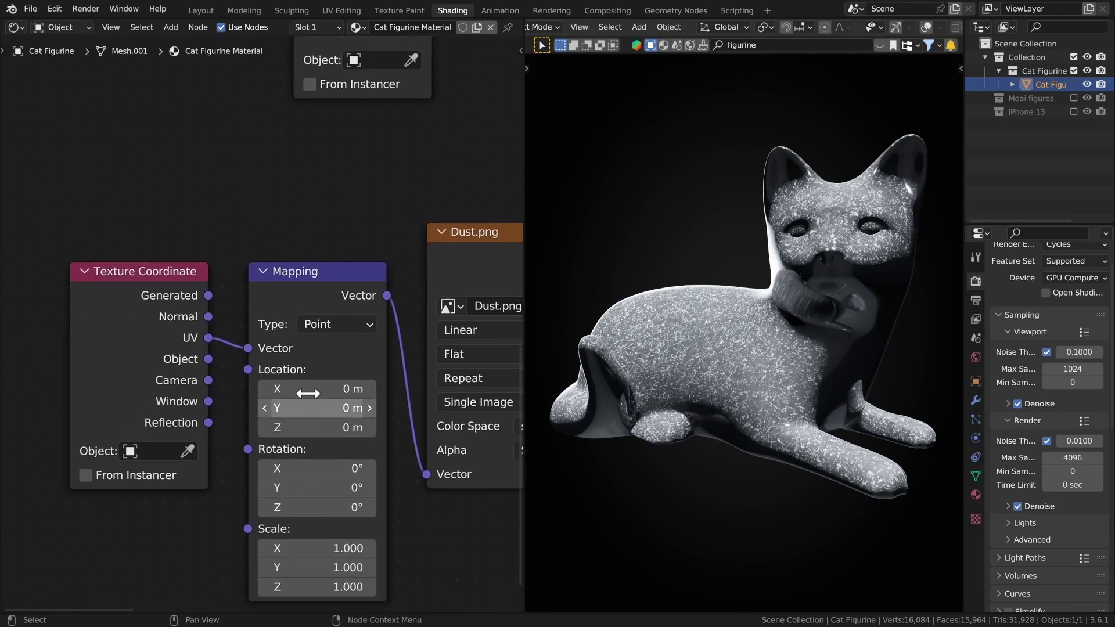
scroll(360, 349, "up", 2)
middle_click_drag(423, 452, 316, 416)
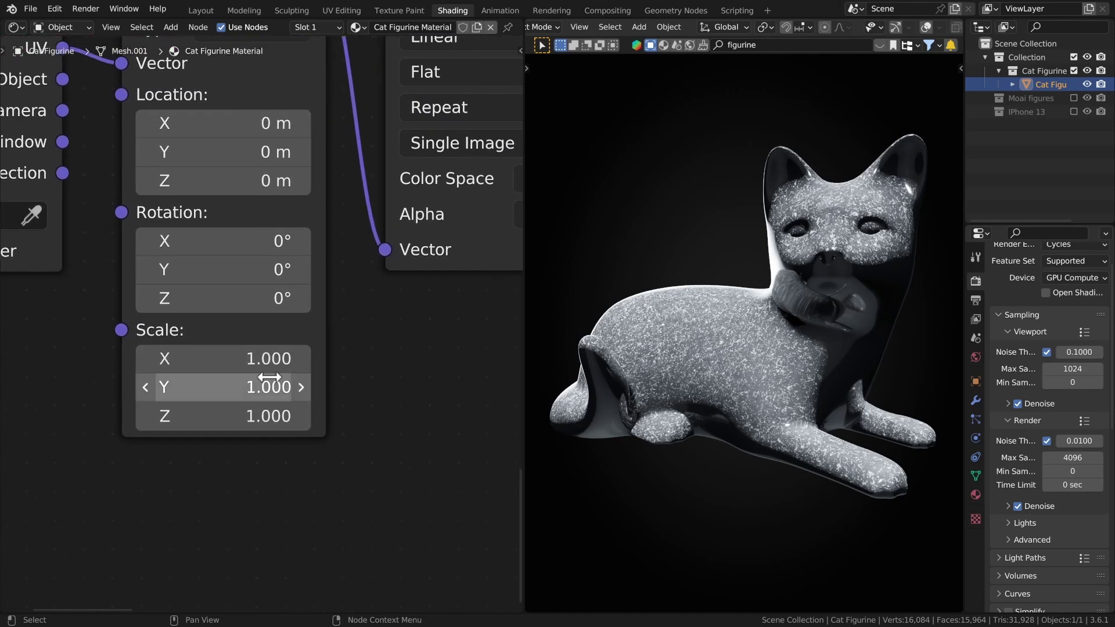
Step: Set the Mapping Scale on all axes to 8, after trying 4.9, 7.8 and 1
left_click(232, 369)
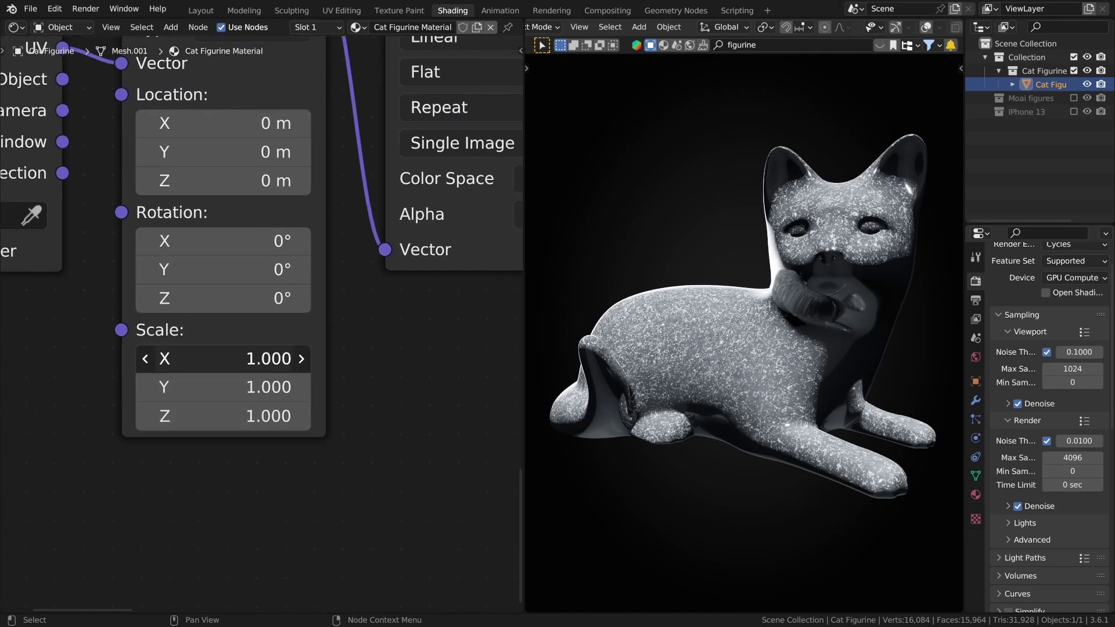
left_click_drag(232, 358, 278, 416)
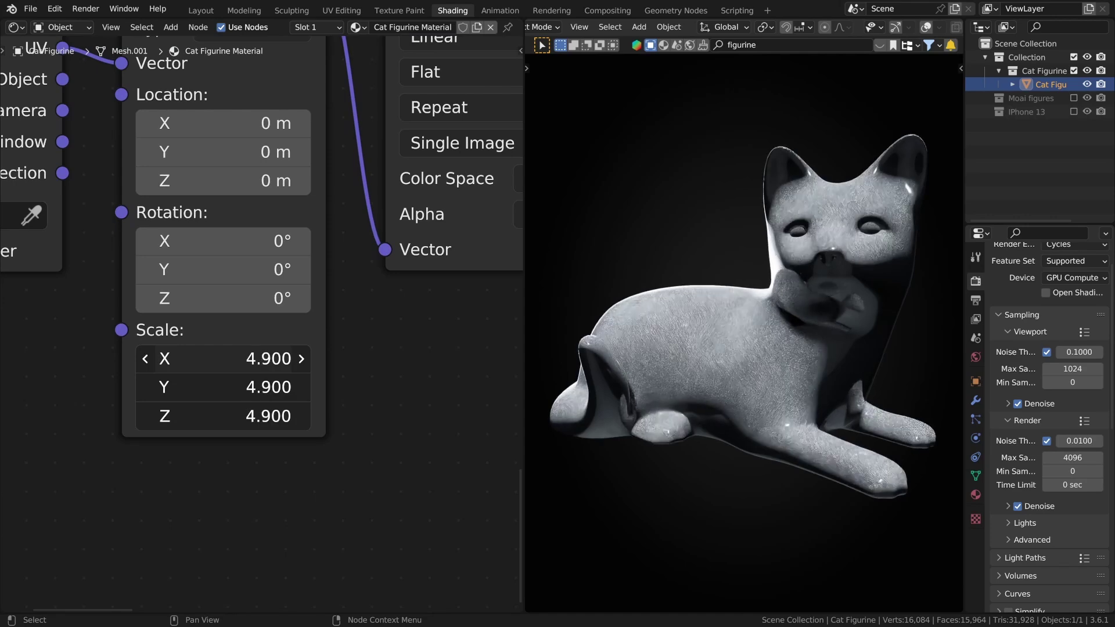
left_click_drag(279, 358, 302, 358)
scroll(703, 354, "up", 5)
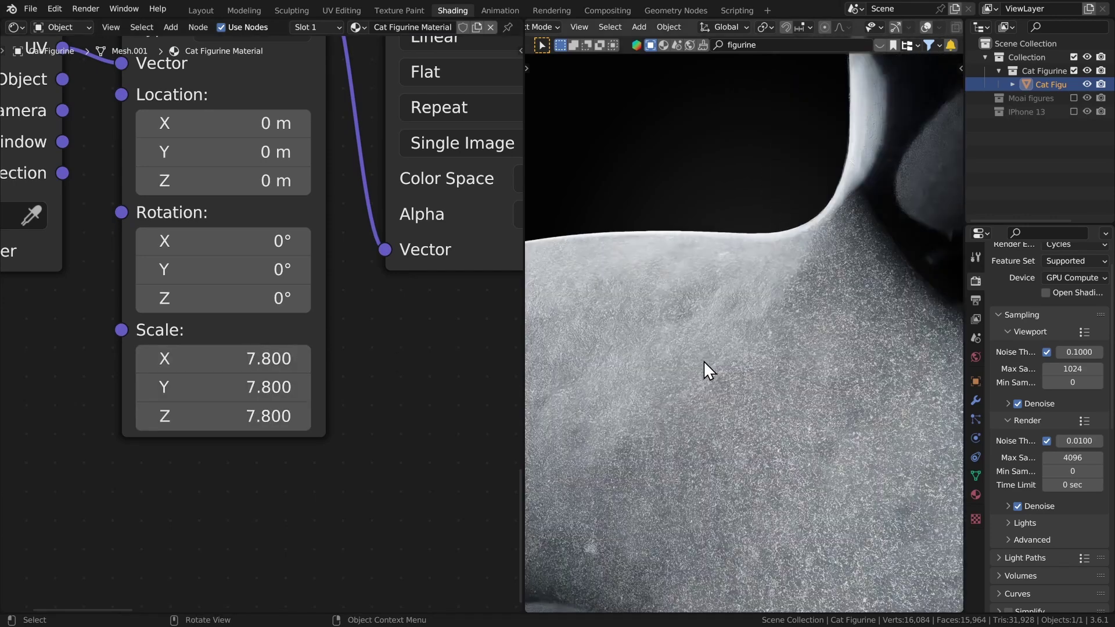
scroll(749, 402, "down", 2)
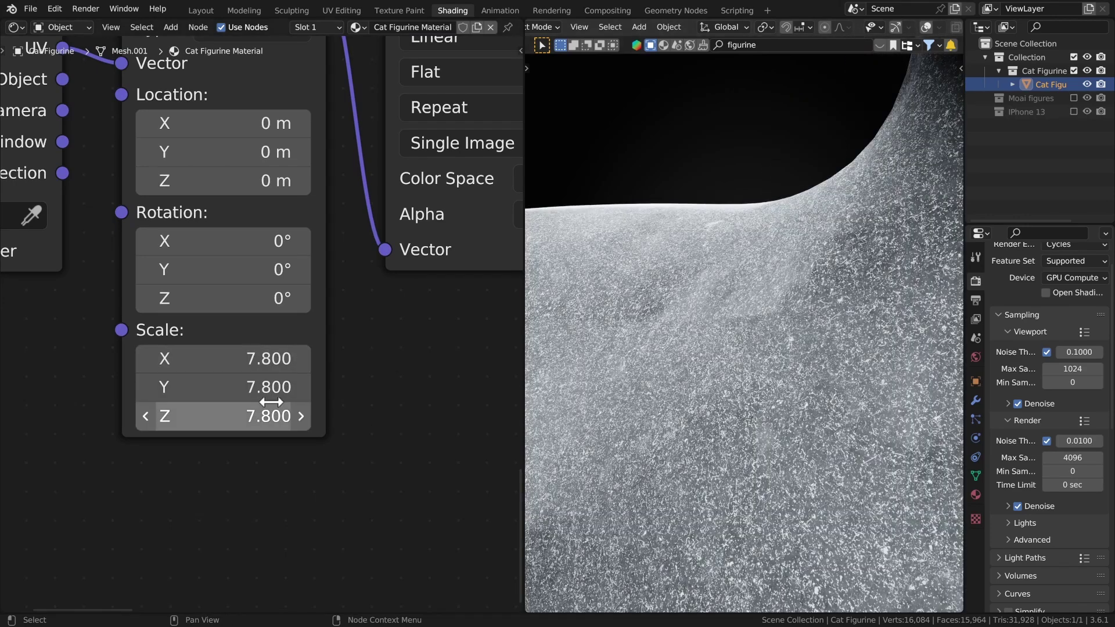
left_click_drag(278, 416, 262, 355)
type("1")
key("Return")
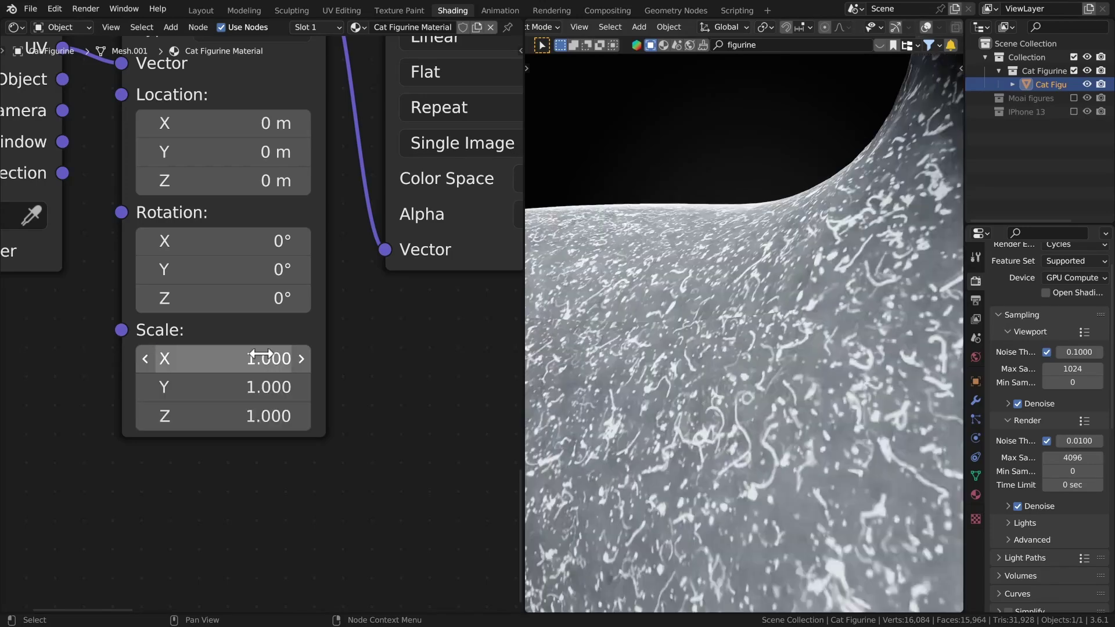
left_click_drag(259, 361, 259, 363)
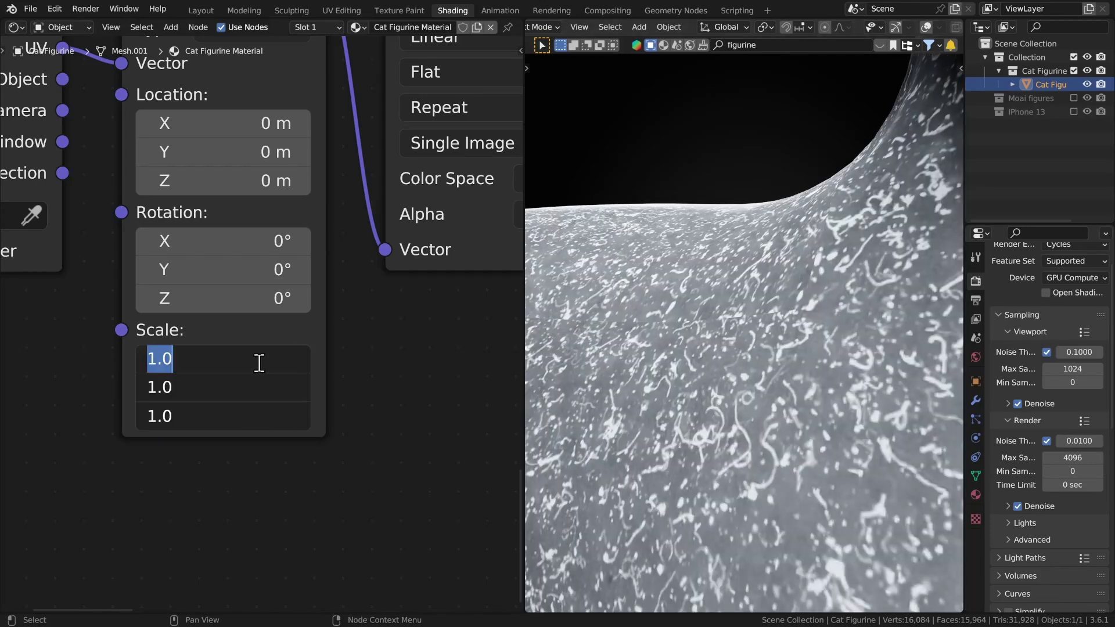
type("8")
key("Return")
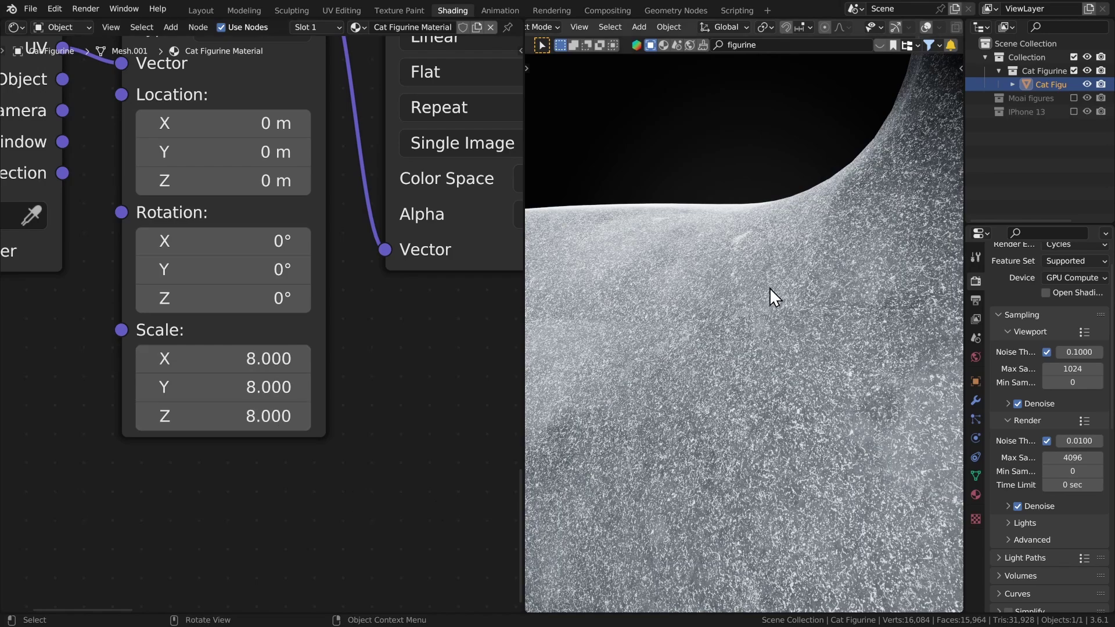
scroll(706, 322, "down", 4)
scroll(708, 340, "down", 2)
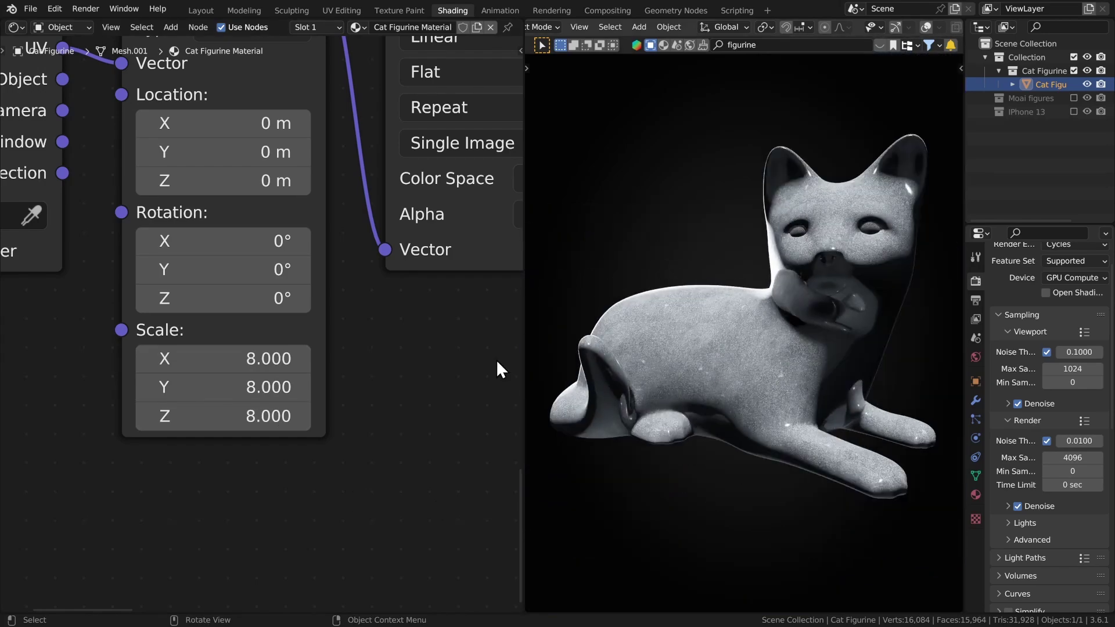
scroll(497, 369, "down", 5)
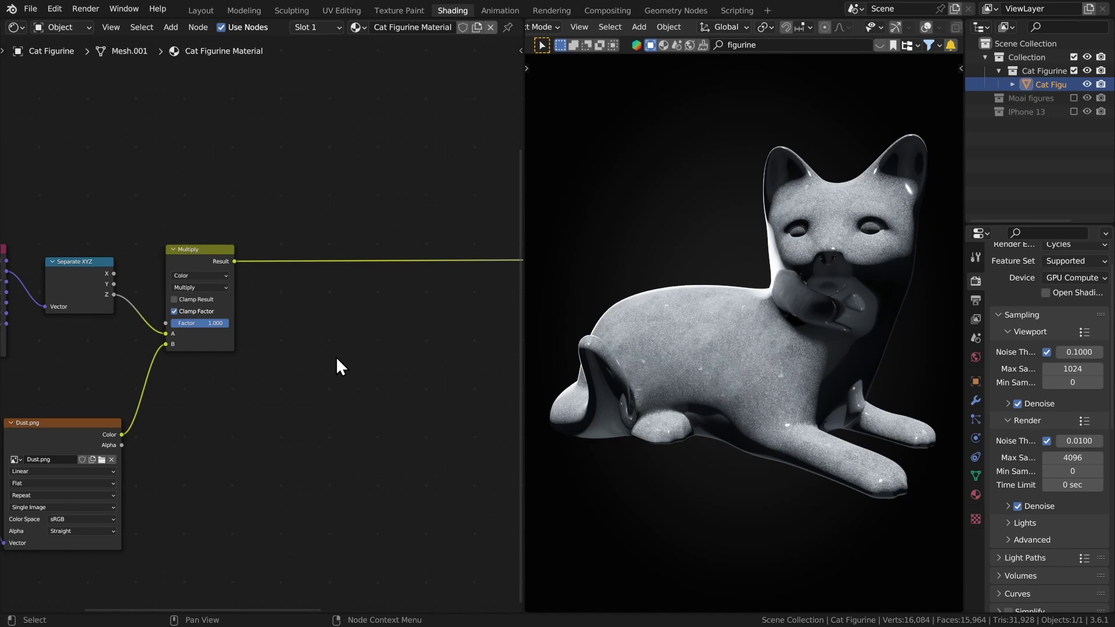
Step: Add a Fresnel node above Multiply and preview its output on the cat
scroll(290, 279, "up", 3)
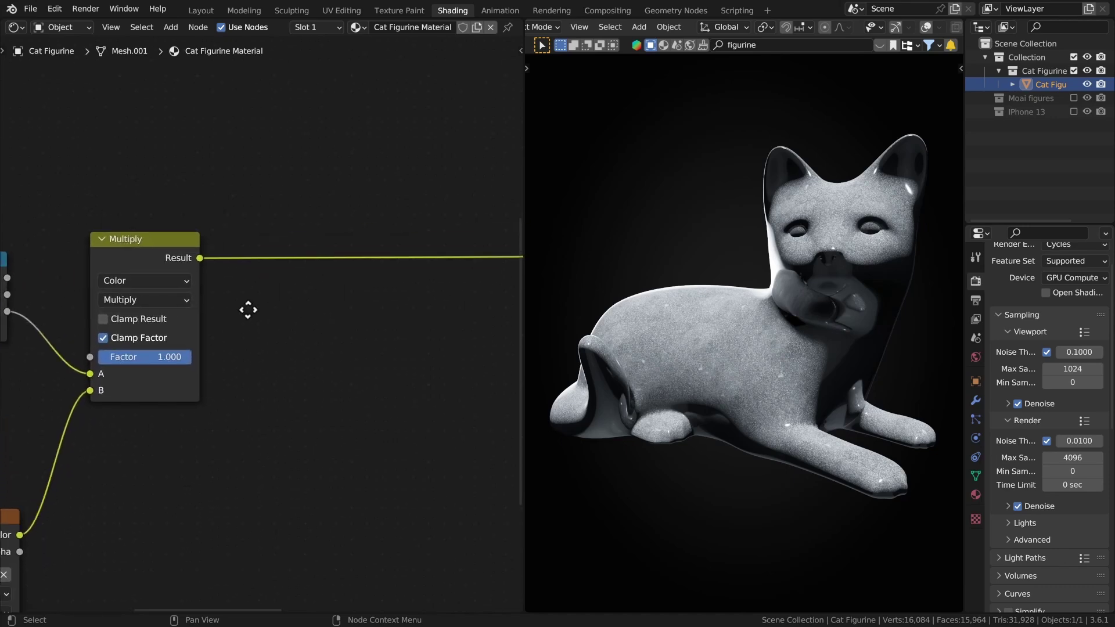
middle_click_drag(249, 311, 127, 244)
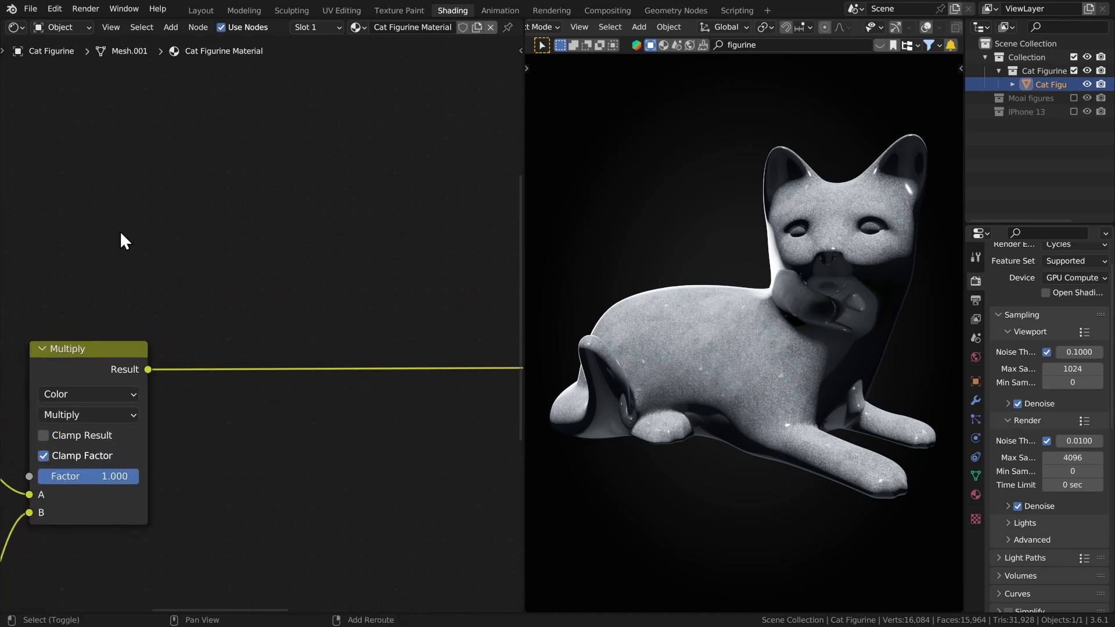
key("shift+a")
left_click(103, 131)
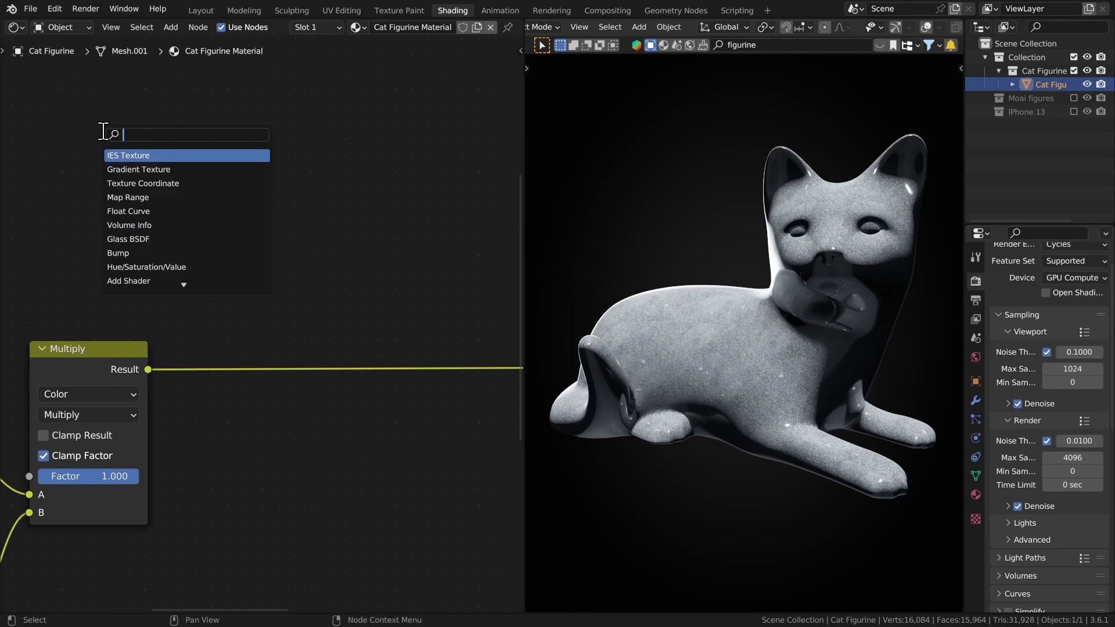
type("fres")
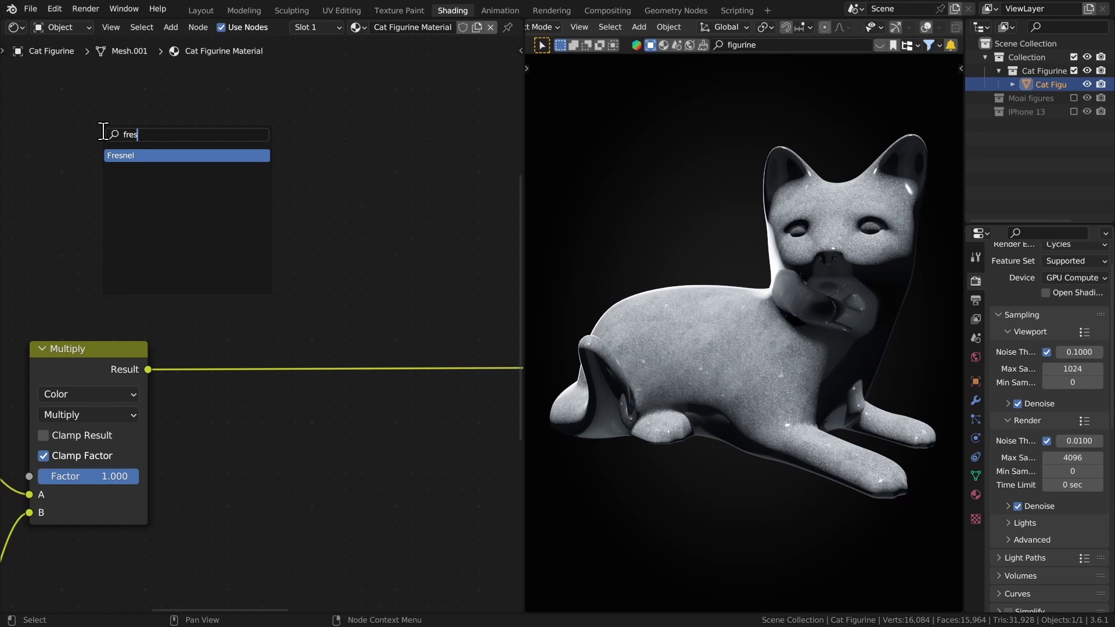
key("Return")
left_click(168, 255)
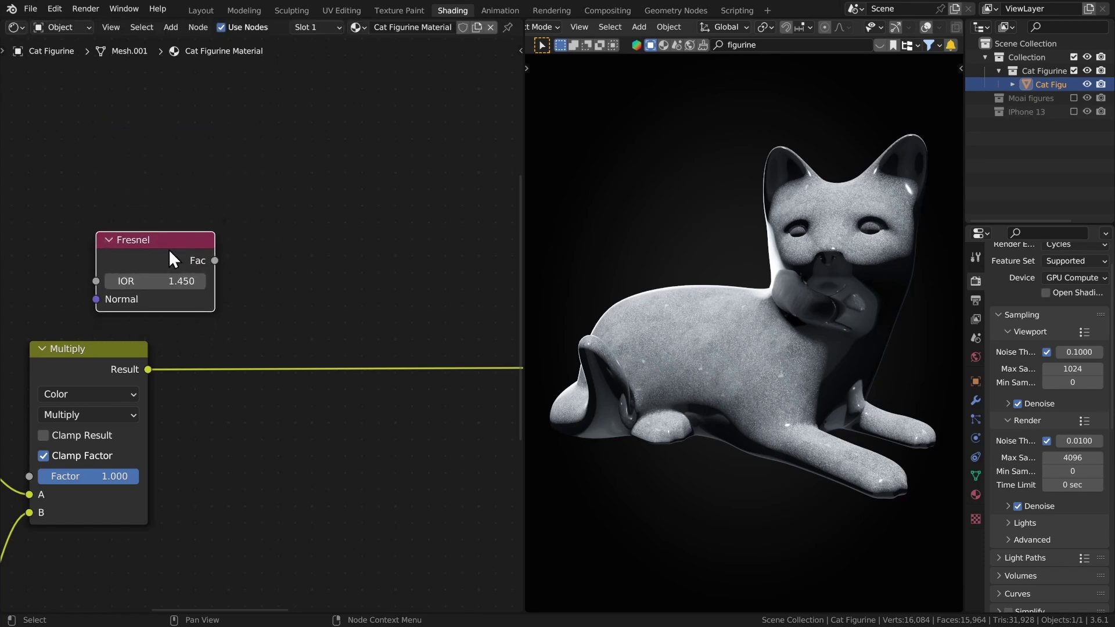
left_click(176, 249, "ctrl+shift")
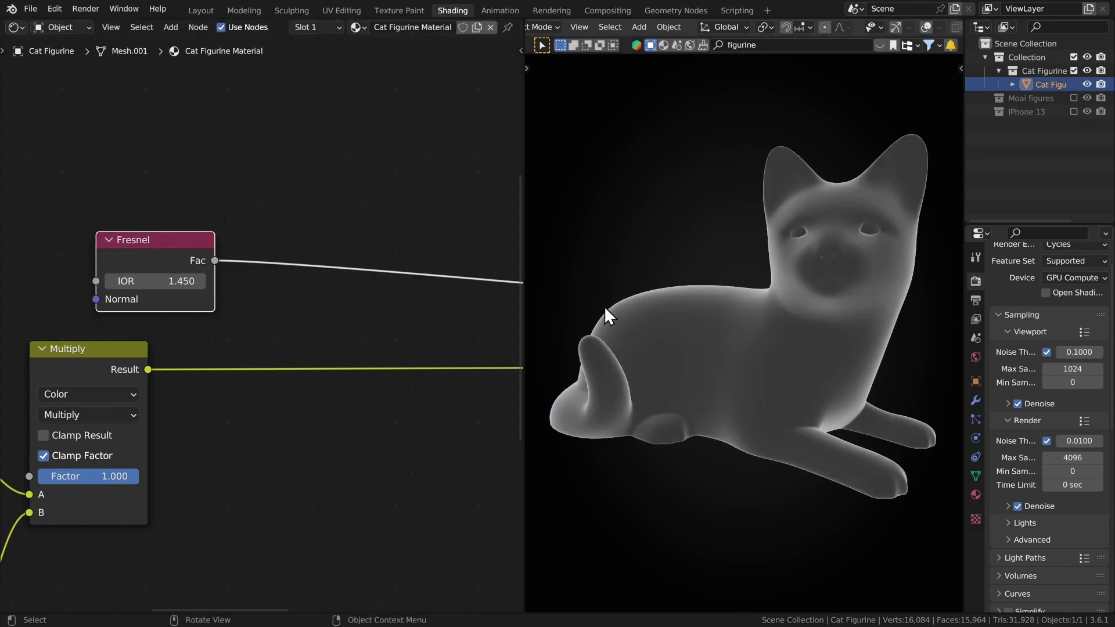
Step: Zoom out to view the whole cat and move the Fresnel node left
scroll(690, 329, "up", 3)
scroll(719, 311, "up", 4)
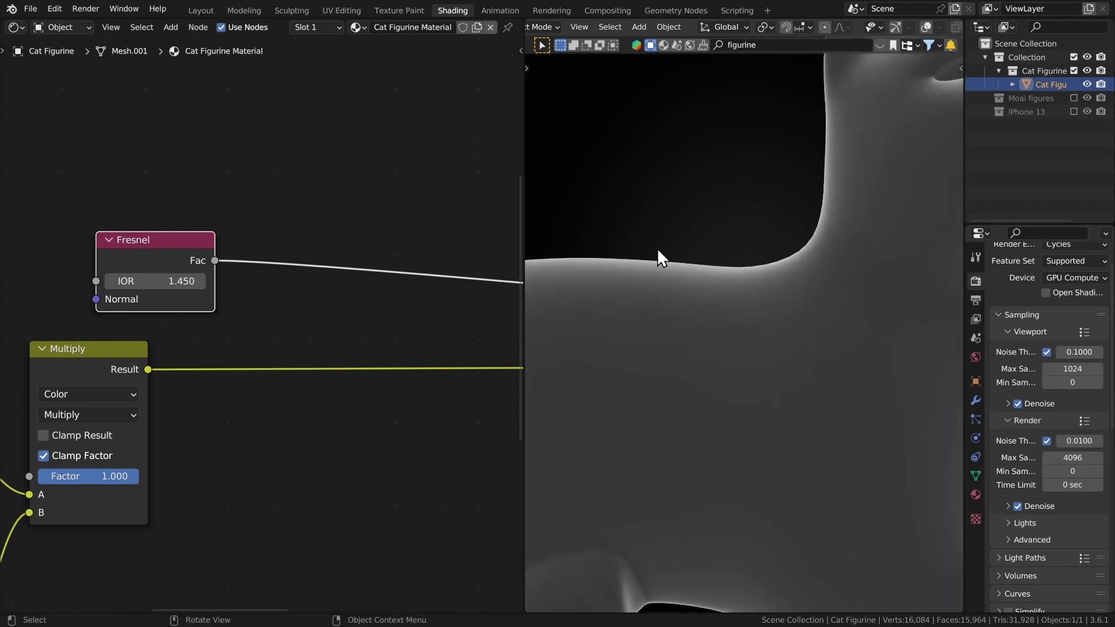
scroll(650, 264, "down", 2)
scroll(642, 279, "down", 5)
mouse_move(719, 293)
middle_mouse_down()
mouse_move(658, 343)
mouse_move(723, 352)
middle_mouse_up()
scroll(754, 357, "up", 5)
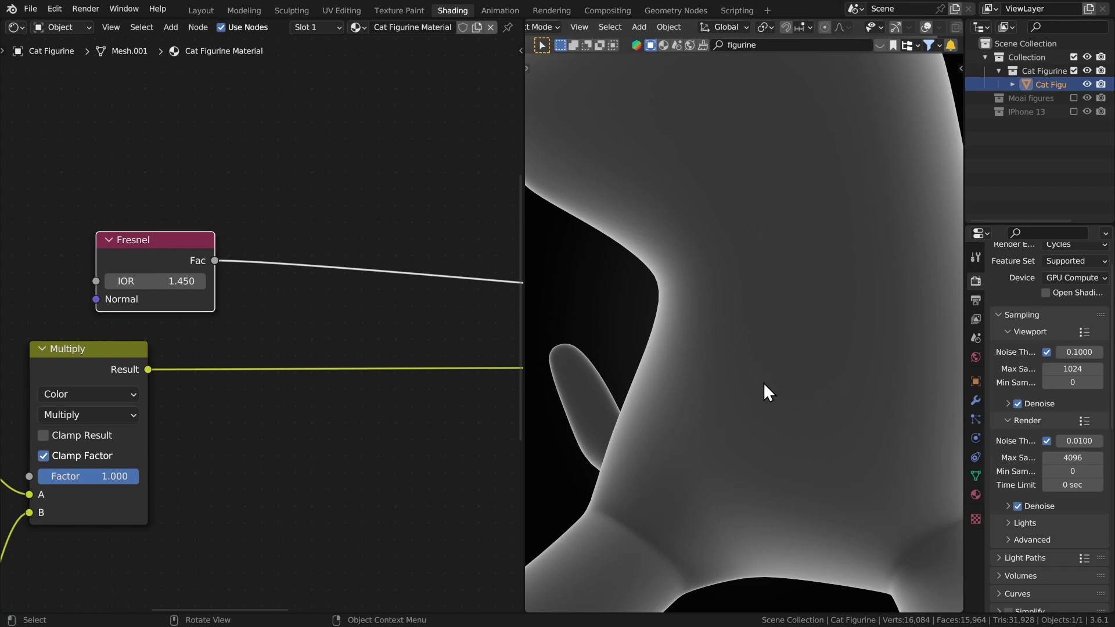
scroll(763, 382, "down", 5)
scroll(847, 388, "up", 1)
scroll(292, 311, "down", 3)
scroll(288, 285, "down", 1)
left_click_drag(285, 256, 237, 271)
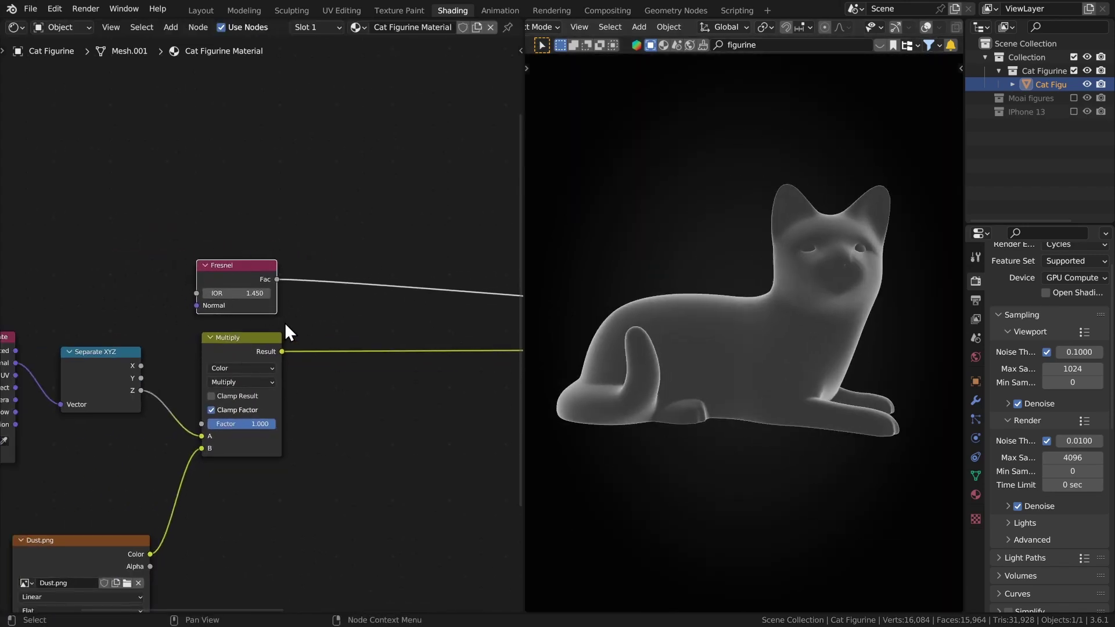
Step: Shift the existing Multiply node to the right to make room
scroll(285, 325, "up", 1)
scroll(425, 398, "up", 2)
middle_click_drag(426, 398, 480, 371)
mouse_move(291, 294)
left_mouse_down()
mouse_move(407, 303)
mouse_move(470, 291)
left_mouse_up()
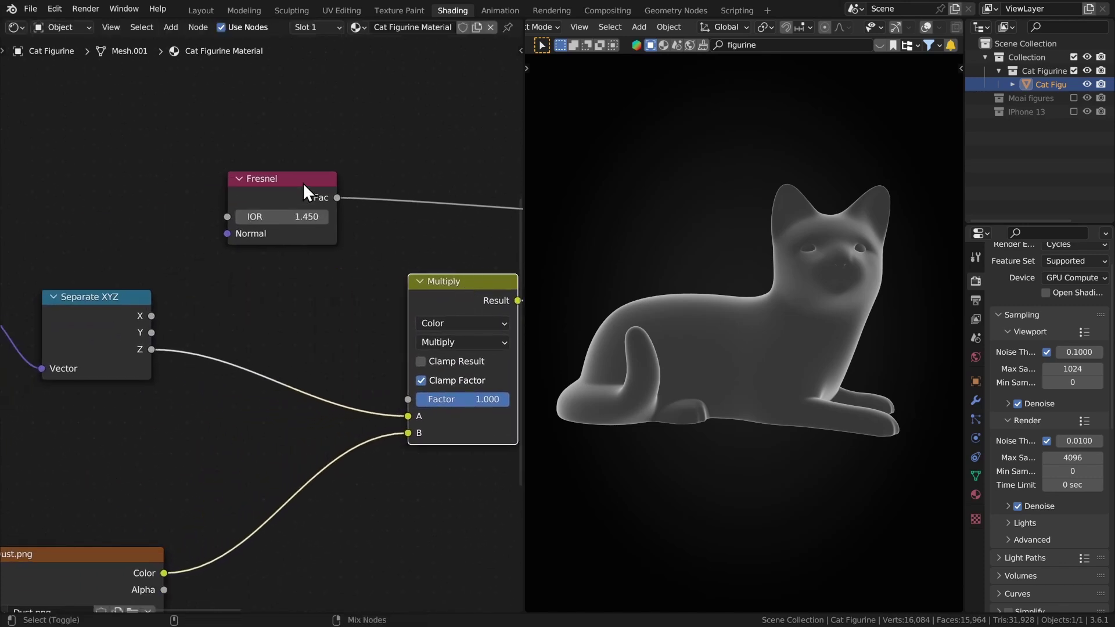
Step: Mix Fresnel with Separate XYZ via Node Wrangler, using Multiply blend at factor 1.000
right_click_drag(302, 183, 96, 313, "ctrl+shift")
left_click(386, 289)
scroll(387, 289, "down", 1)
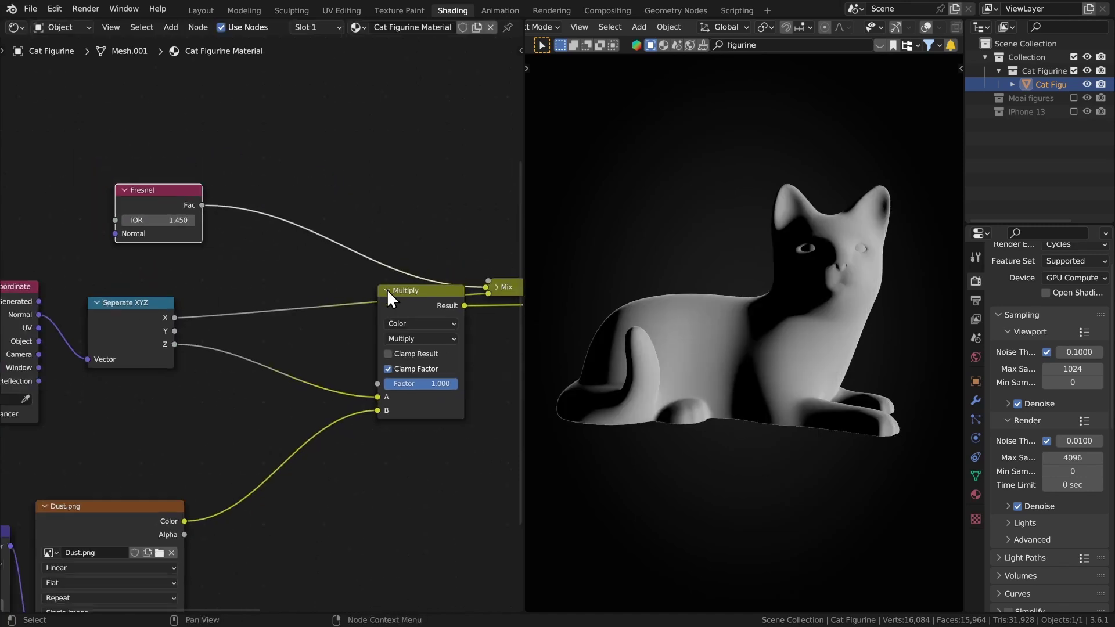
scroll(319, 339, "up", 4)
left_click(263, 321)
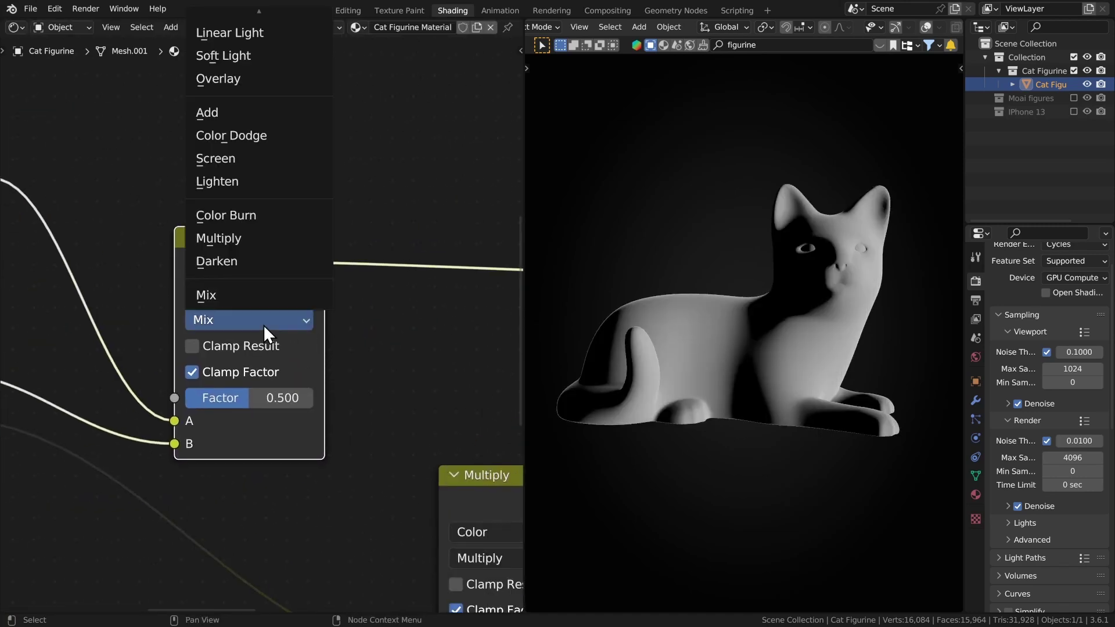
left_click(245, 241)
left_click_drag(255, 398, 325, 399)
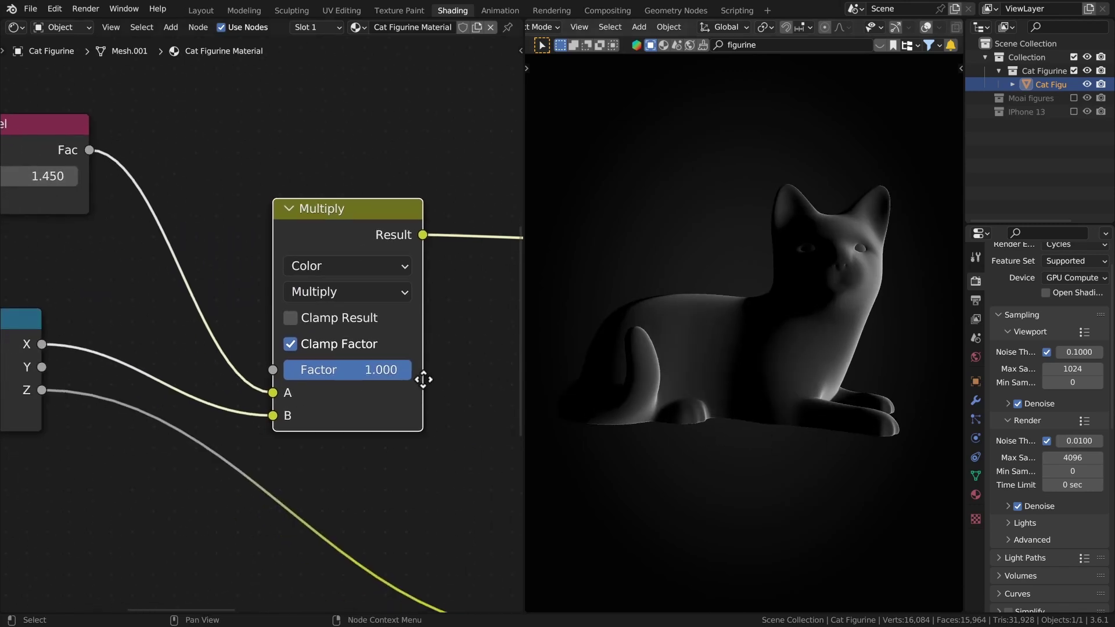
Step: Link Separate XYZ's Z output to the Multiply node's B input, then orbit the cat to check the shading
left_click_drag(69, 382, 283, 406)
mouse_move(736, 411)
middle_mouse_down()
mouse_move(633, 367)
mouse_move(701, 353)
middle_mouse_up()
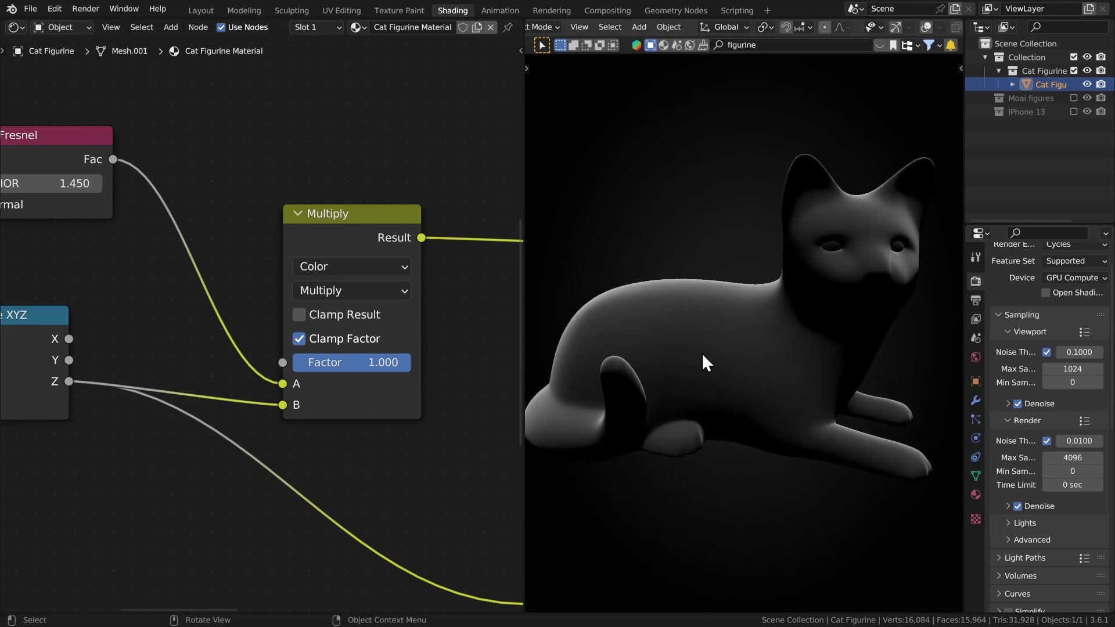
scroll(701, 352, "up", 5)
scroll(691, 345, "down", 4)
scroll(633, 319, "up", 4)
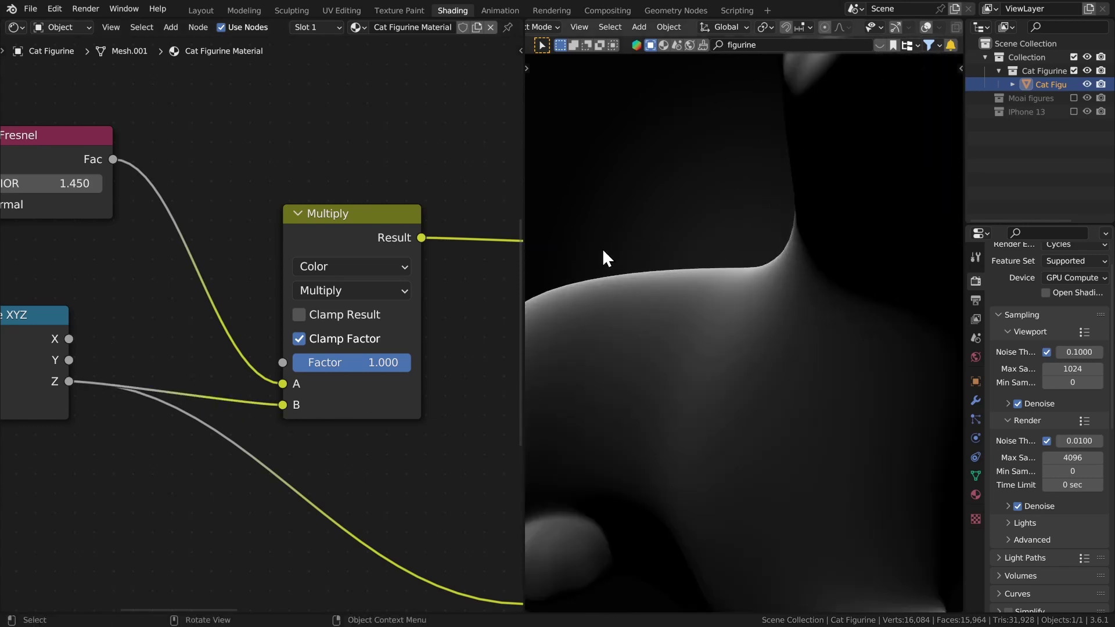
scroll(597, 268, "down", 3)
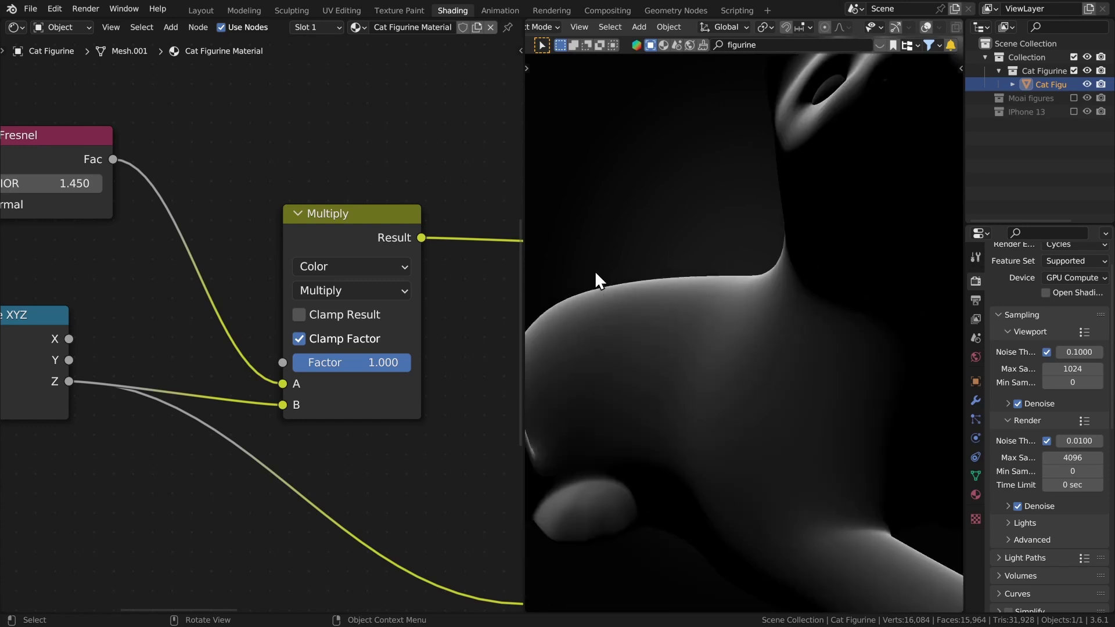
scroll(598, 269, "up", 3)
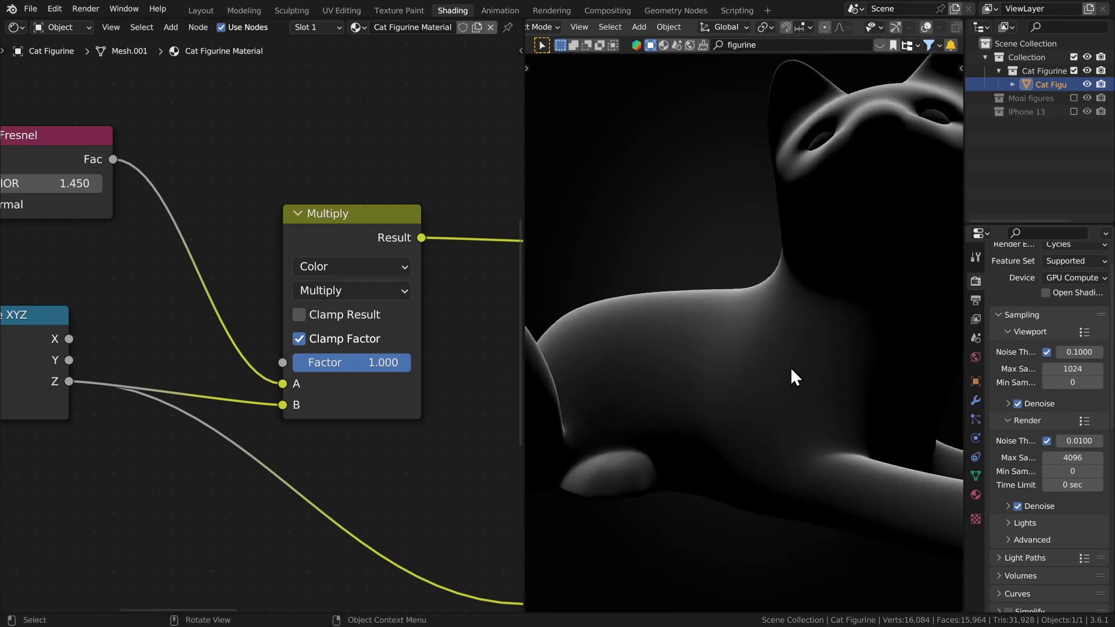
scroll(794, 377, "down", 3)
scroll(494, 360, "down", 5)
scroll(734, 391, "up", 3)
middle_click_drag(685, 416, 733, 415)
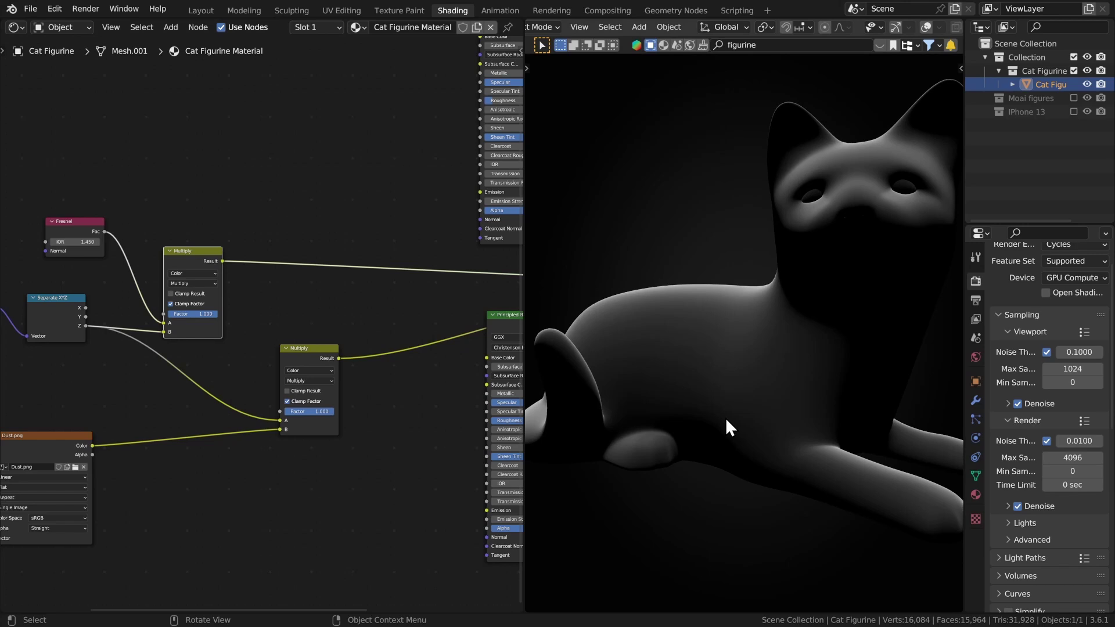
Step: Add a Gamma node onto the link between Z and the Multiply input
scroll(245, 373, "up", 3)
key("shift+a")
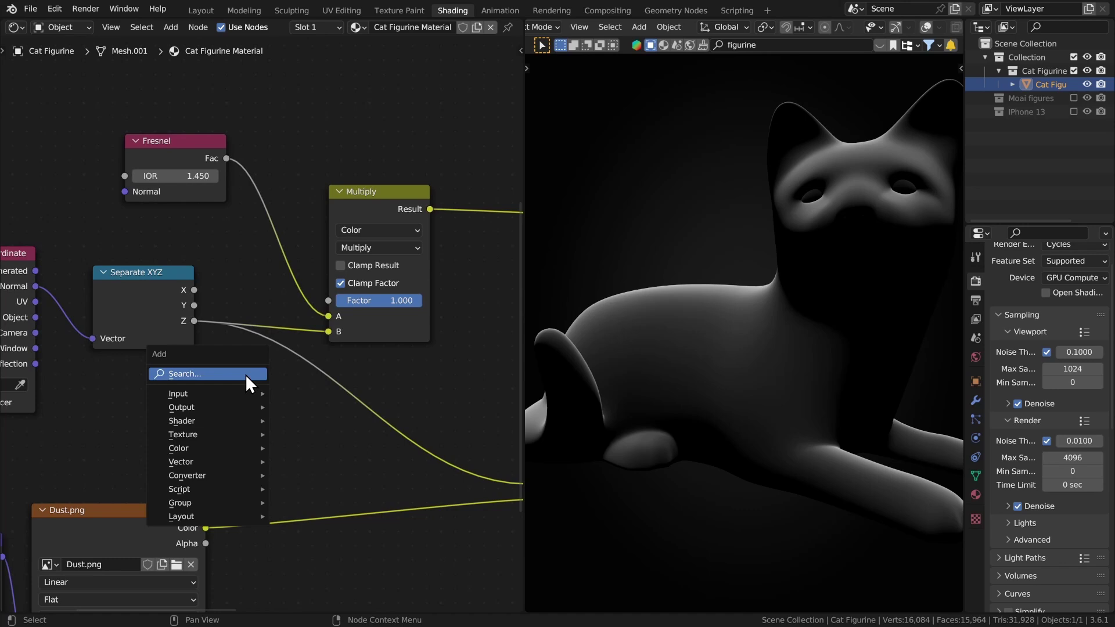
left_click(245, 373)
type("gamm")
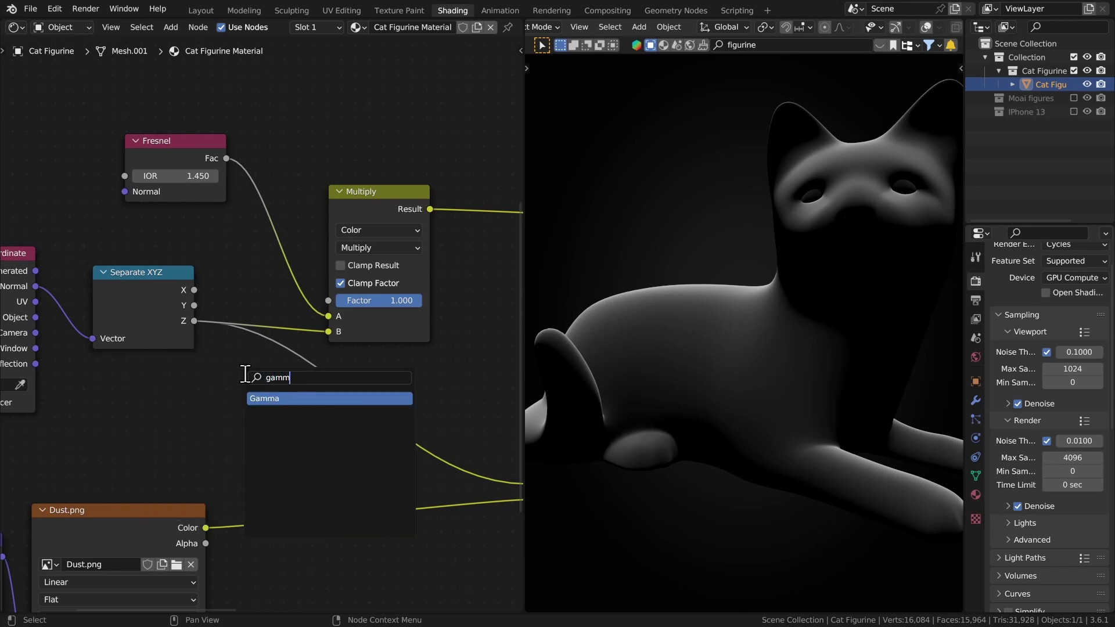
key("Return")
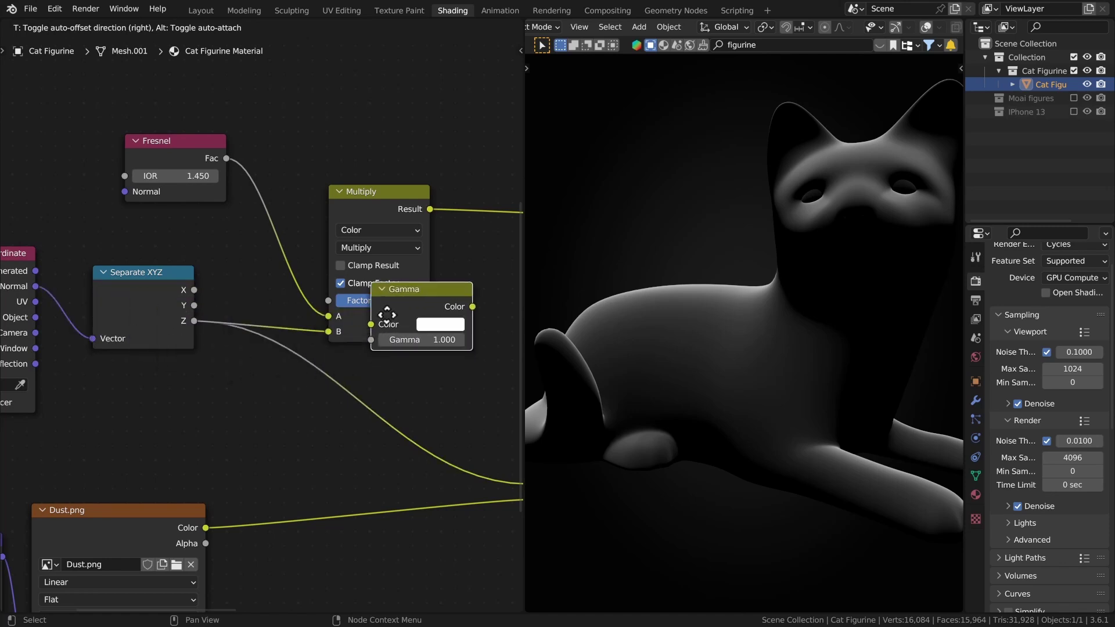
left_click(256, 341)
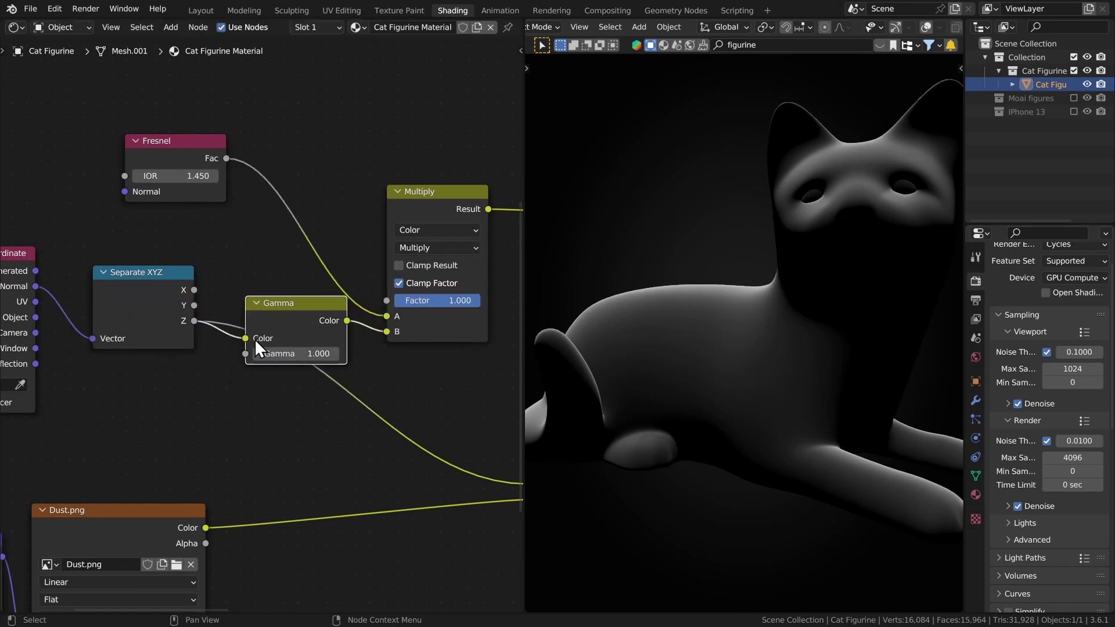
left_click_drag(291, 320, 286, 303)
Step: Tidy the Fresnel node's position and raise the Gamma value to 5.300
mouse_move(184, 166)
left_mouse_down()
mouse_move(296, 174)
mouse_move(307, 194)
left_mouse_up()
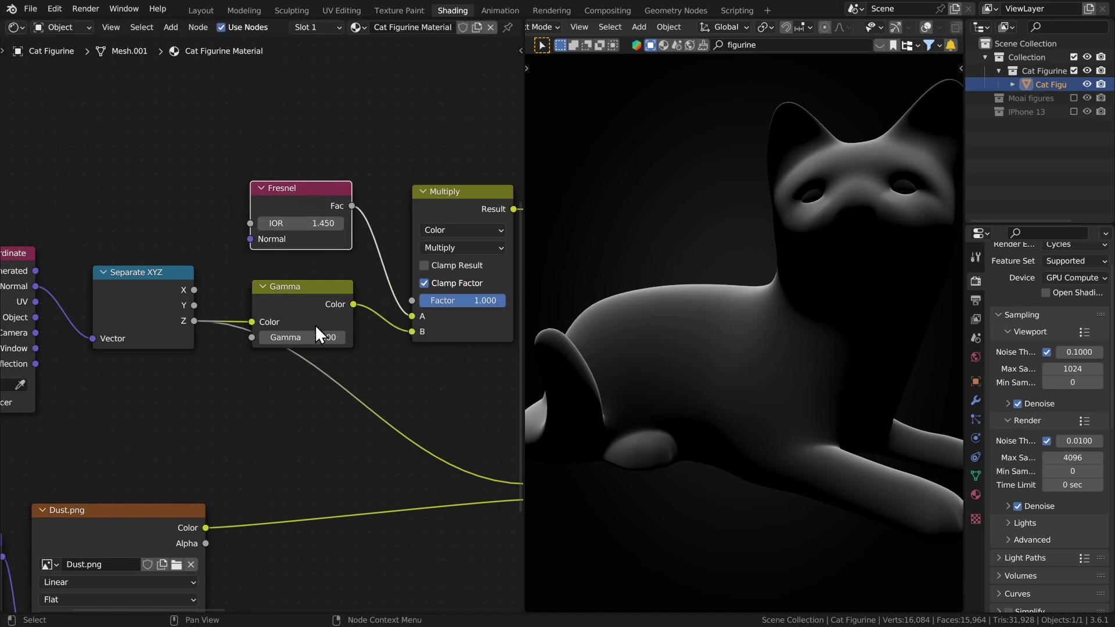
scroll(316, 328, "up", 2)
scroll(317, 328, "up", 2)
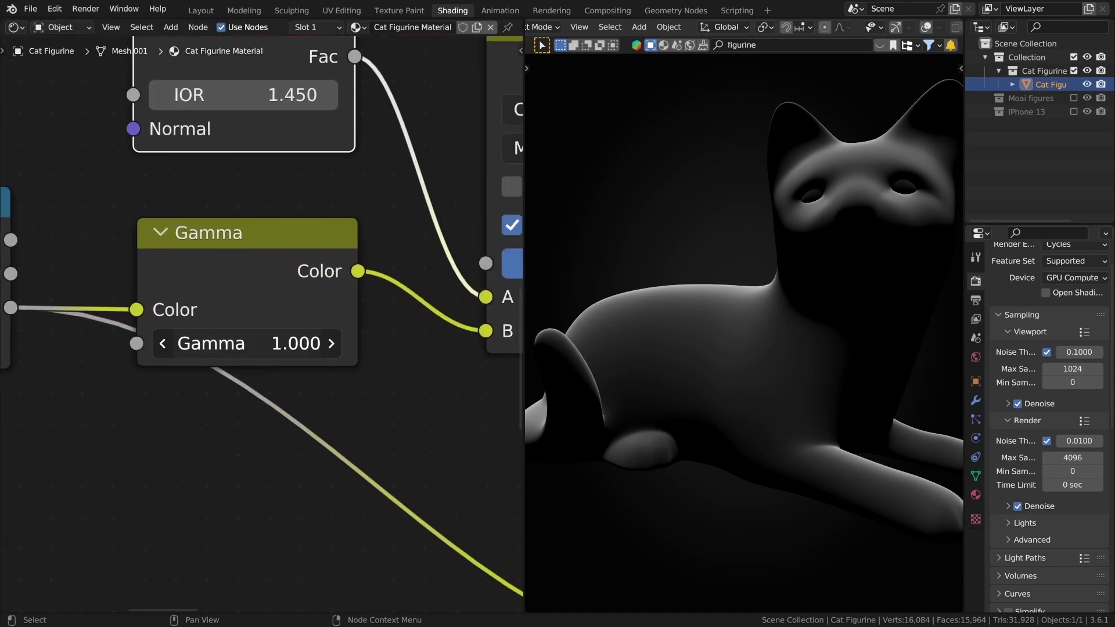
mouse_move(247, 343)
left_mouse_down()
mouse_move(348, 343)
mouse_move(255, 343)
mouse_move(302, 343)
left_mouse_up()
scroll(280, 385, "down", 1)
Step: Move the dust Multiply node right and link the Fresnel–Gamma Multiply result into its A input
scroll(348, 389, "down", 5)
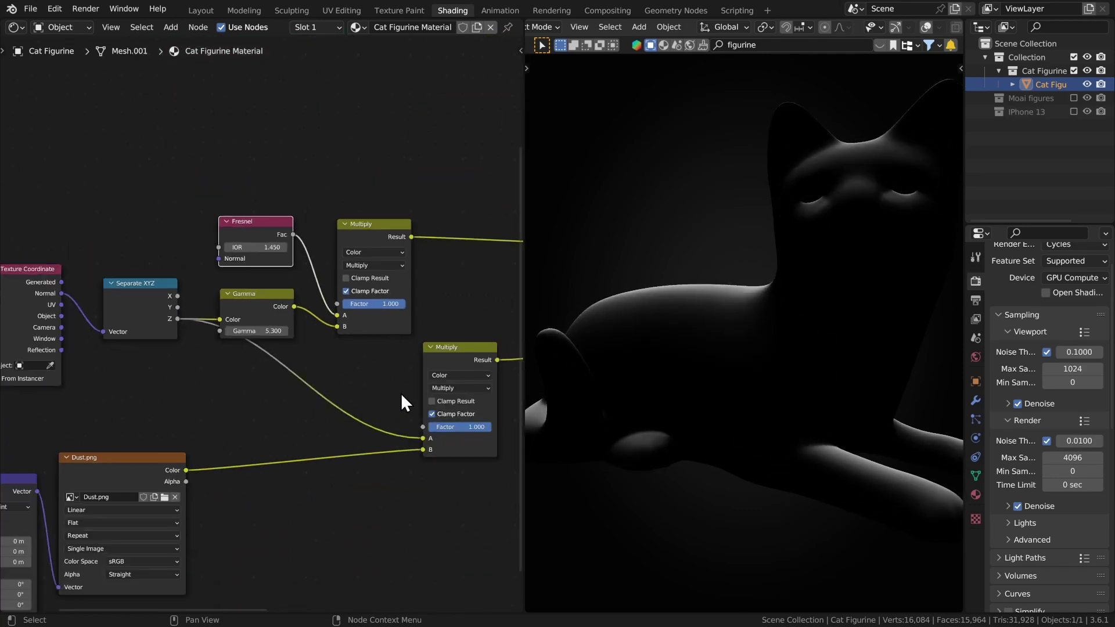
scroll(151, 325, "up", 2)
mouse_move(157, 323)
left_mouse_down()
mouse_move(273, 289)
mouse_move(246, 295)
left_mouse_up()
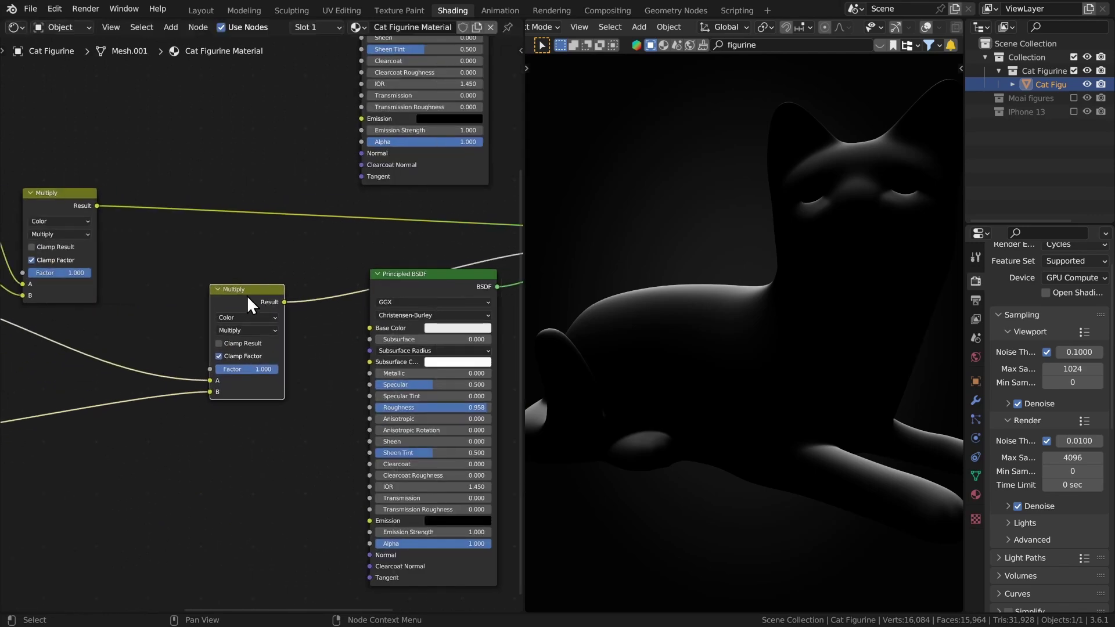
middle_click_drag(246, 295, 411, 293)
scroll(410, 293, "up", 2)
middle_click_drag(290, 206, 252, 162)
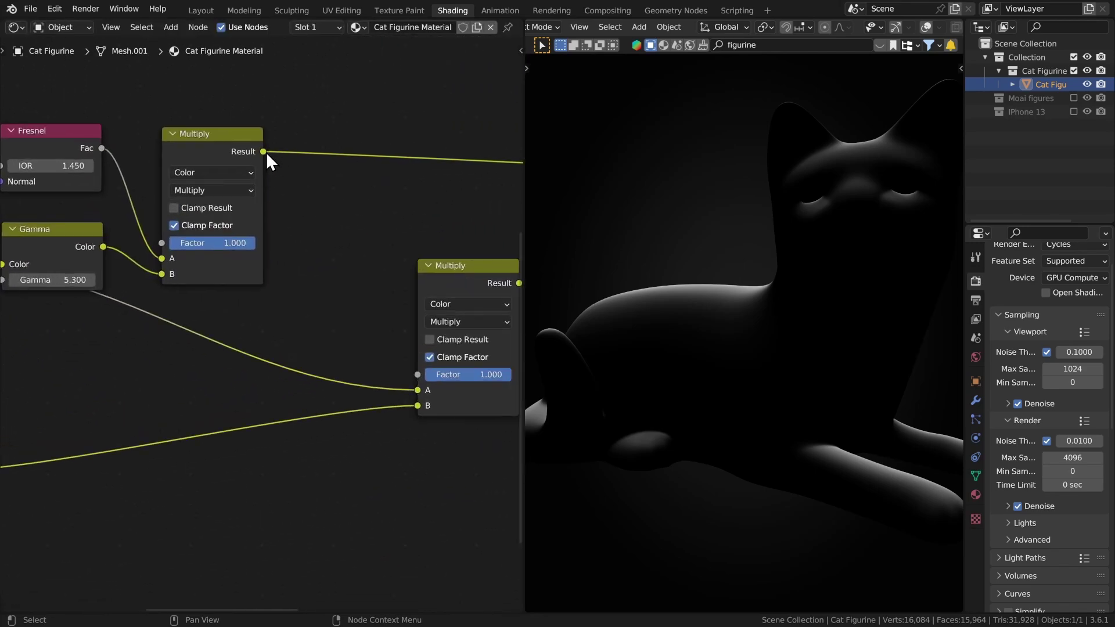
left_click_drag(264, 152, 416, 388)
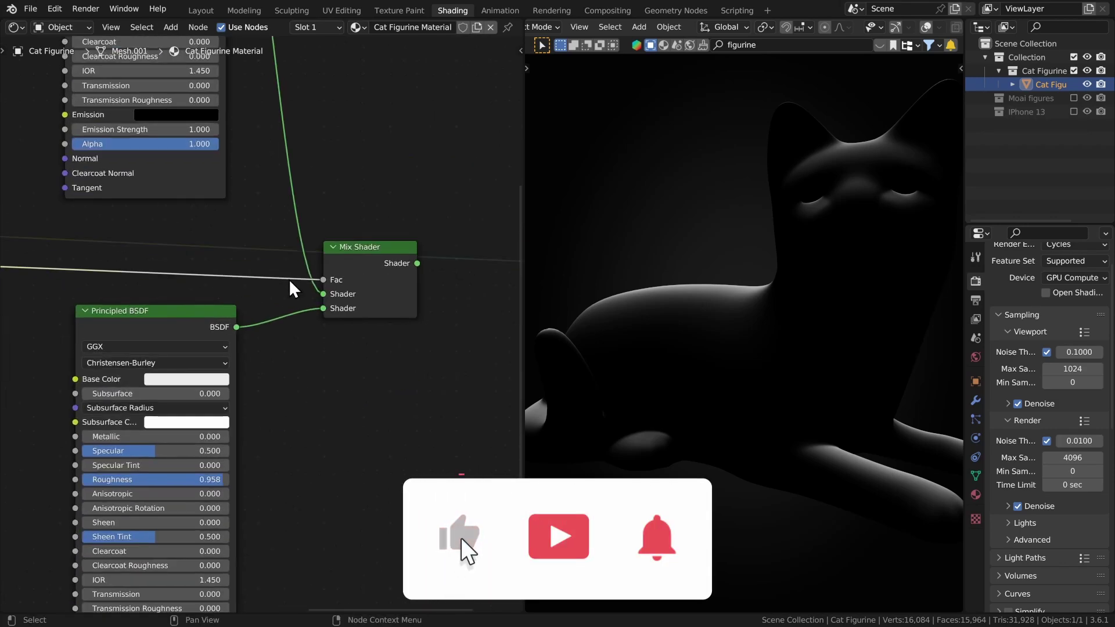
middle_click_drag(293, 289, 254, 295)
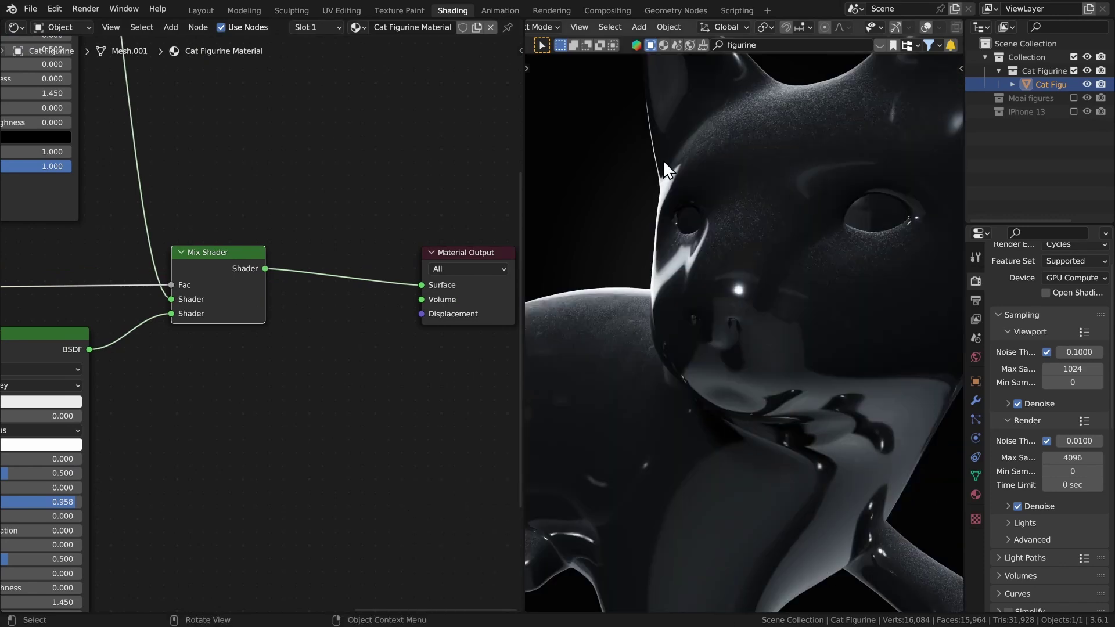
Step: Adjust the Gamma value, first down to about 2.600, then up to 9.000
scroll(515, 360, "down", 3)
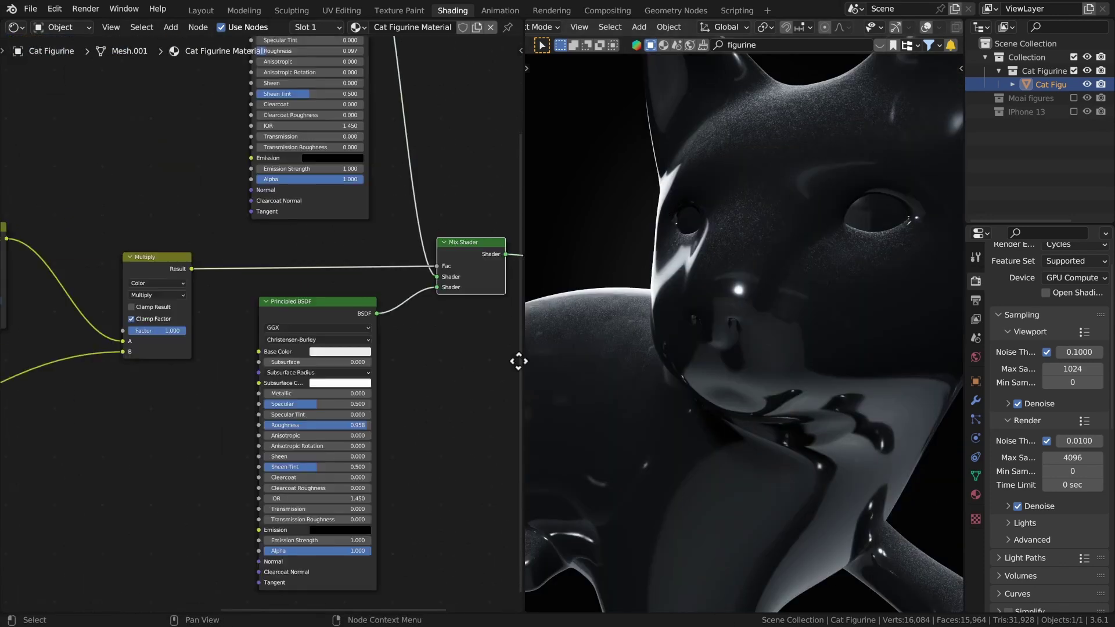
middle_click_drag(515, 361, 391, 326)
scroll(378, 323, "up", 3)
scroll(214, 354, "up", 2)
middle_click_drag(215, 354, 312, 369)
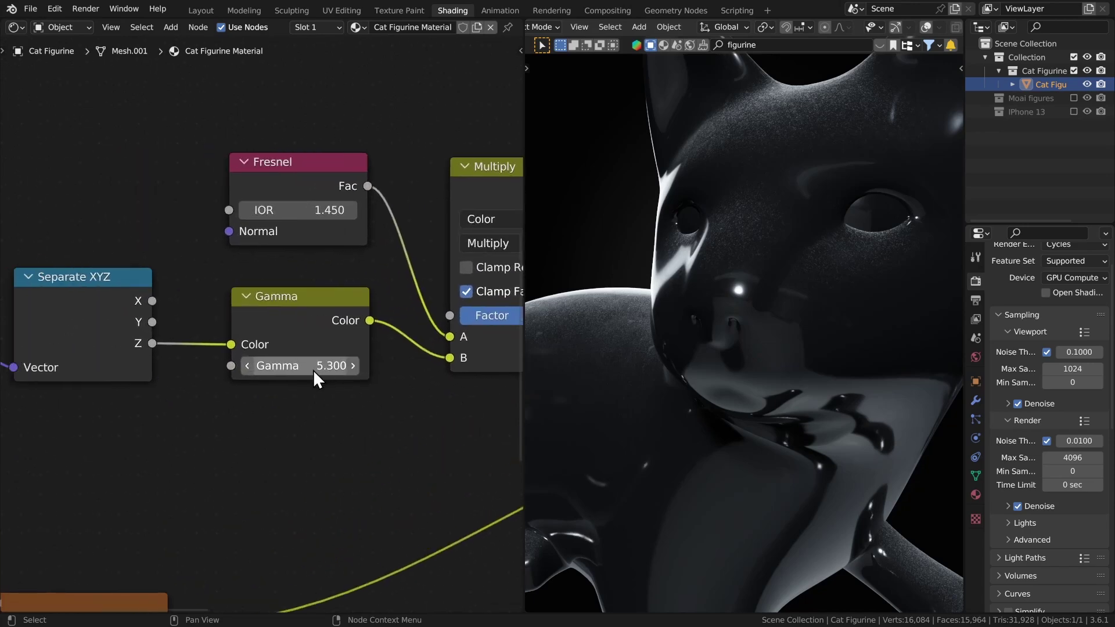
mouse_move(316, 367)
left_mouse_down()
mouse_move(272, 368)
mouse_move(290, 366)
left_mouse_up()
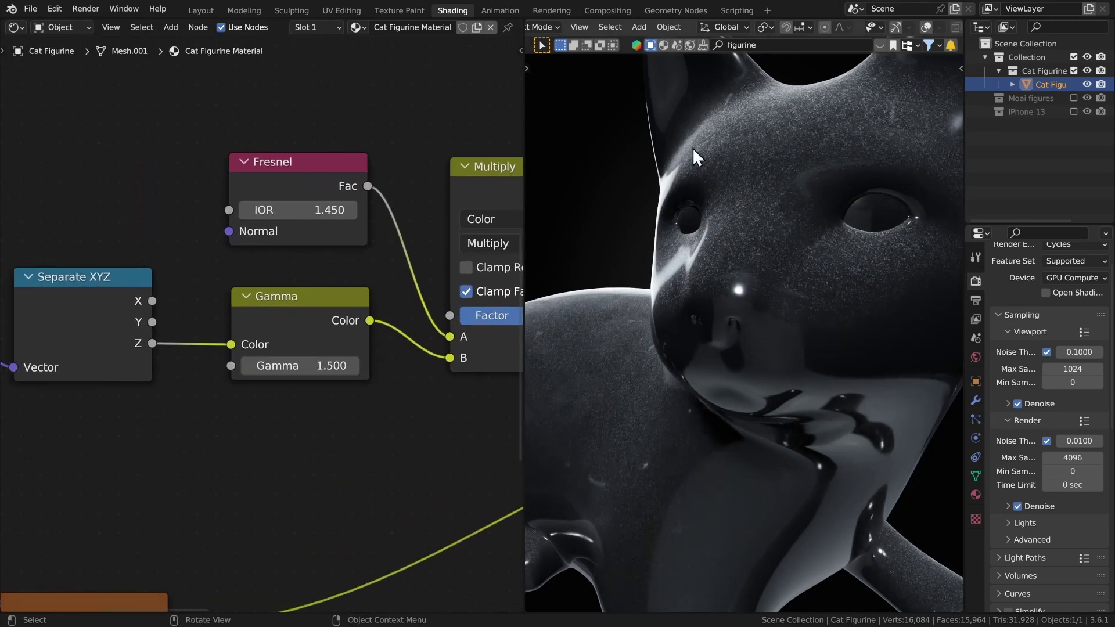
scroll(692, 147, "down", 3)
scroll(777, 301, "down", 3)
scroll(759, 335, "up", 3)
scroll(249, 367, "down", 2)
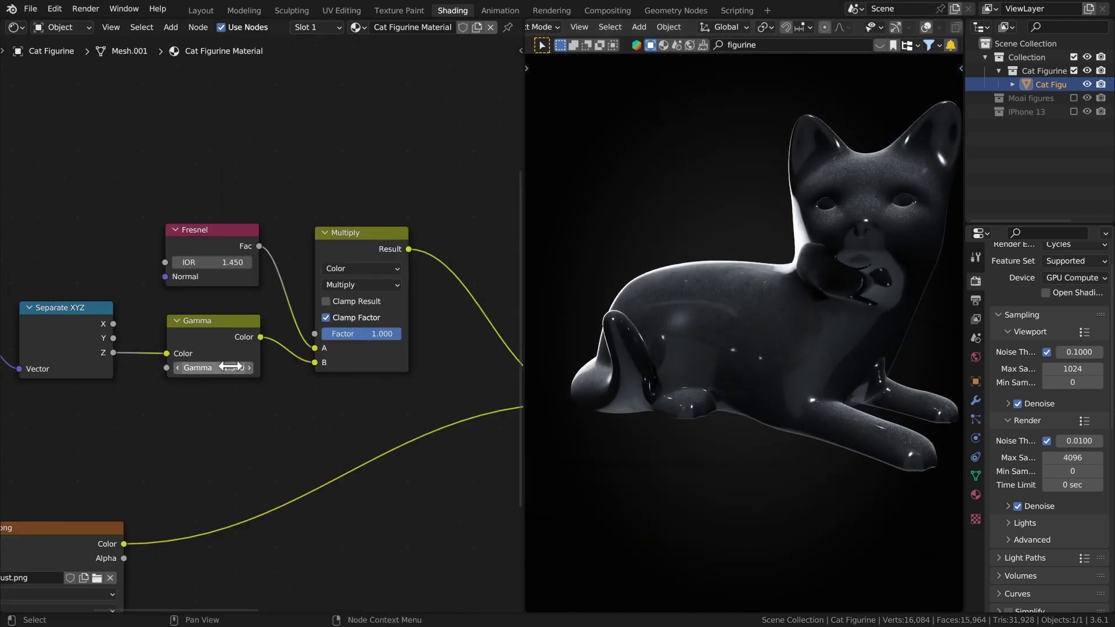
mouse_move(230, 367)
left_mouse_down()
mouse_move(302, 367)
mouse_move(273, 367)
left_mouse_up()
Step: Frame the node tree and box-select all the dust-mask nodes
key("Home")
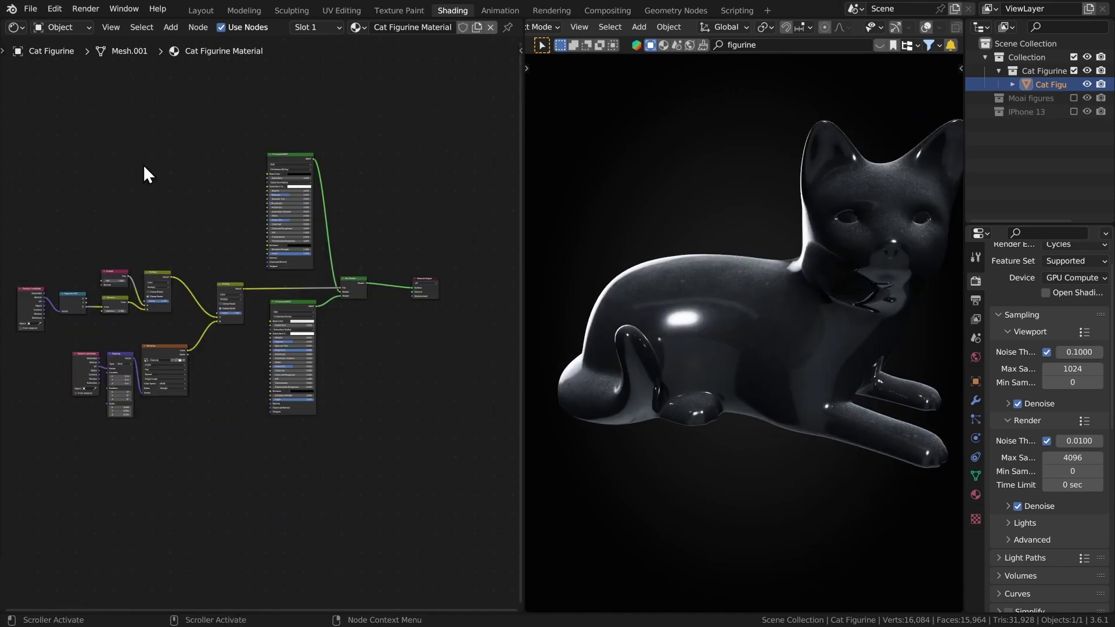
mouse_move(862, 342)
middle_mouse_down()
mouse_move(763, 337)
mouse_move(887, 342)
middle_mouse_up()
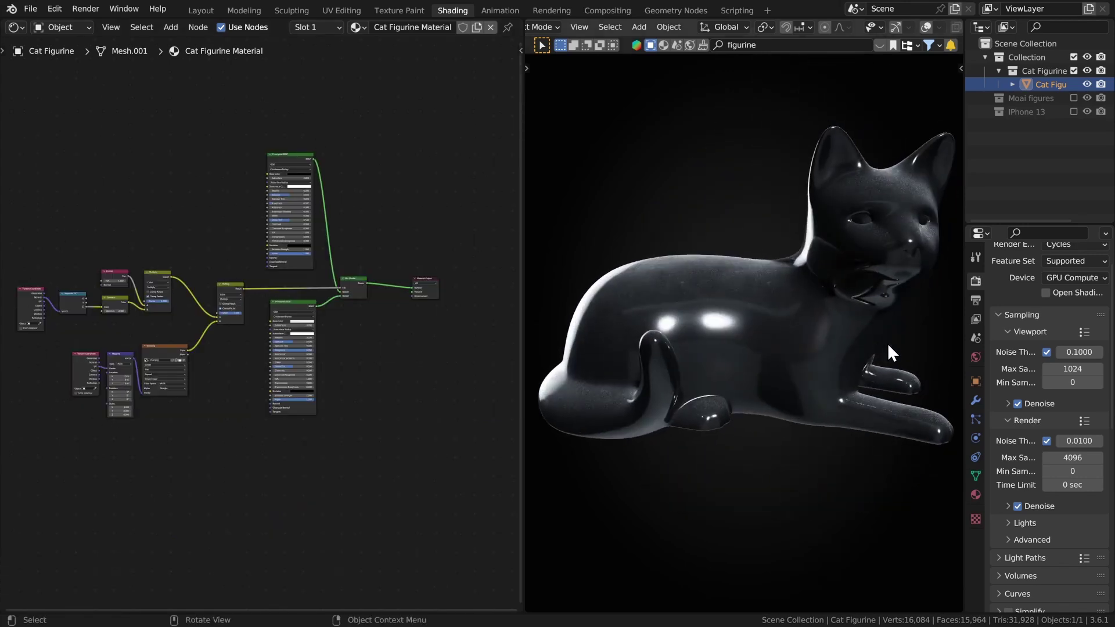
scroll(239, 356, "up", 1)
scroll(317, 371, "up", 1)
middle_click_drag(317, 371, 304, 336)
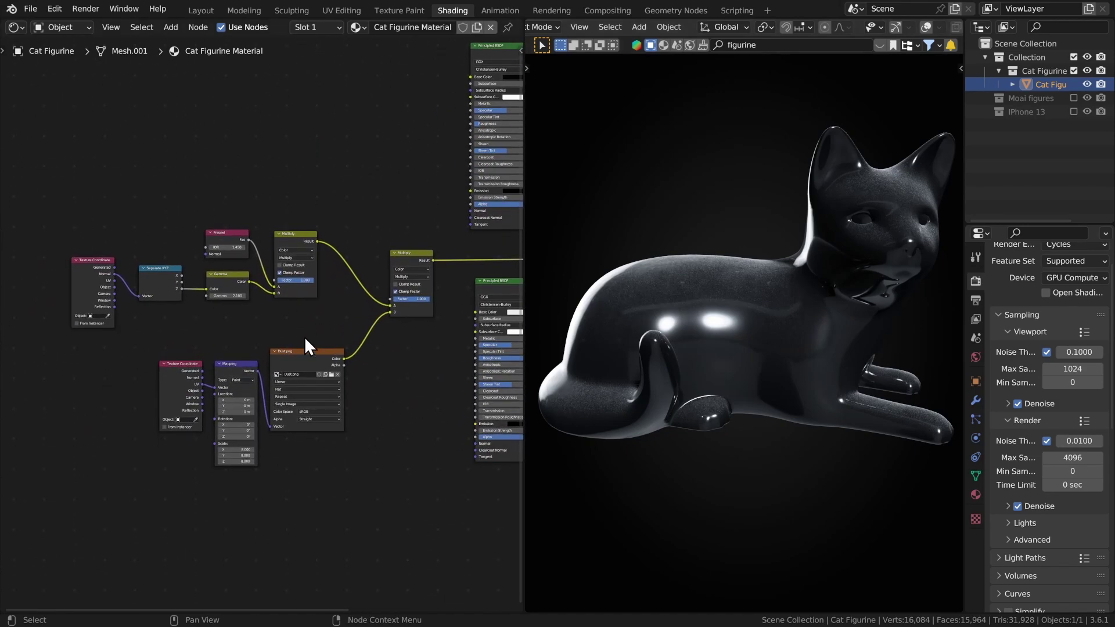
mouse_move(45, 162)
left_mouse_down()
mouse_move(258, 318)
mouse_move(427, 466)
left_mouse_up()
scroll(428, 466, "up", 1)
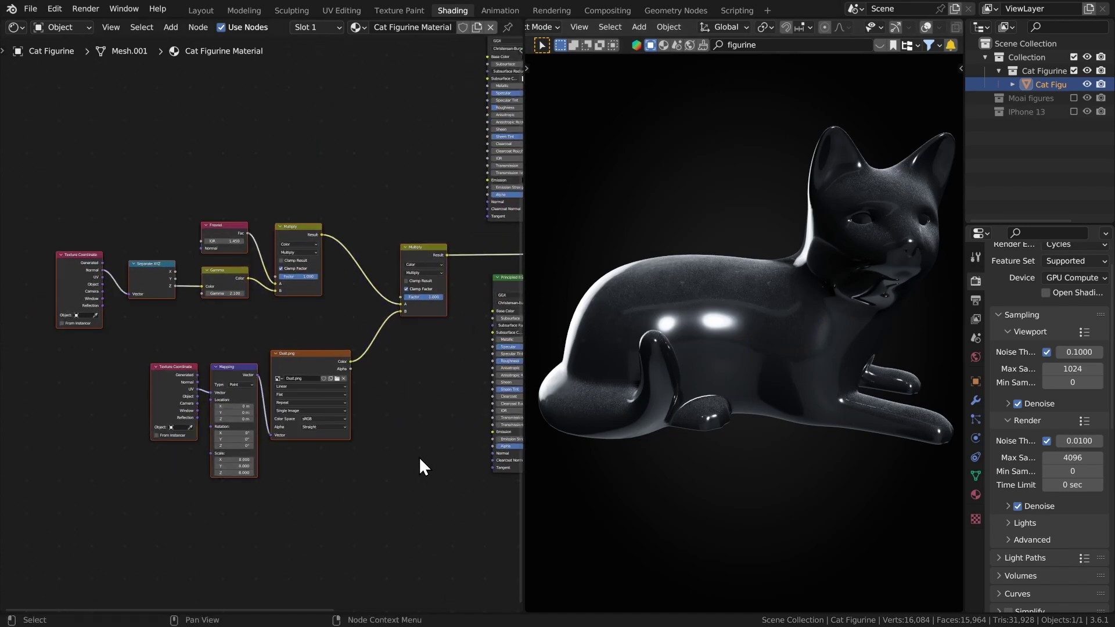
scroll(418, 429, "up", 1)
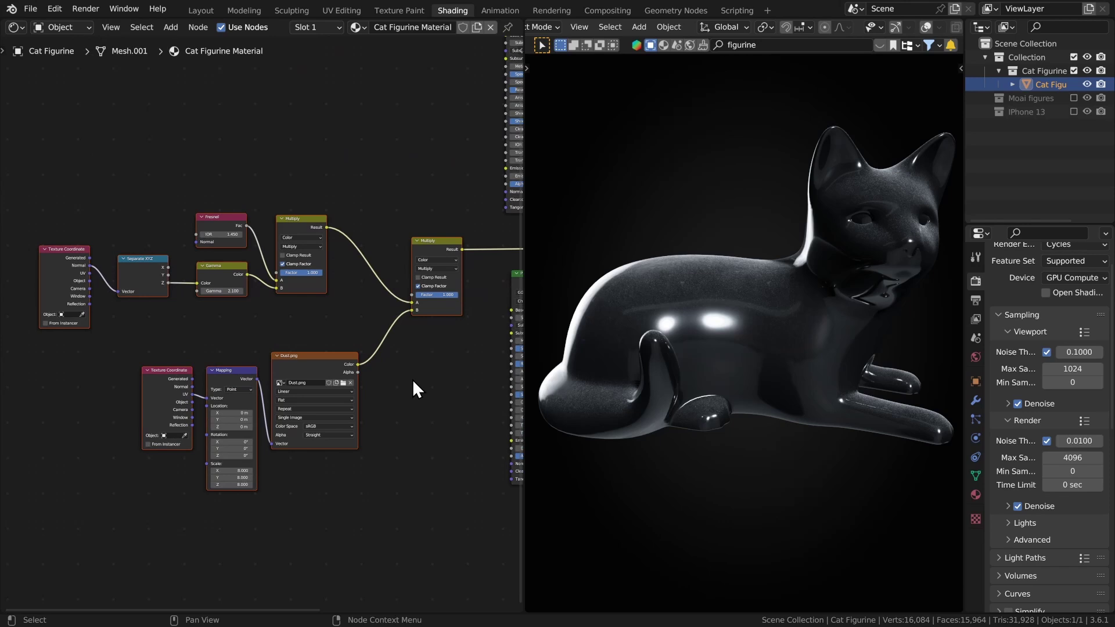
left_click_drag(24, 159, 447, 487)
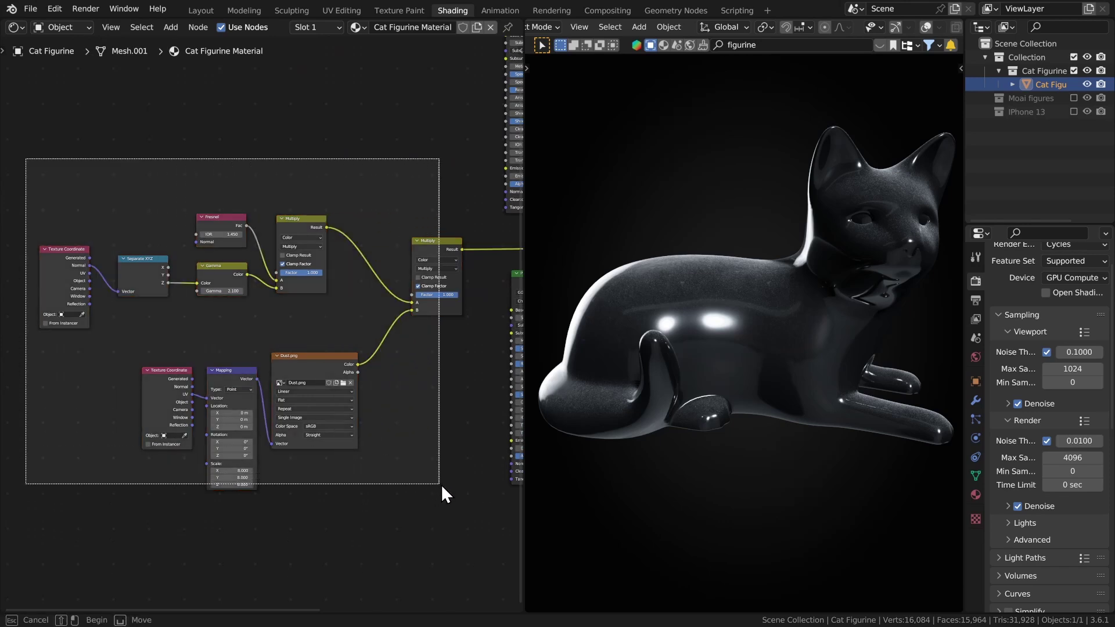
Step: Group the selected nodes with Ctrl+G and tidy the Group Input and Group Output positions
key("ctrl+g")
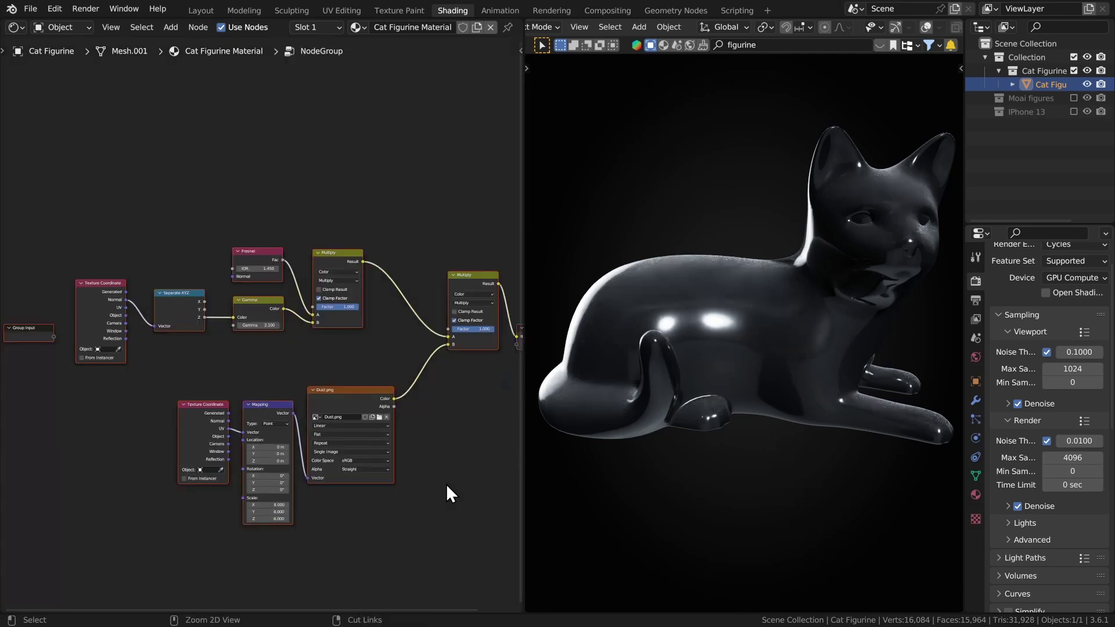
key("Home")
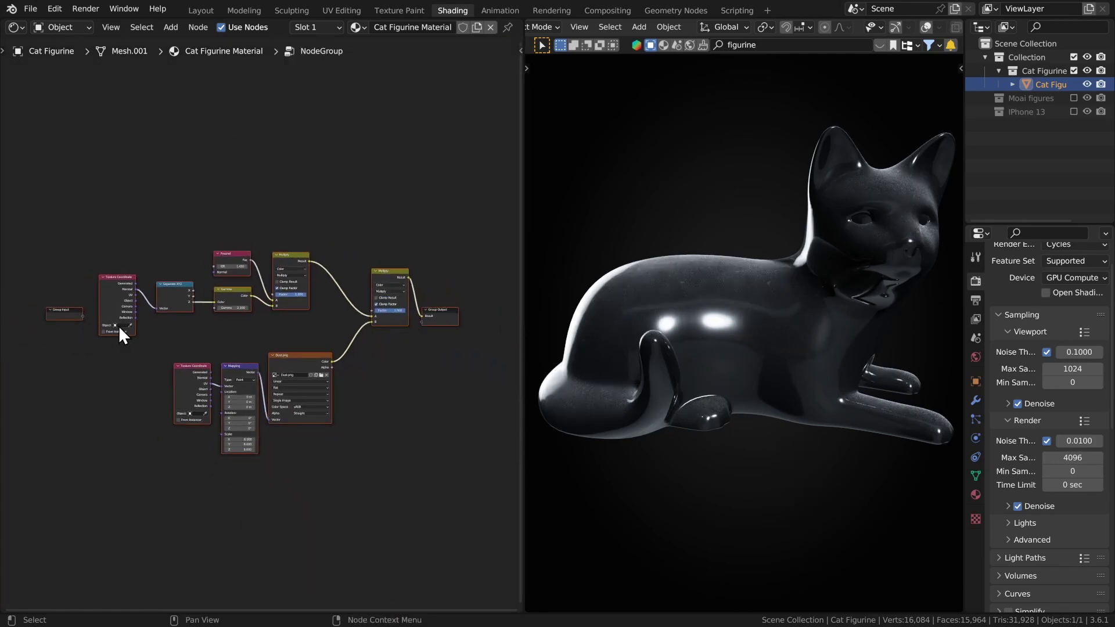
scroll(127, 357, "up", 2)
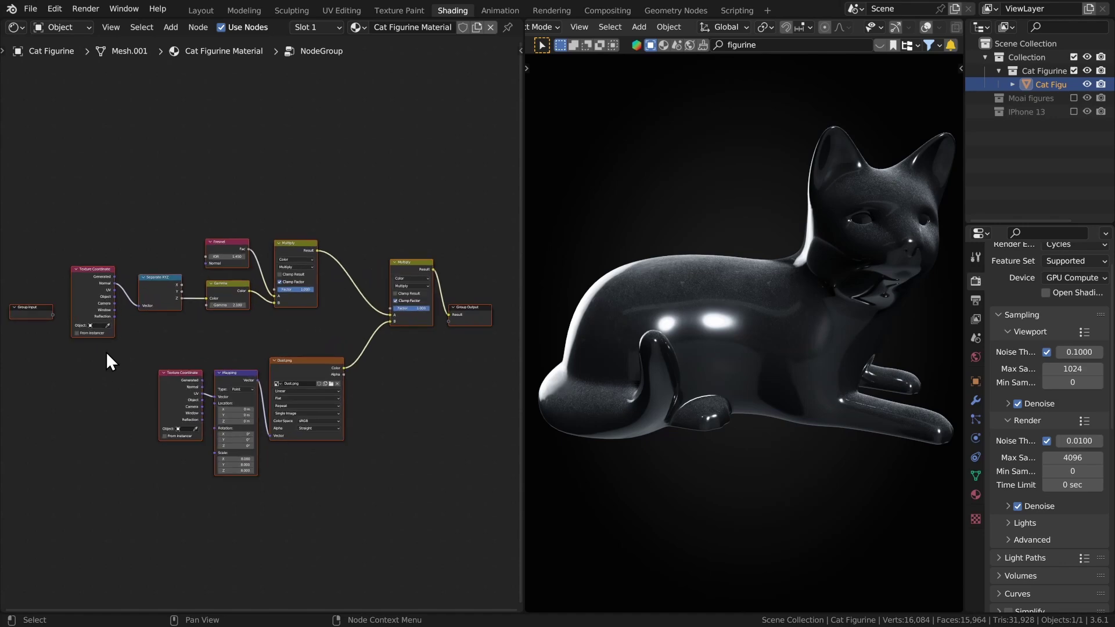
scroll(106, 350, "up", 4)
left_click_drag(145, 342, 132, 333)
left_click(132, 332)
key("Home")
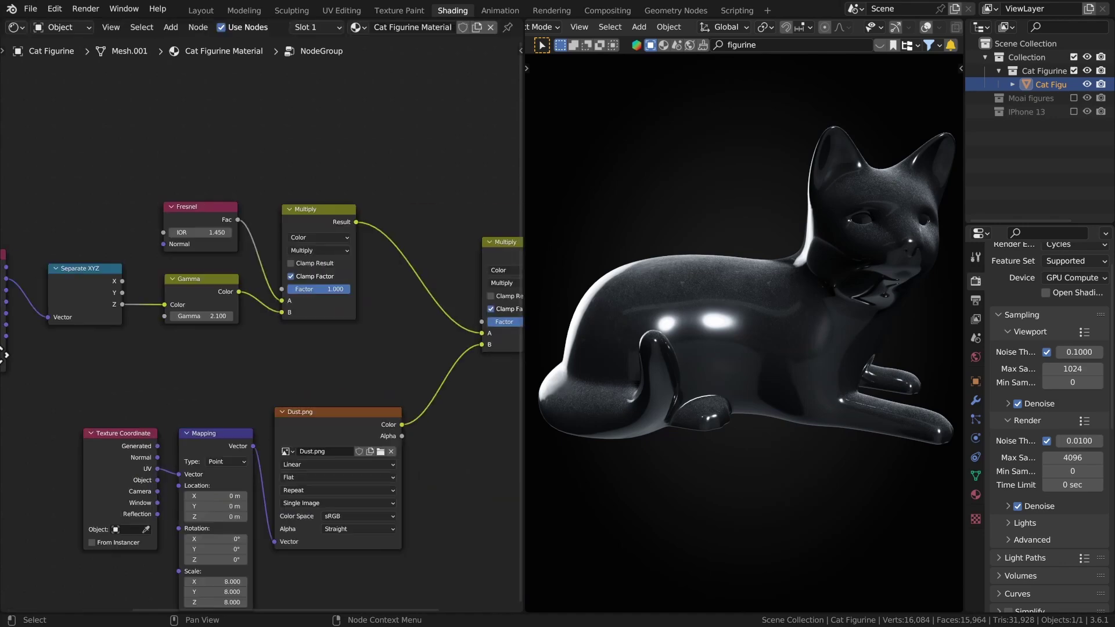
scroll(407, 363, "up", 2)
left_click_drag(367, 355, 430, 236)
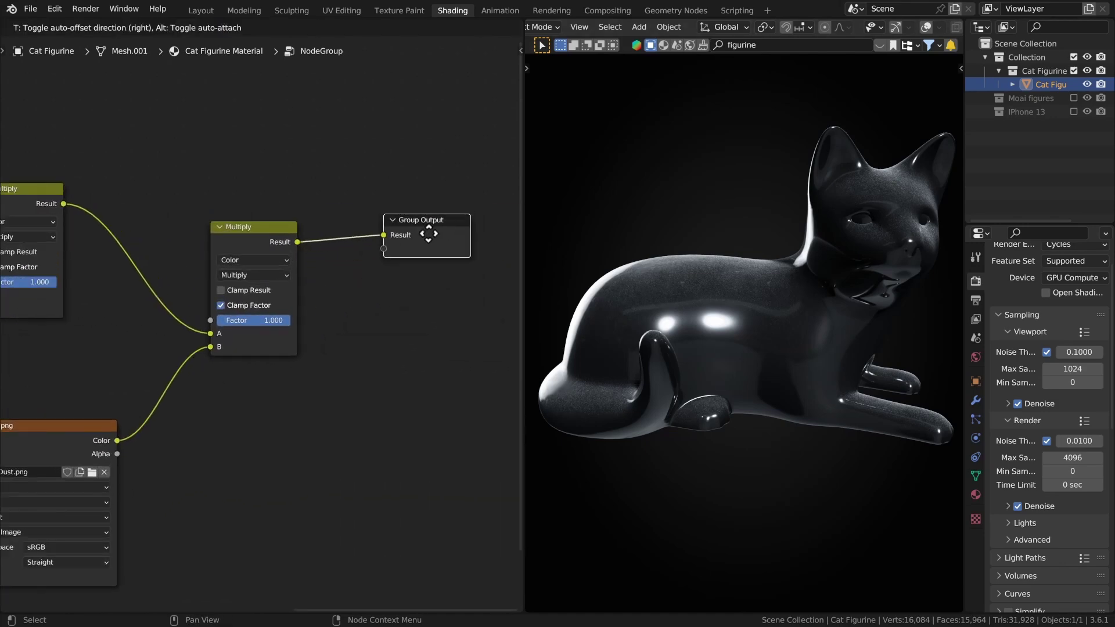
key("Home")
scroll(350, 277, "up", 2)
Step: Return to the material and place the new node group left of the Mix Shader
key("Tab")
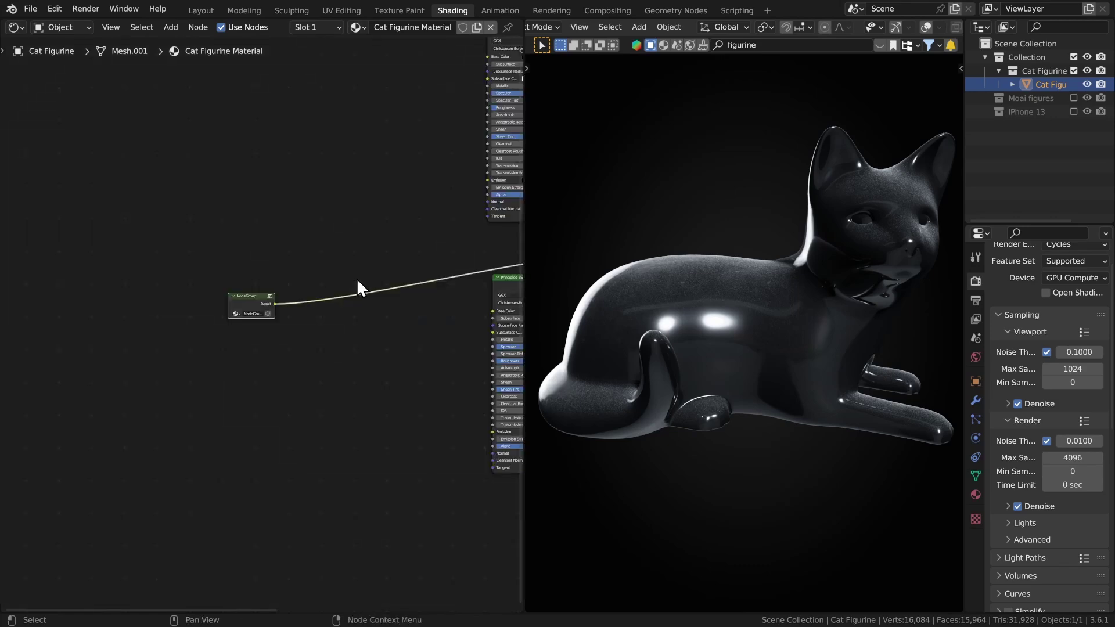
key("Home")
scroll(204, 316, "up", 3)
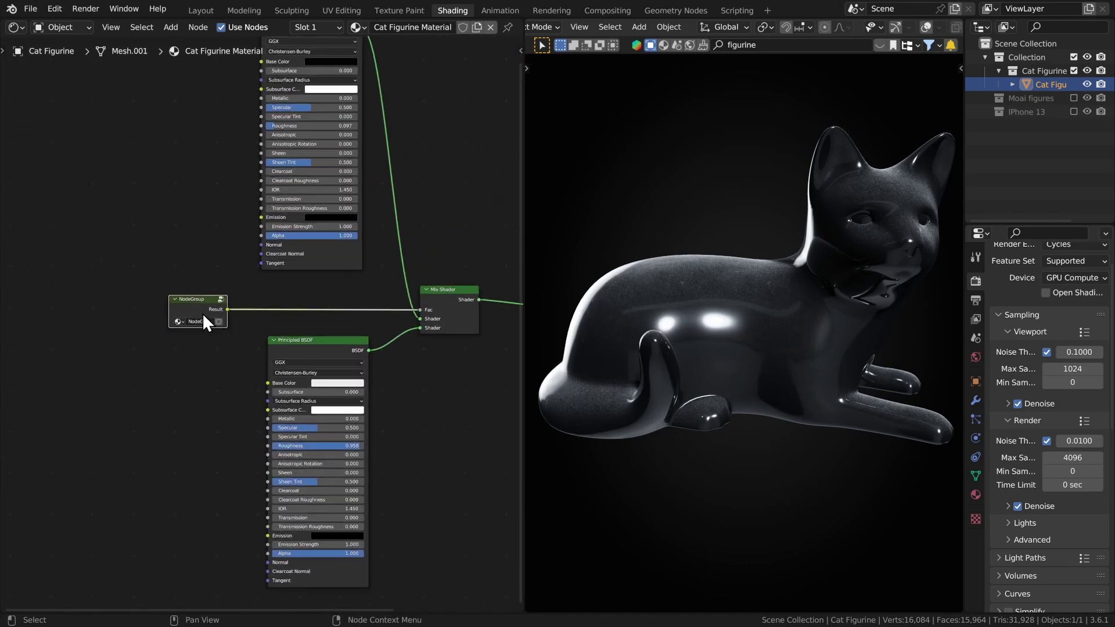
scroll(192, 302, "up", 2)
scroll(183, 294, "up", 1)
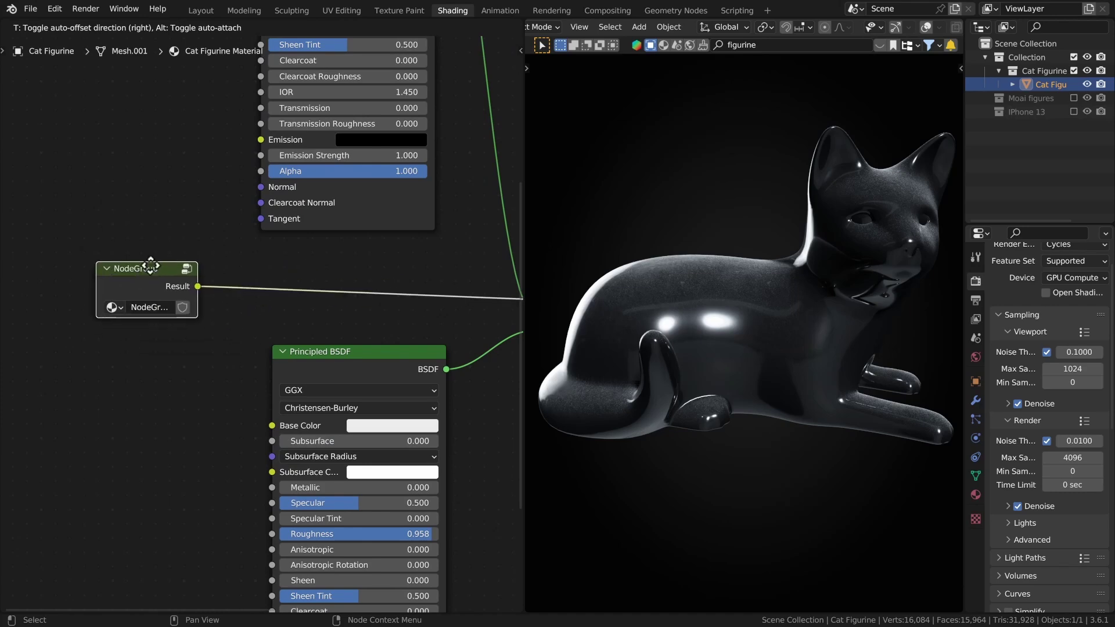
left_click_drag(198, 285, 174, 305)
scroll(169, 299, "down", 2)
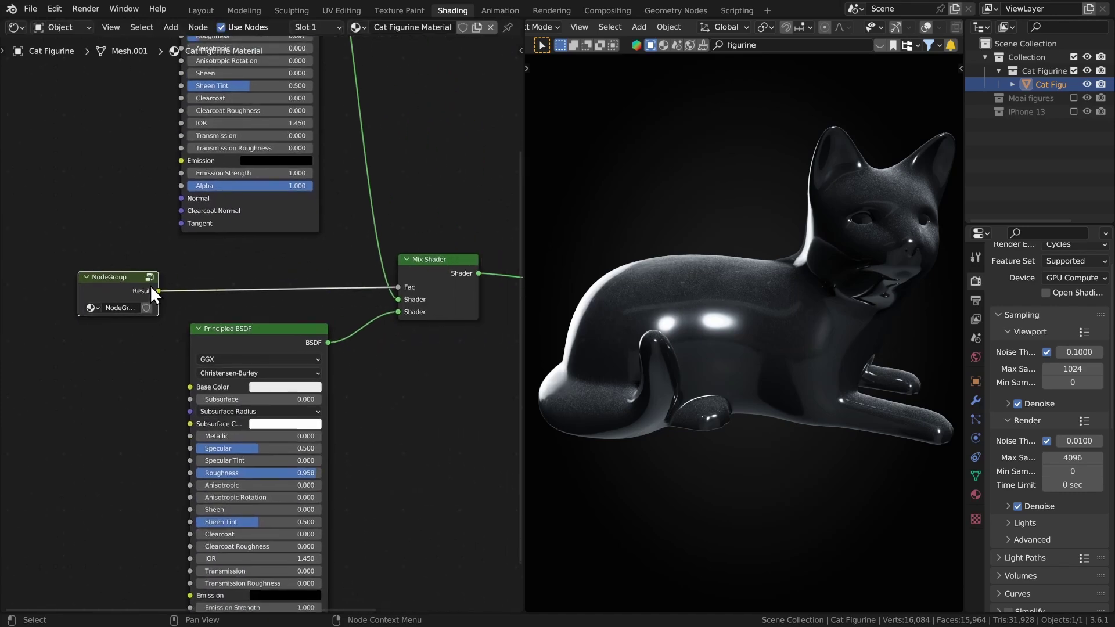
key("Tab")
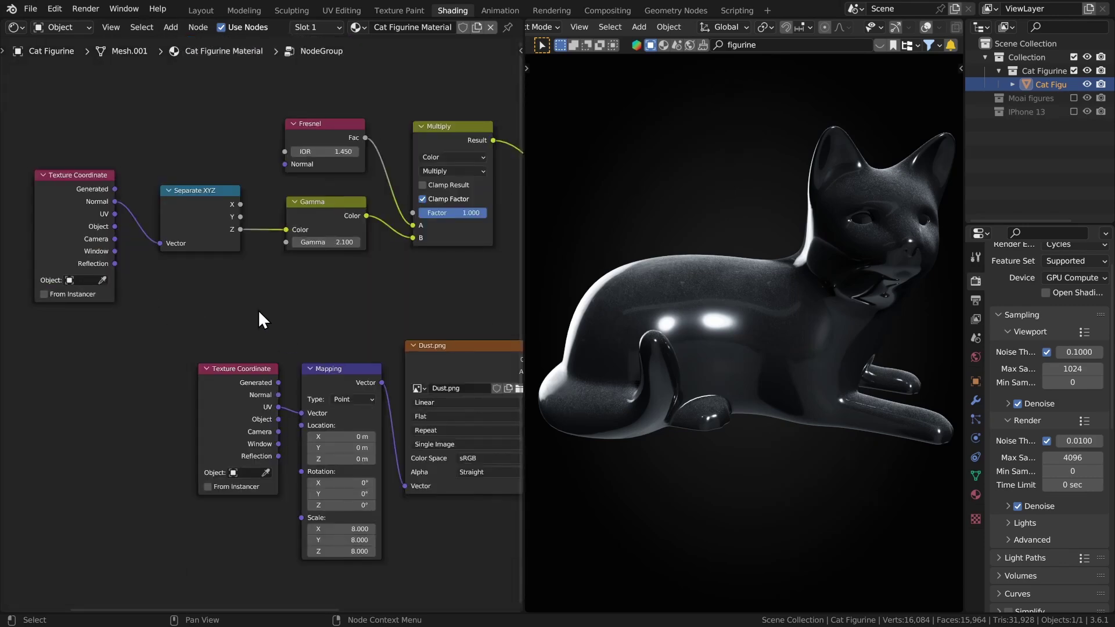
Step: Move the Group Input node below the Texture Coordinate node inside the group
key("Home")
mouse_move(130, 248)
left_mouse_down()
mouse_move(69, 348)
mouse_move(156, 337)
left_mouse_up()
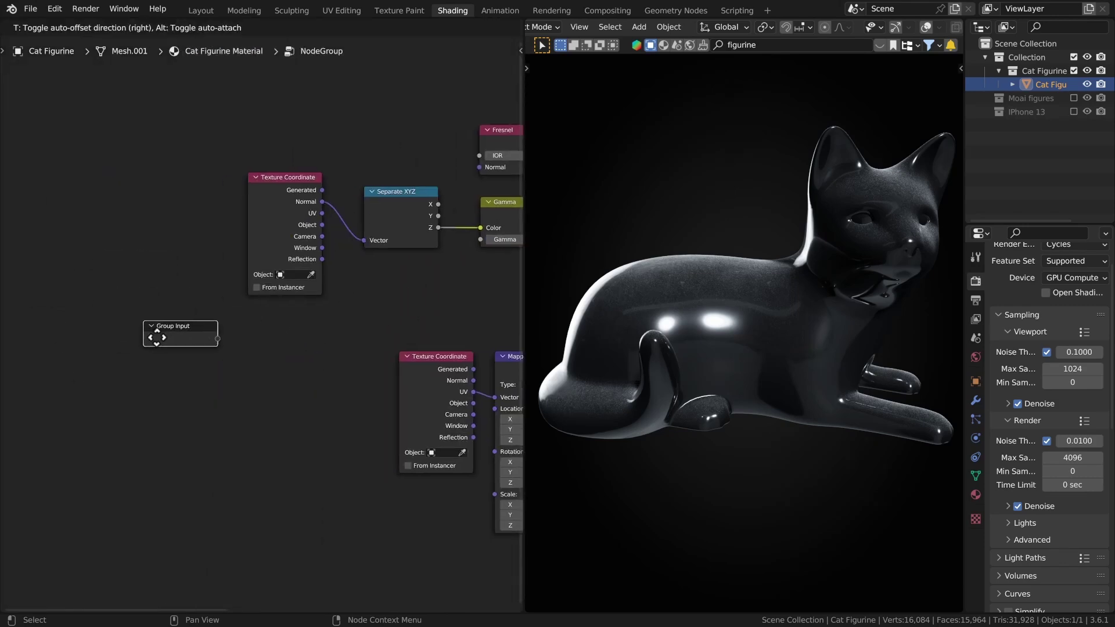
left_click(156, 337)
scroll(158, 337, "up", 1)
scroll(221, 339, "up", 1)
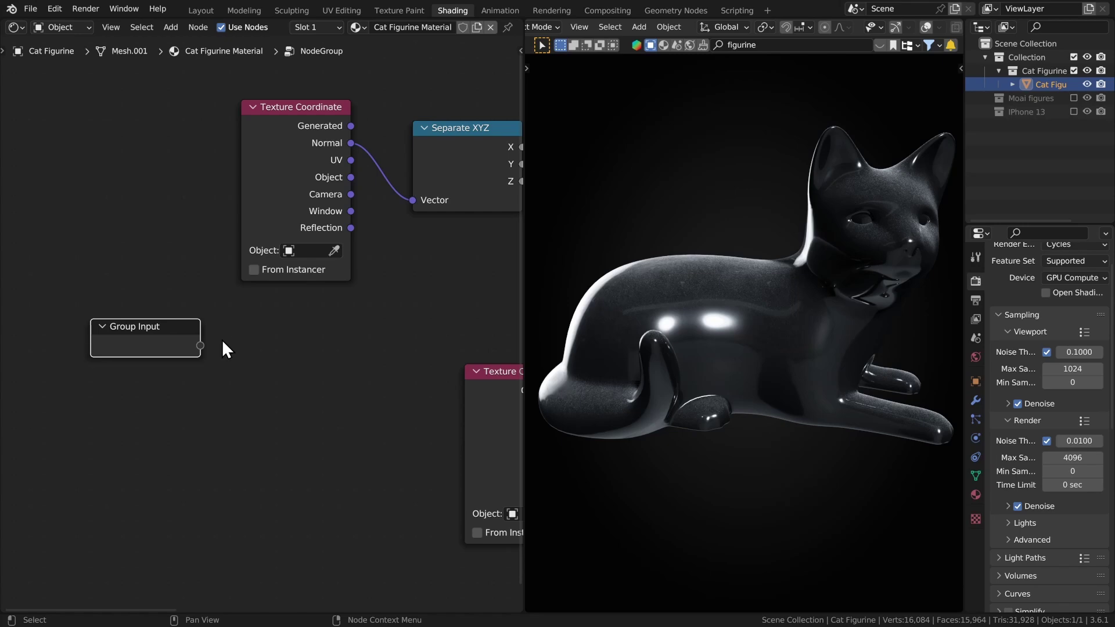
key("Home")
left_click_drag(91, 339, 139, 343)
left_click(140, 353)
scroll(154, 354, "up", 2)
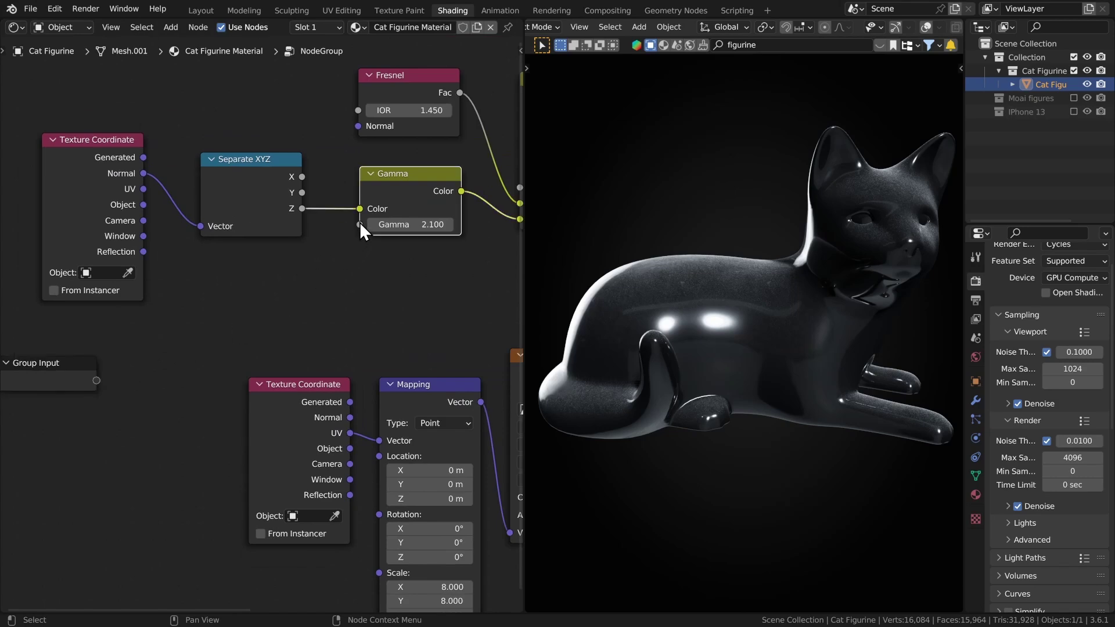
Step: Expose the Gamma value and Mapping Scale as group inputs, then exit the group
left_click_drag(359, 224, 97, 381)
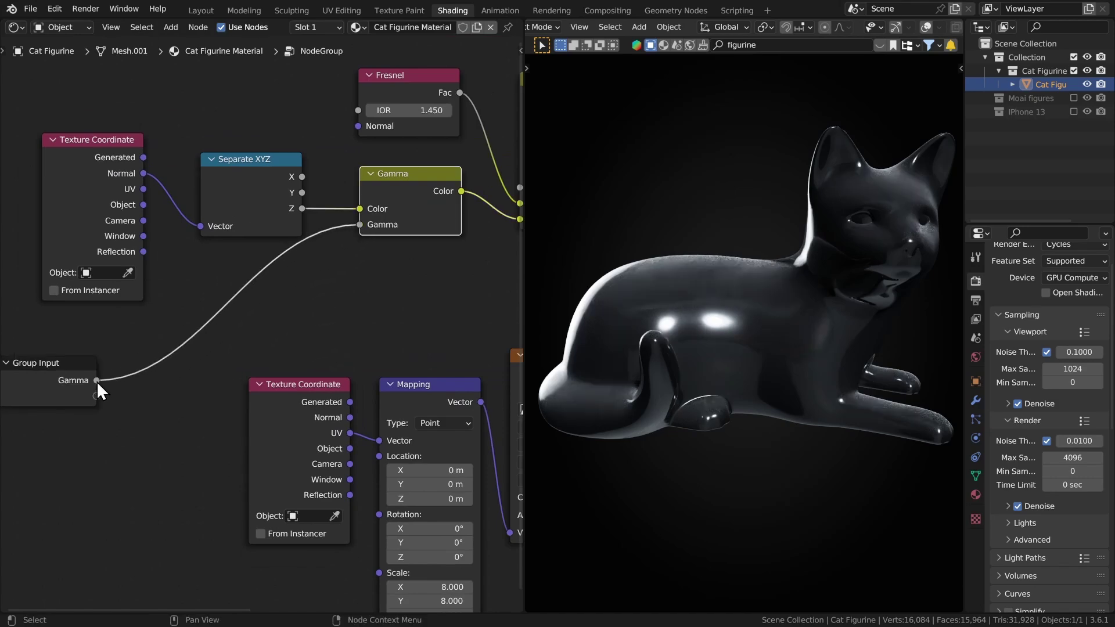
scroll(179, 361, "down", 1)
middle_click_drag(179, 362, 201, 306)
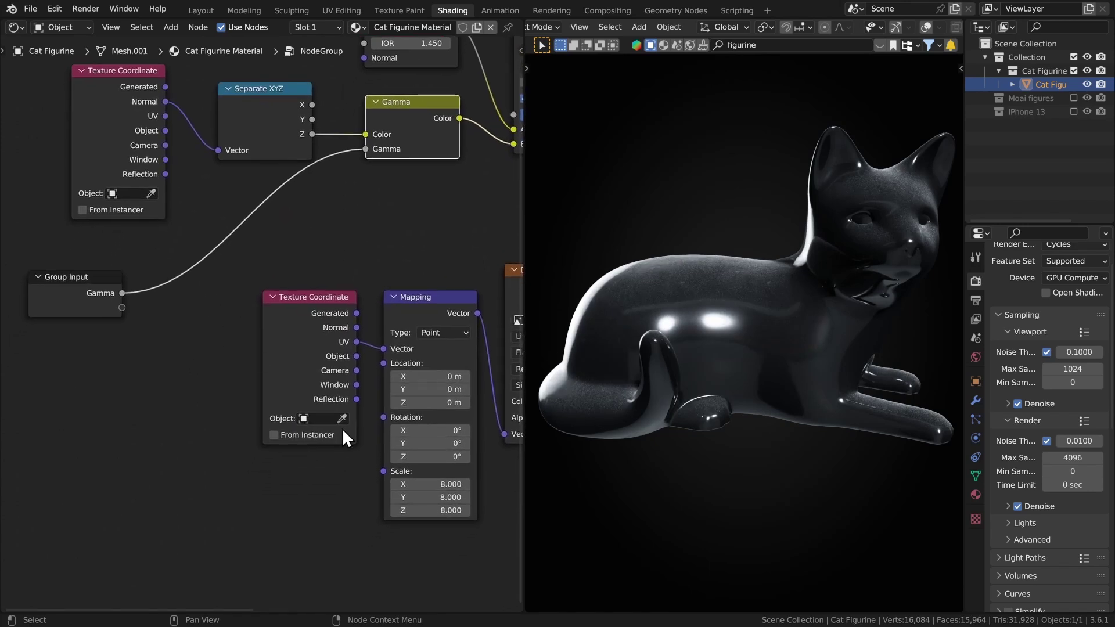
mouse_move(379, 469)
left_mouse_down()
mouse_move(165, 368)
mouse_move(123, 307)
left_mouse_up()
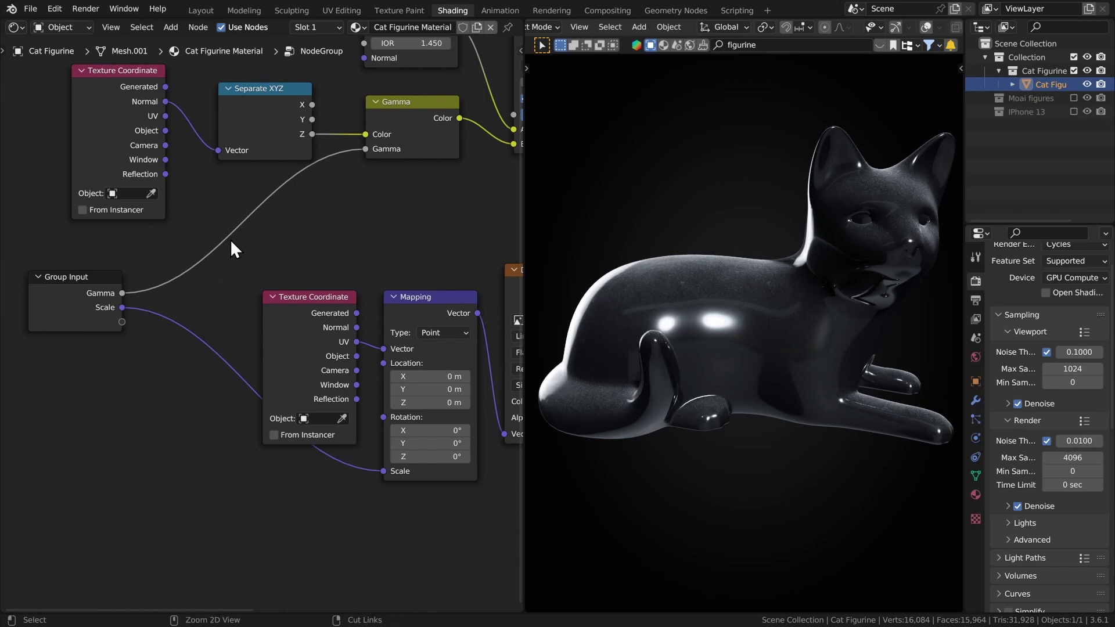
key("ctrl+Tab")
scroll(230, 239, "up", 3)
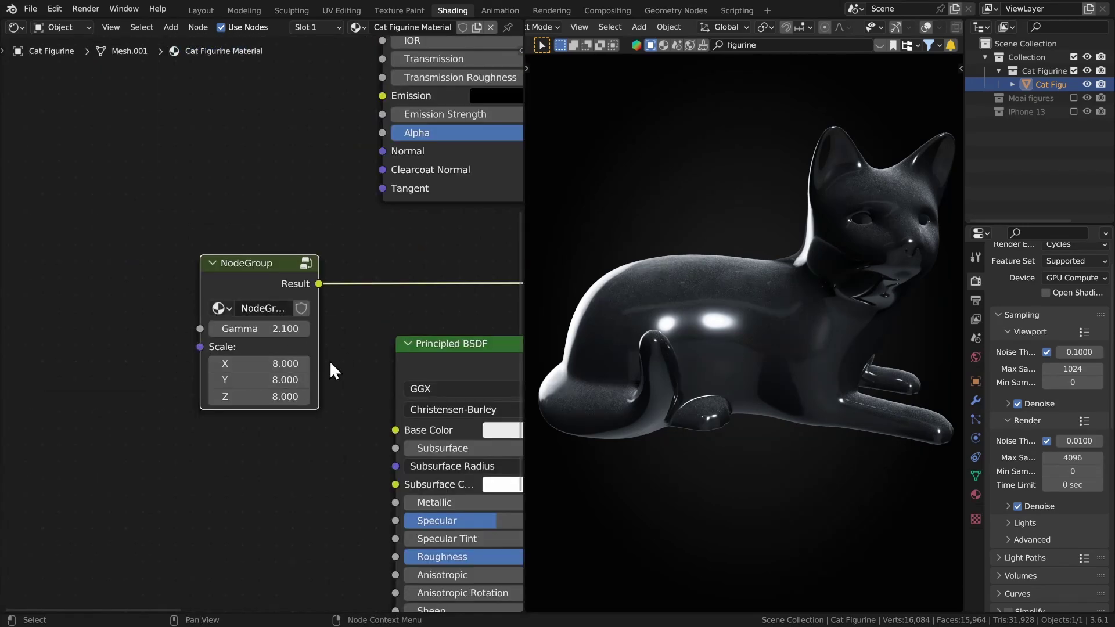
scroll(330, 363, "up", 1)
scroll(356, 356, "up", 1)
scroll(291, 335, "up", 1)
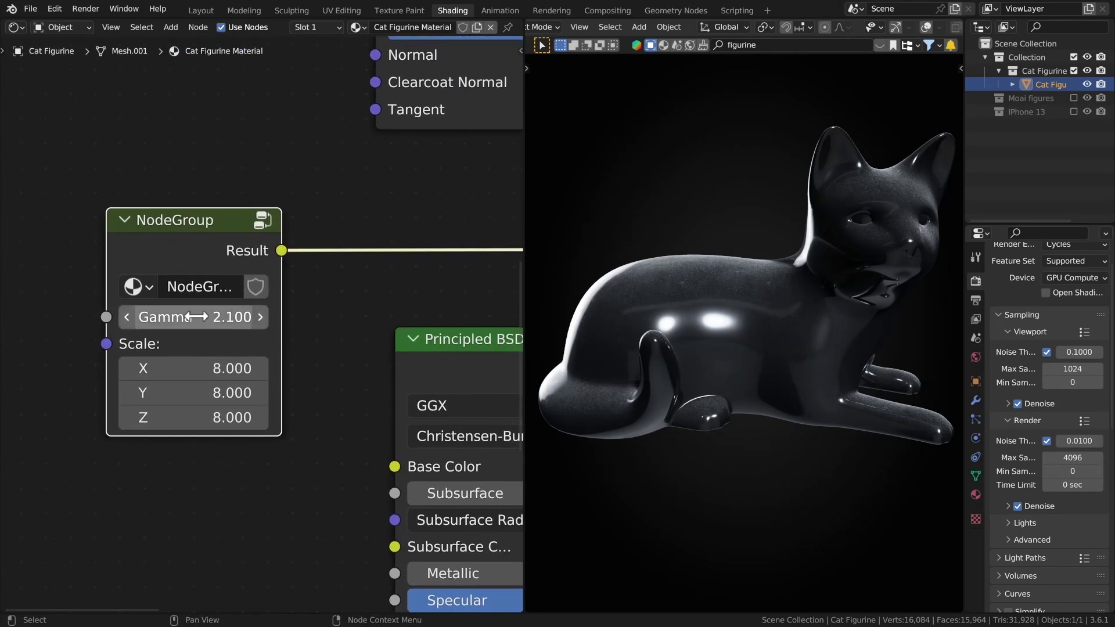
left_click_drag(195, 316, 244, 316)
left_click_drag(192, 368, 174, 417)
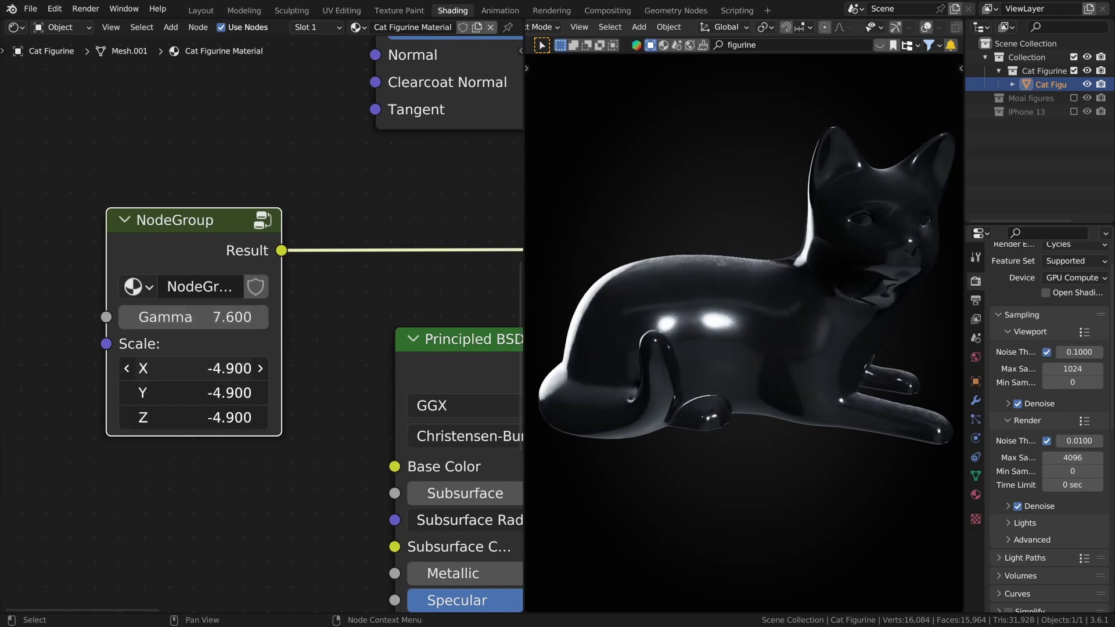
left_click_drag(192, 368, 251, 386)
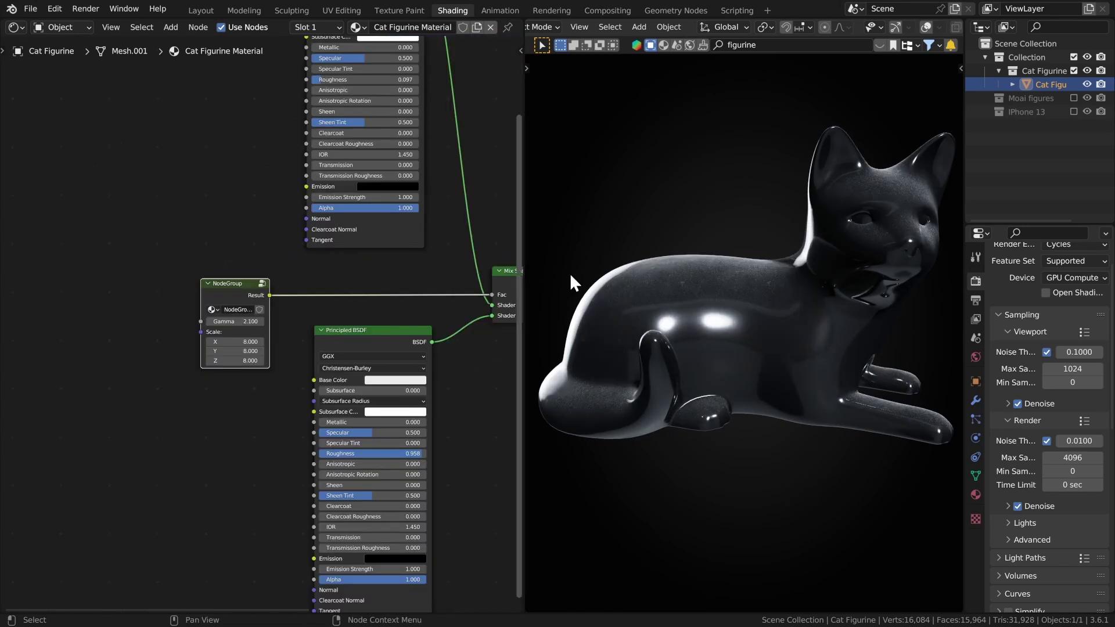
Step: Hide the Cat Figurine collection, show iPhone 13, and frame its glass material nodes
left_click(1074, 71)
left_click(1074, 98)
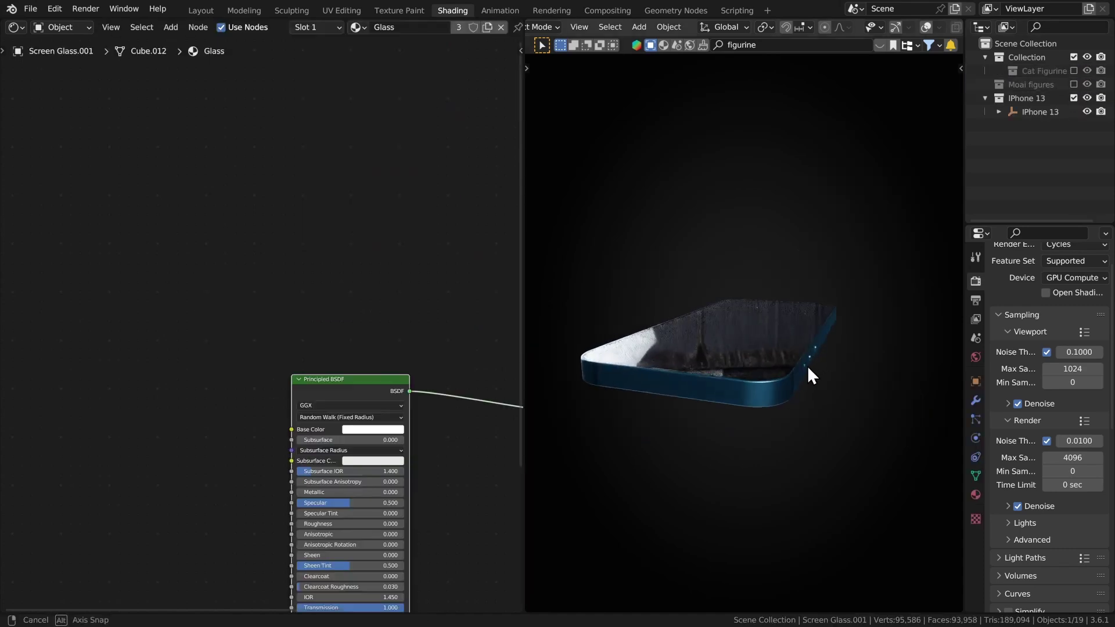
middle_click_drag(798, 377, 718, 377)
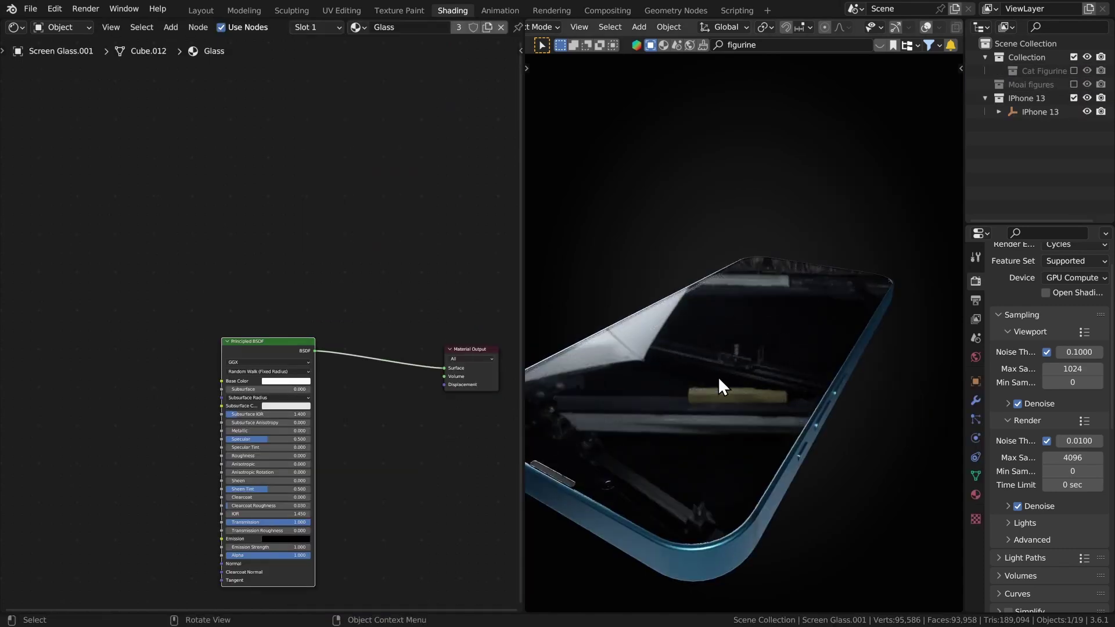
scroll(720, 358, "up", 3)
middle_click_drag(318, 388, 365, 230)
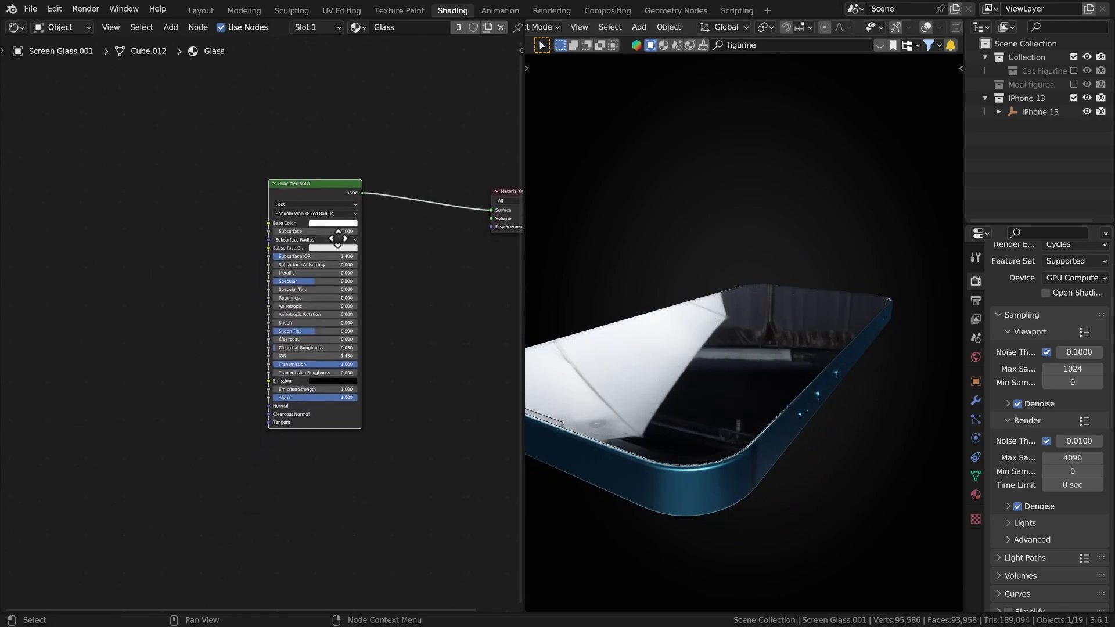
middle_click_drag(398, 291, 395, 243)
Step: Duplicate the glass Principled BSDF below the original and raise the copy's Roughness to about 0.97
key("shift+d")
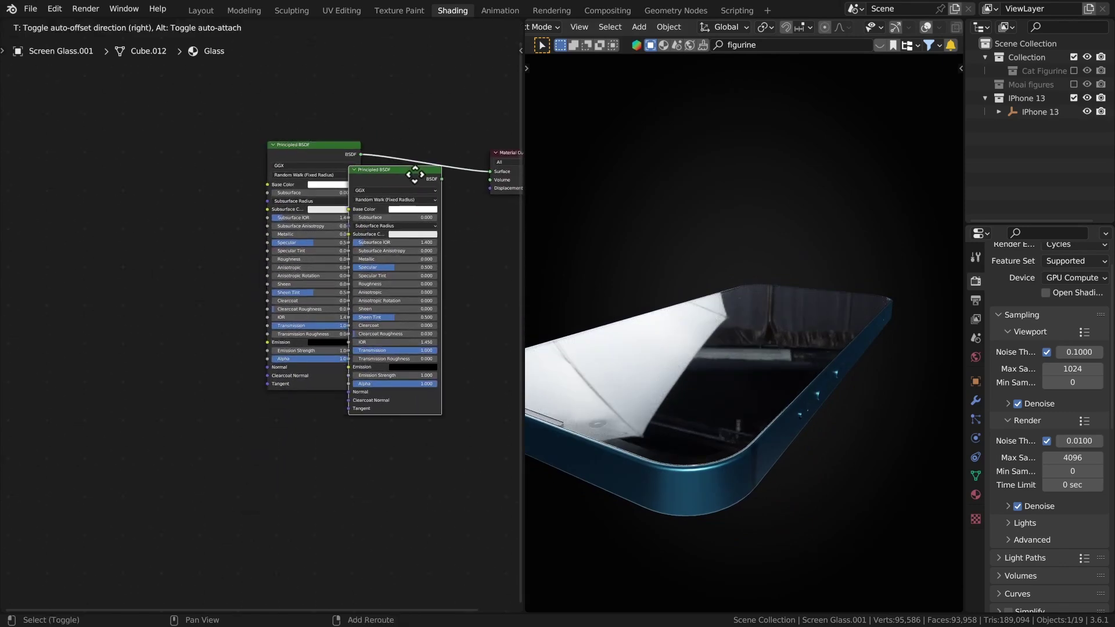
left_click(323, 398)
middle_click_drag(401, 407, 400, 341)
scroll(400, 340, "up", 2)
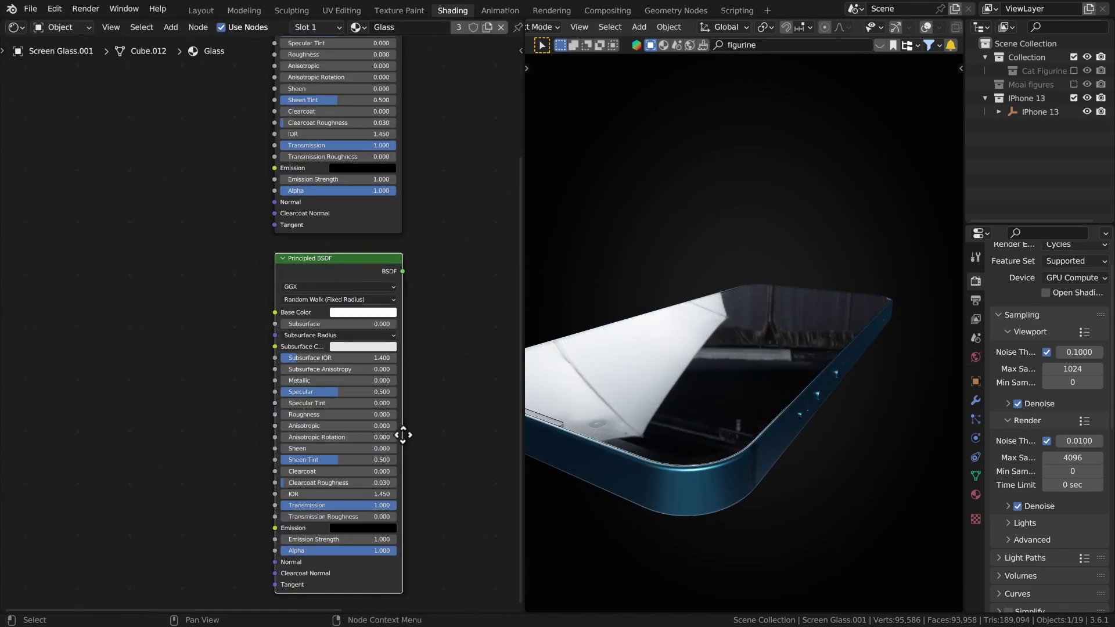
key("BackSpace")
left_click_drag(311, 418, 375, 419)
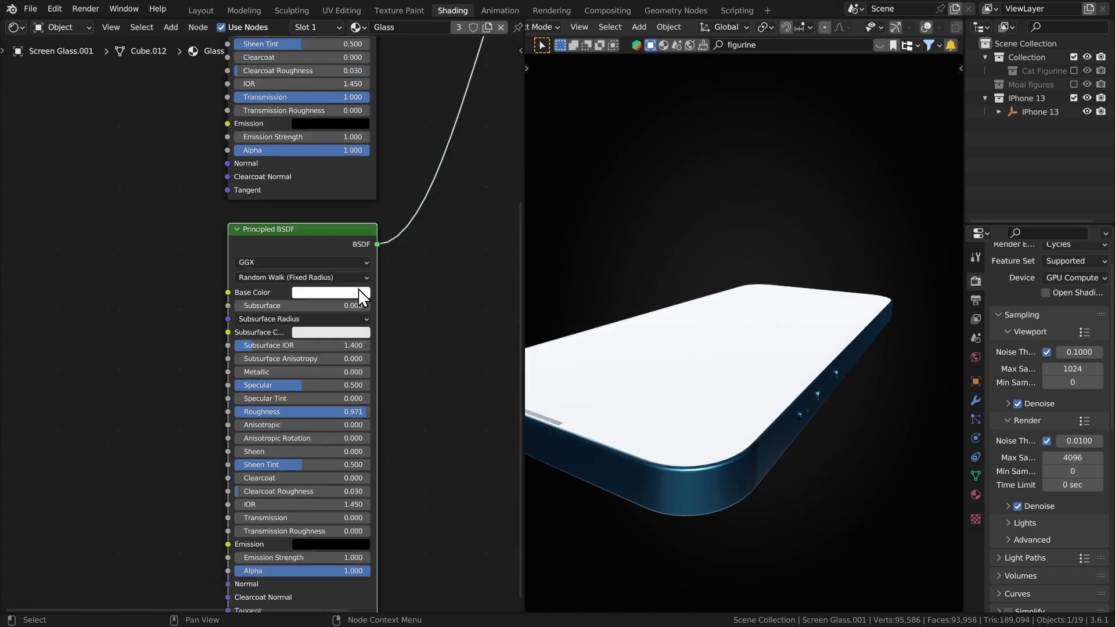
scroll(368, 291, "down", 2)
scroll(377, 372, "down", 1)
Step: Reposition the Mix Shader and Material Output next to the two shaders
mouse_move(339, 325)
middle_mouse_down()
mouse_move(346, 268)
mouse_move(157, 304)
middle_mouse_up()
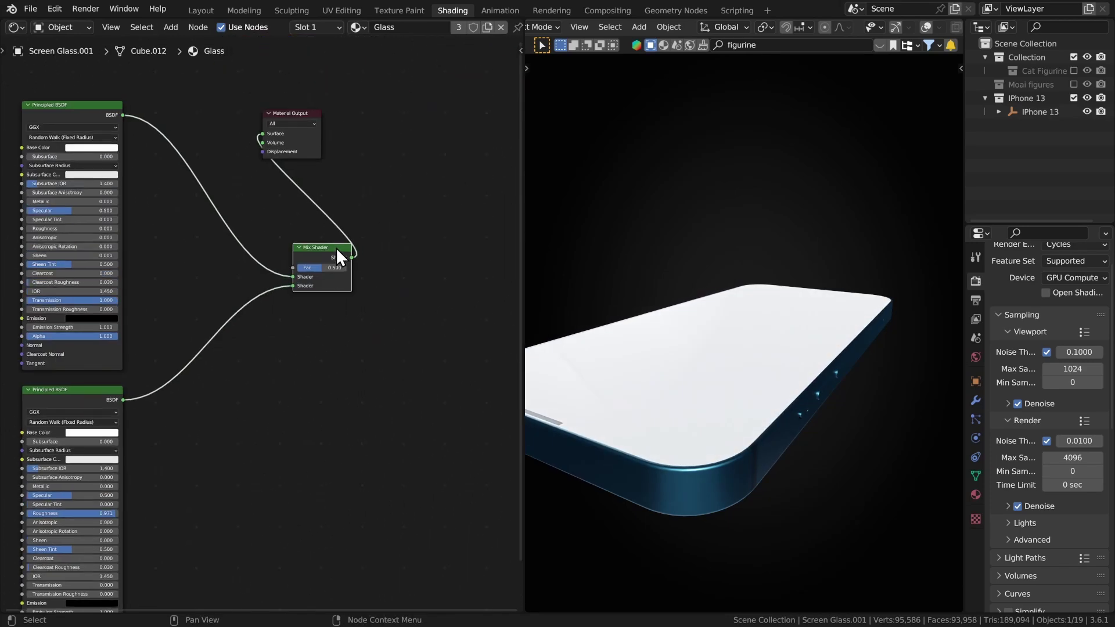
left_click_drag(335, 248, 219, 365)
left_click_drag(298, 117, 347, 350)
middle_click_drag(347, 349, 405, 316)
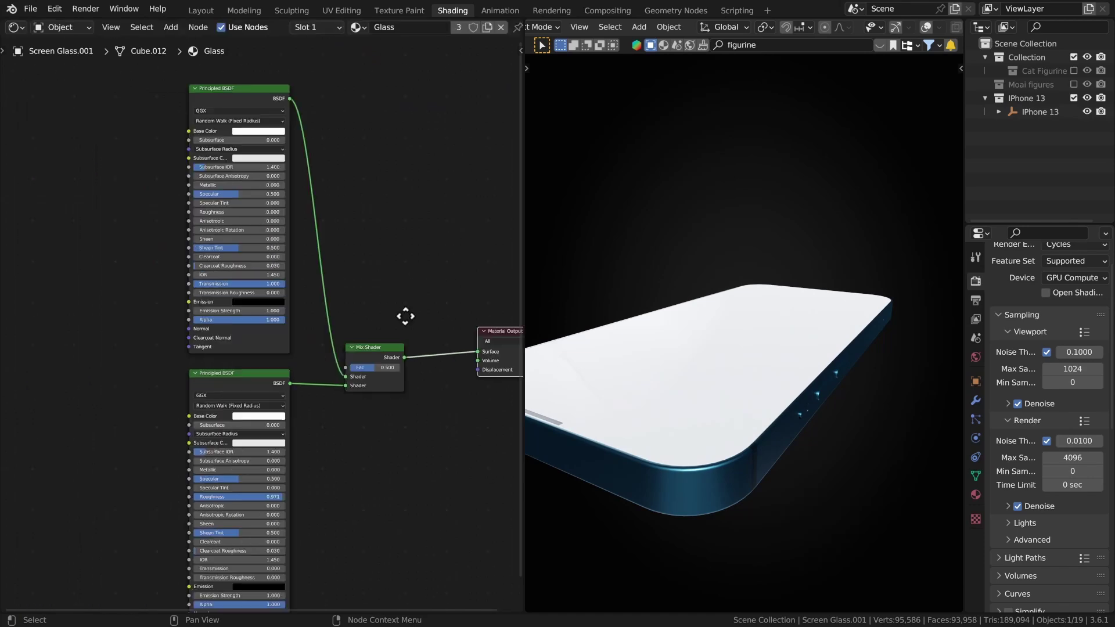
scroll(134, 326, "up", 3)
key("shift+a")
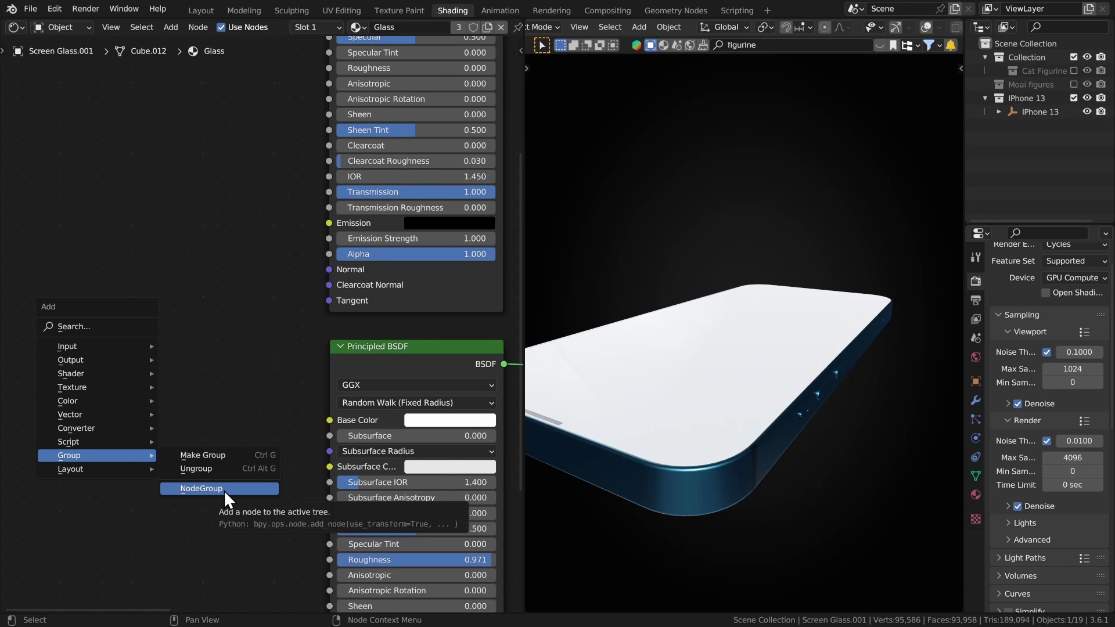
Step: Add the dust node group and connect its Result to the Mix Shader Fac
left_click(224, 490)
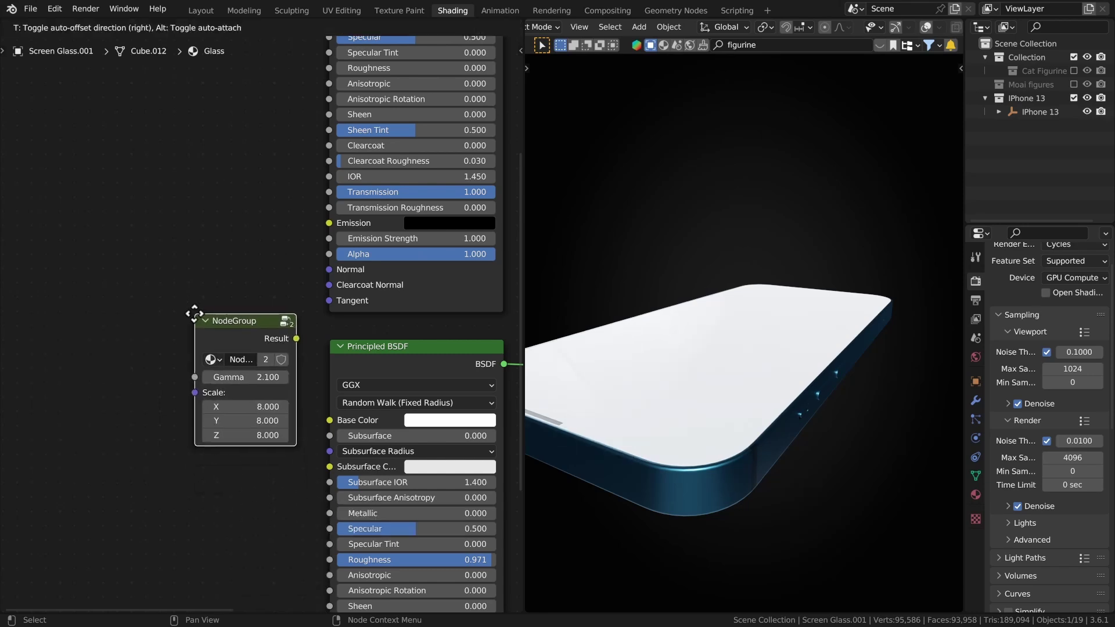
left_click(121, 343)
left_click_drag(122, 345, 431, 343)
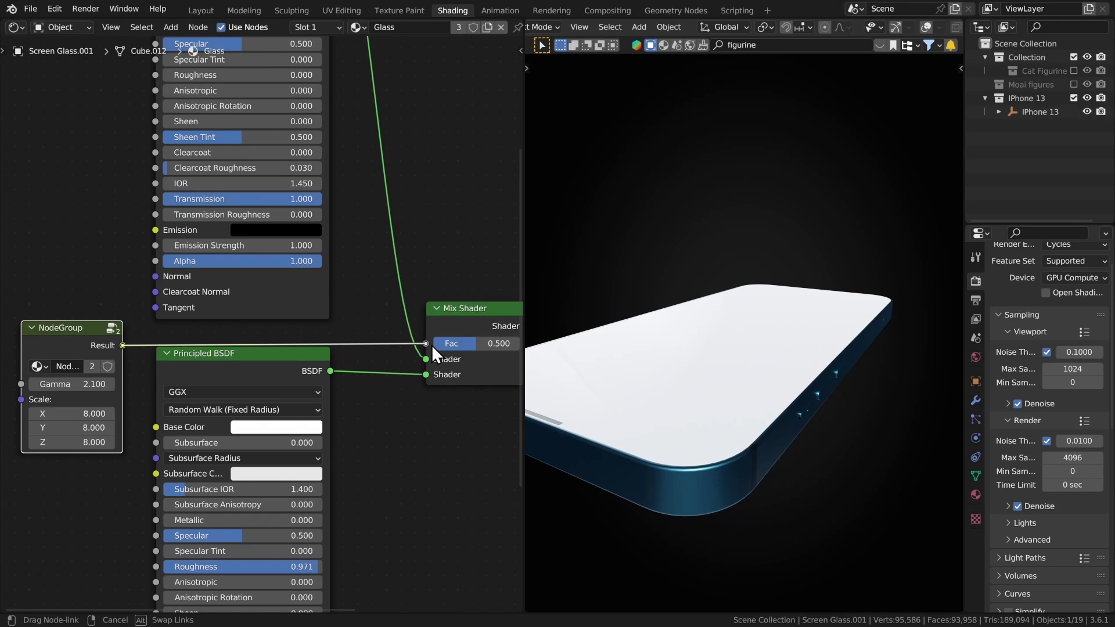
middle_click_drag(430, 344, 304, 346)
middle_click_drag(616, 418, 688, 480)
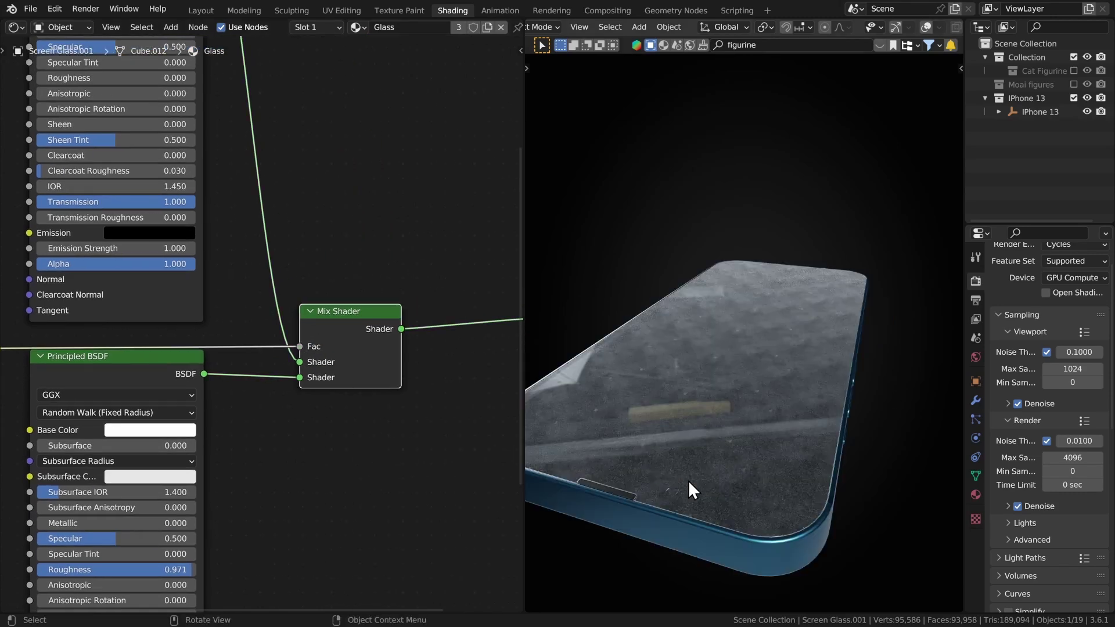
Step: Set the node group's Scale to 3 on all three axes
key("KP_Decimal")
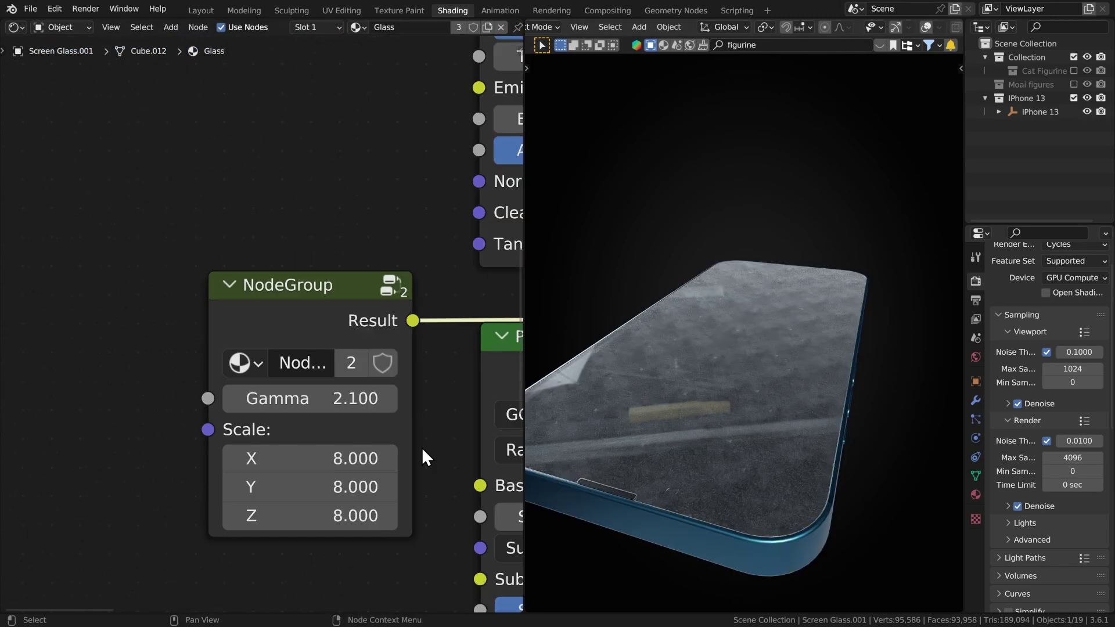
left_click_drag(345, 515, 344, 449)
type("3")
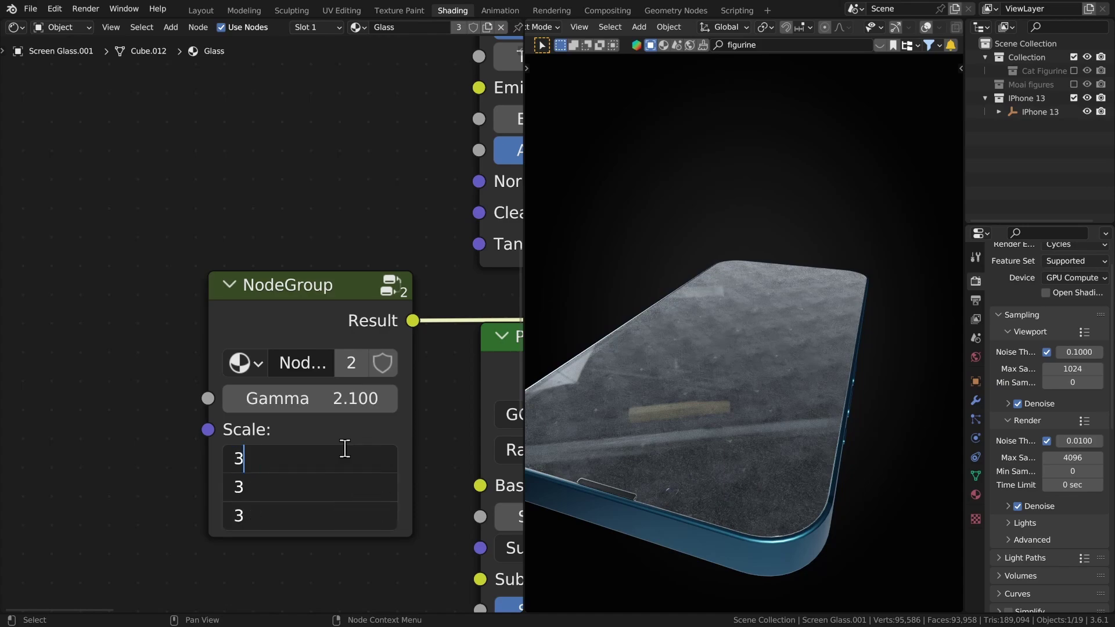
key("Return")
mouse_move(741, 378)
middle_mouse_down()
mouse_move(684, 373)
mouse_move(747, 373)
middle_mouse_up()
Step: Rename the dust node group to 'Kurz'
middle_click_drag(271, 315, 228, 294)
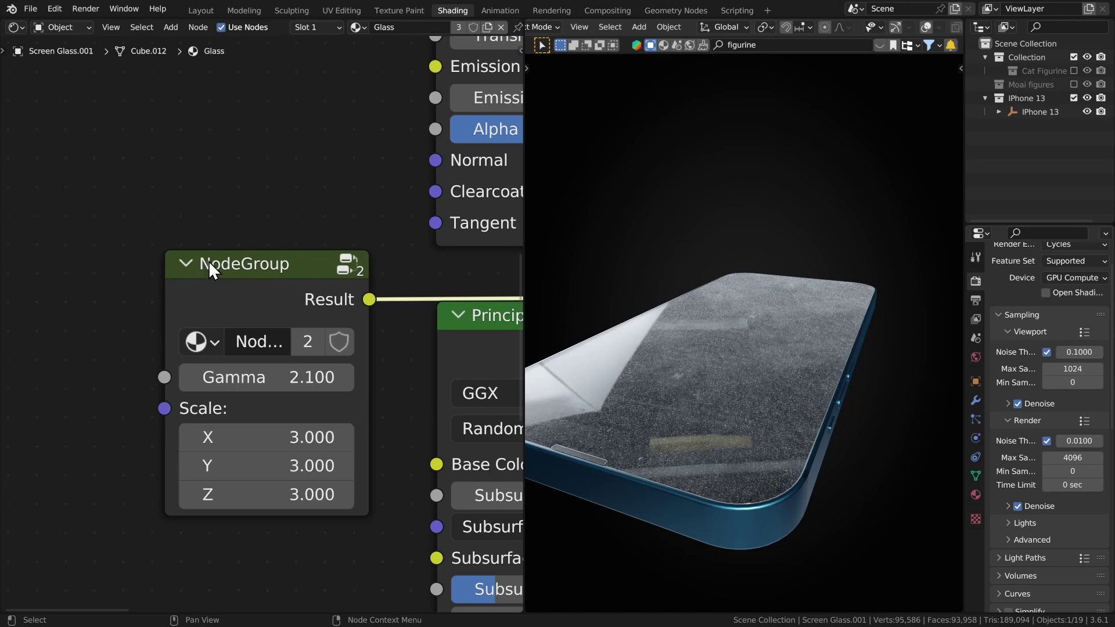
mouse_move(208, 260)
left_mouse_down()
mouse_move(219, 251)
mouse_move(236, 274)
mouse_move(225, 288)
left_mouse_up()
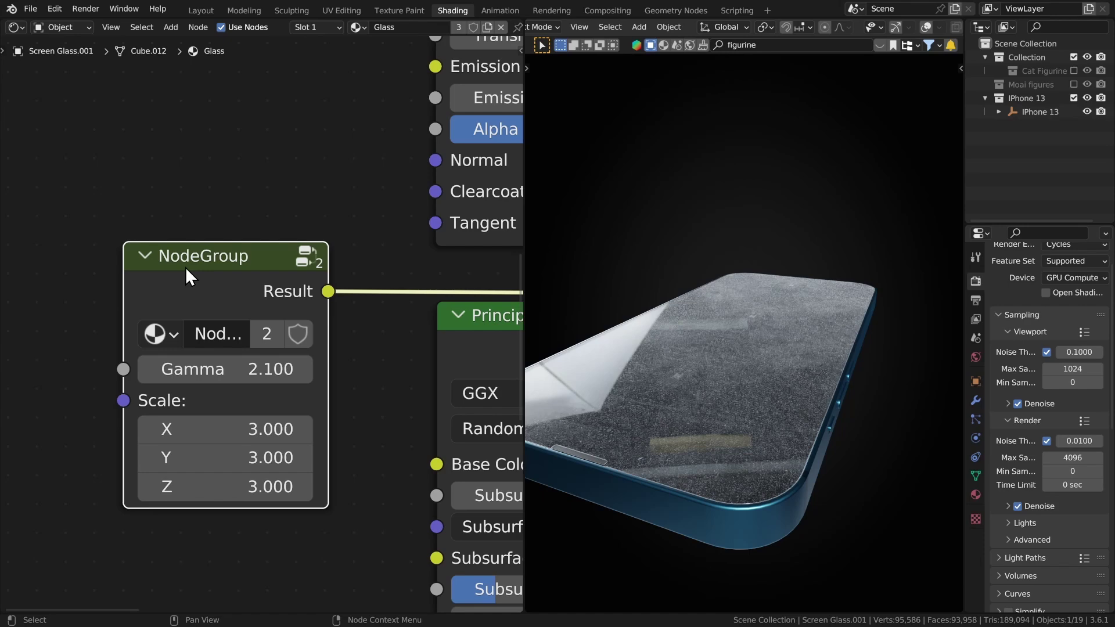
mouse_move(186, 266)
middle_mouse_down()
mouse_move(273, 199)
mouse_move(288, 206)
middle_mouse_up()
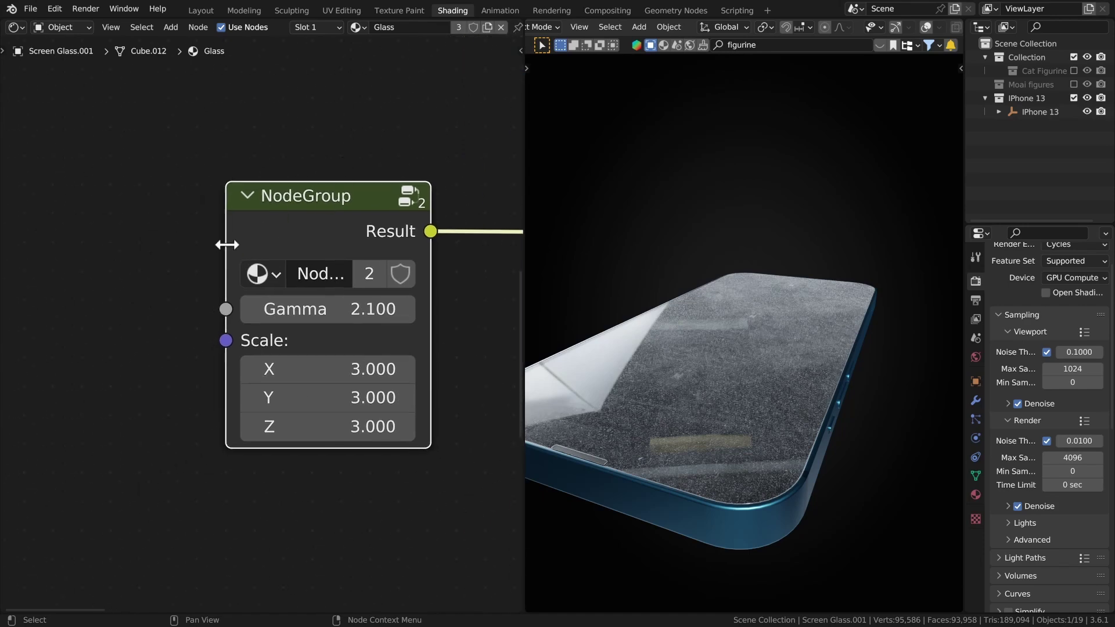
left_click_drag(227, 245, 81, 244)
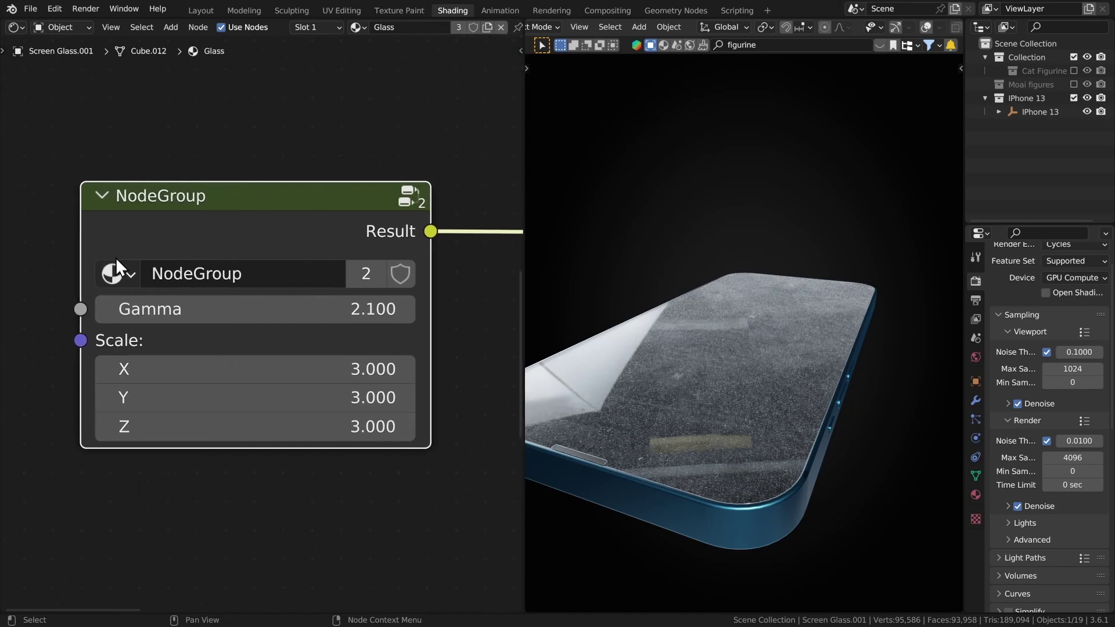
left_click(251, 275)
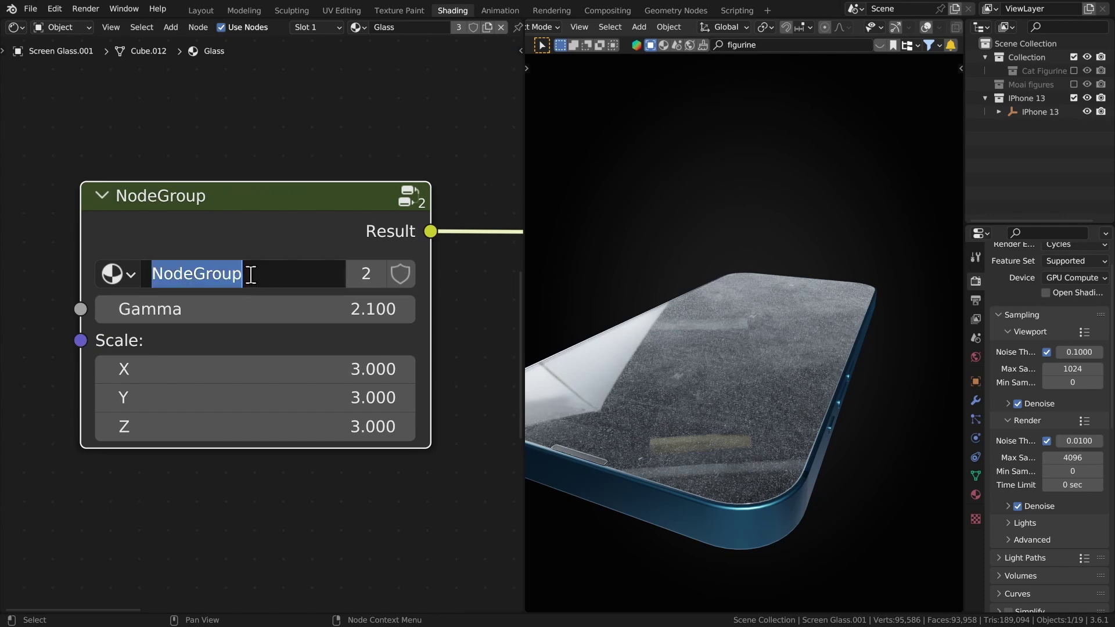
type("Kurz")
key("Return")
left_click_drag(81, 245, 212, 245)
Step: Exclude the iPhone 13 collection, show the Moai figures, and select a Moai figure
left_click(1073, 98)
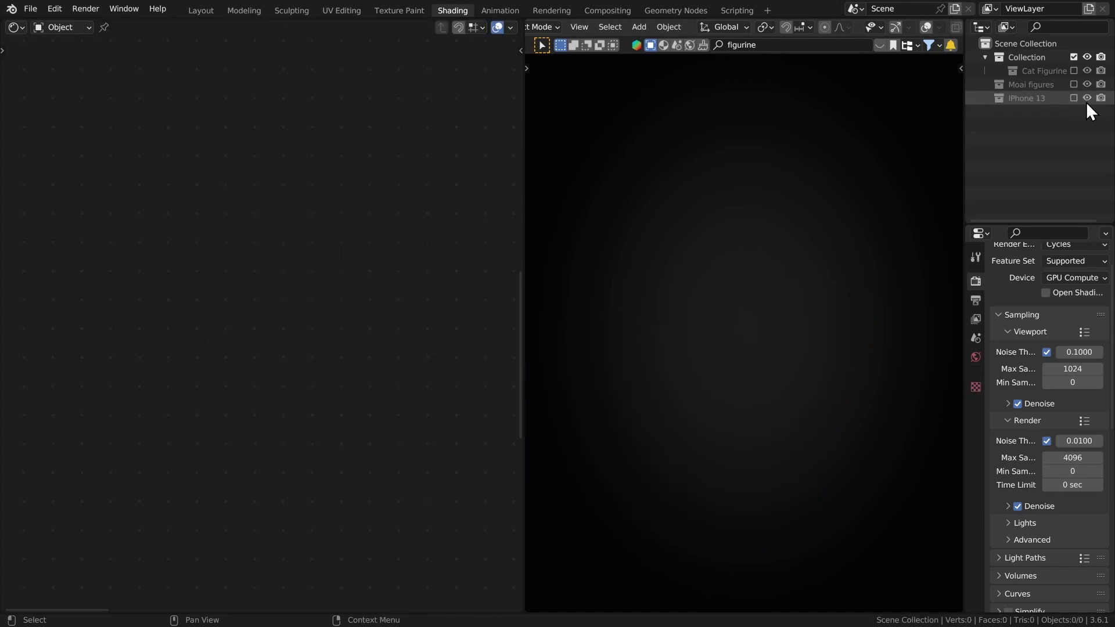
scroll(662, 341, "down", 5)
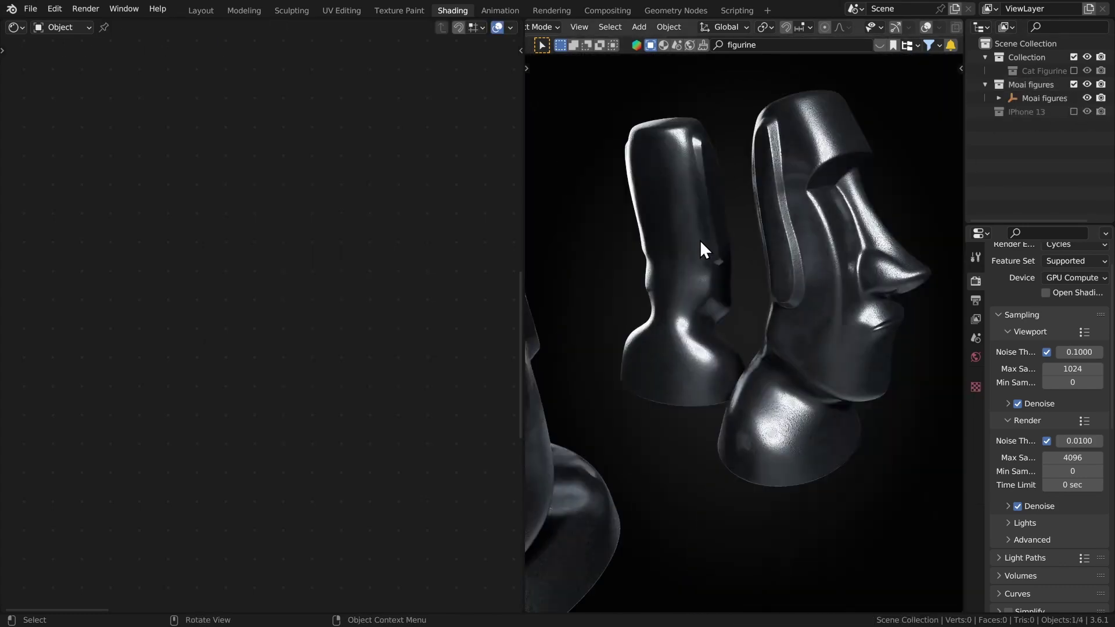
scroll(699, 239, "down", 3)
left_click(656, 298)
Step: Duplicate the CONCRETE material's Principled BSDF node as a second shader
key("Home")
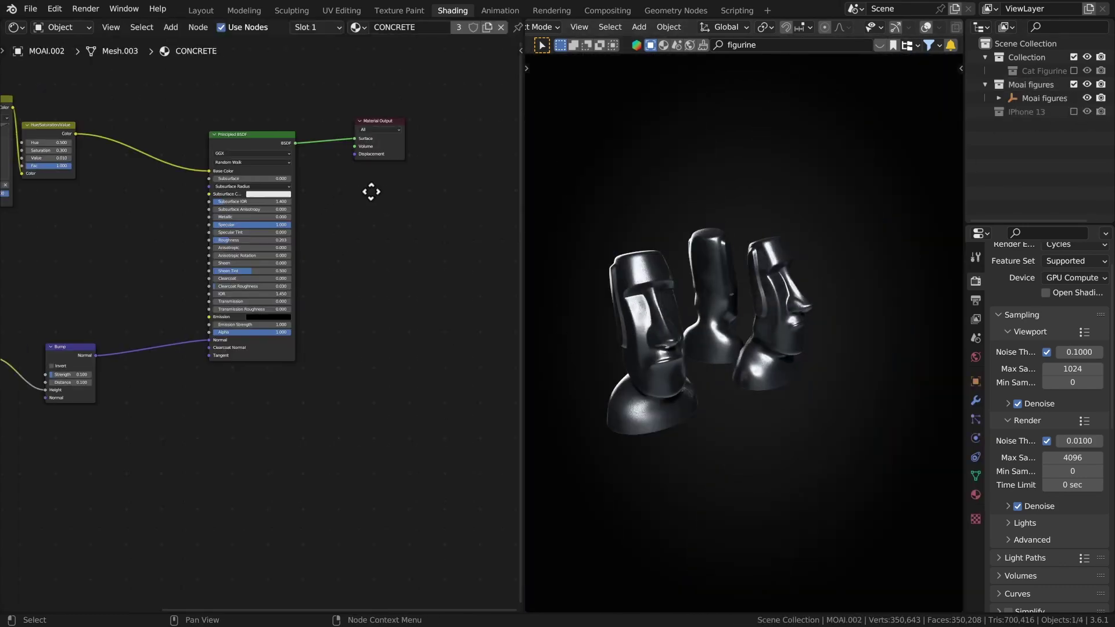
left_click(275, 119)
key("shift+d")
left_click(291, 405)
scroll(292, 405, "up", 2)
Step: Add the Kurz dust group at Gamma 3 and link its Result to the Mix Shader factor
key("shift+a")
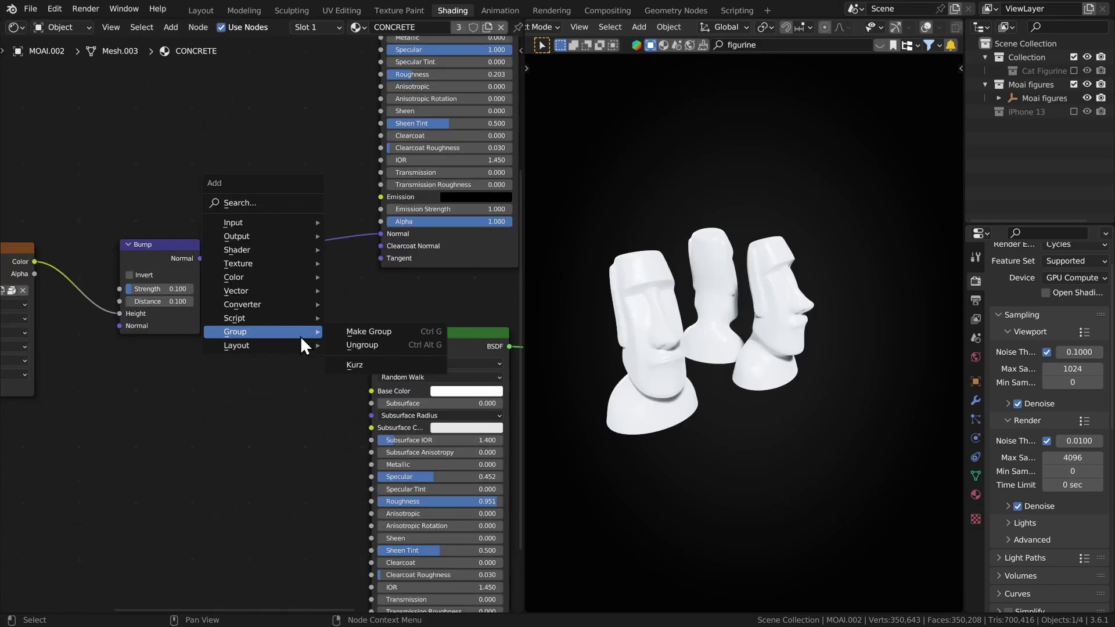
key("Escape")
key("shift+a")
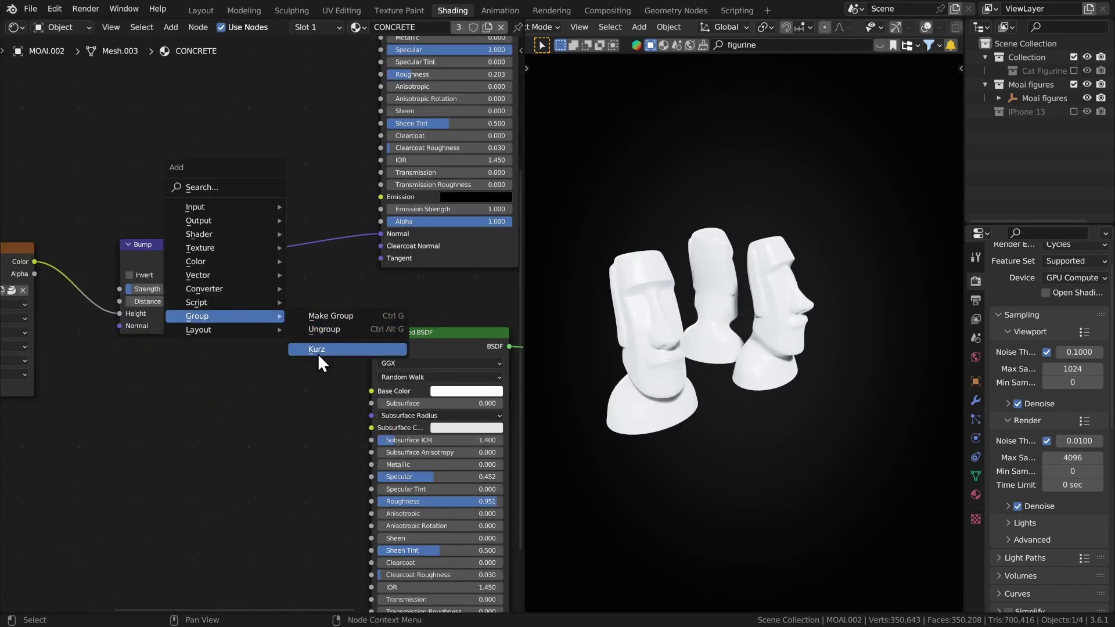
left_click(335, 350)
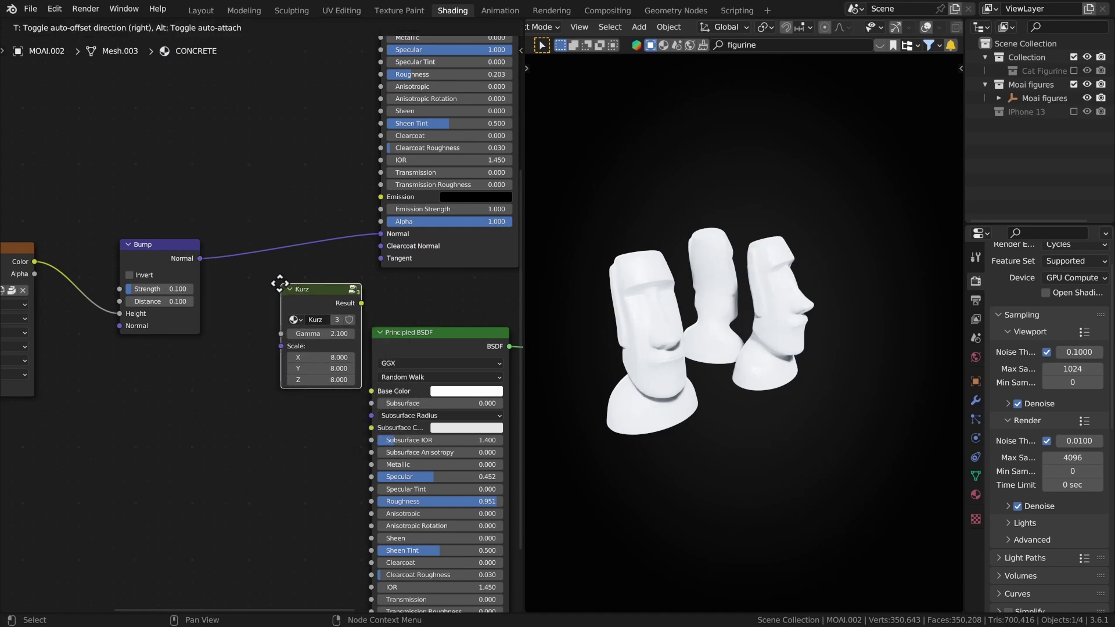
left_click(348, 302)
middle_click_drag(348, 301, 145, 301)
left_click_drag(144, 303, 388, 327)
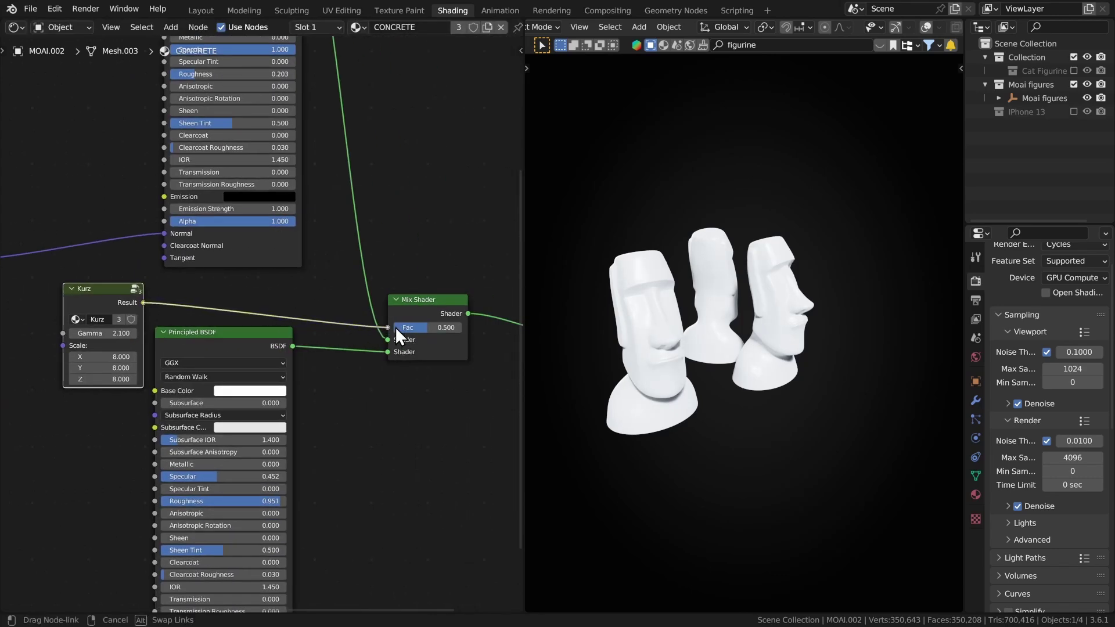
middle_click_drag(719, 340, 730, 326, "ctrl")
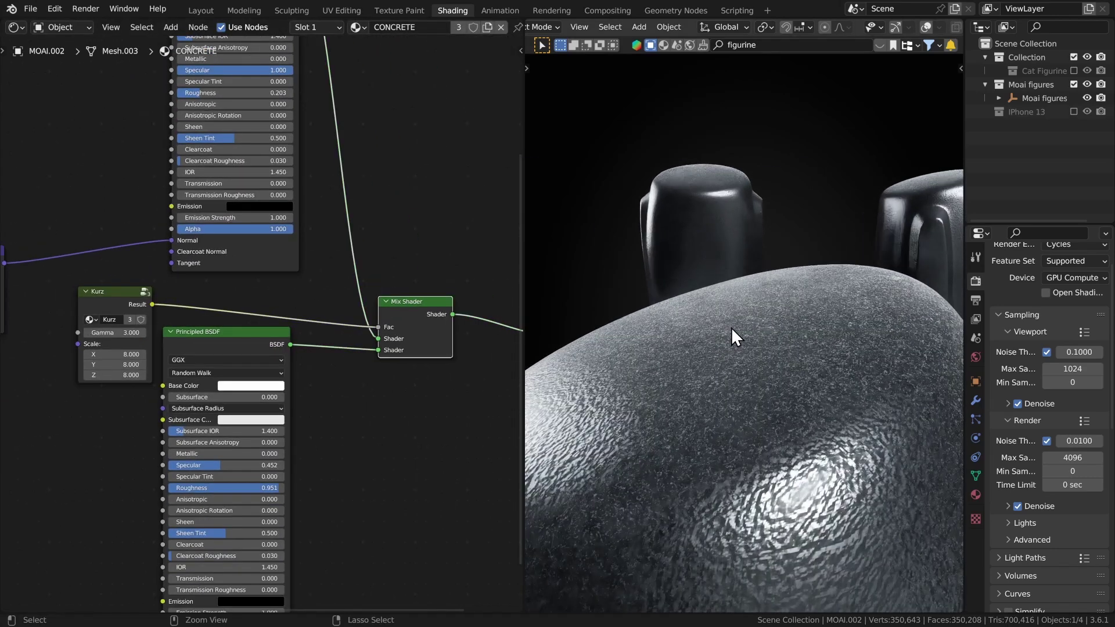